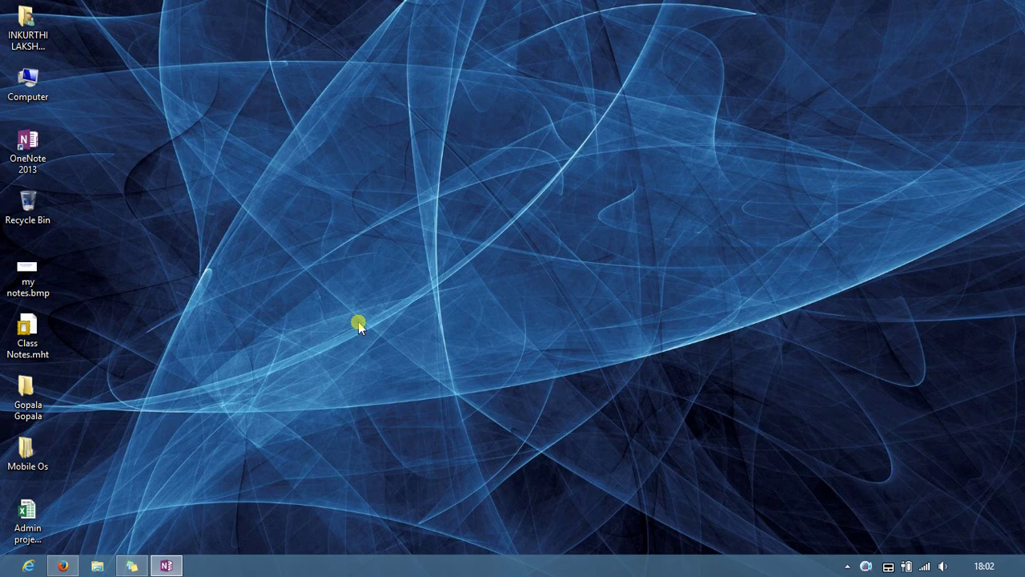
- Launch Notepad from the Run prompt, closing an accidentally opened Control Panel
key(super+r)
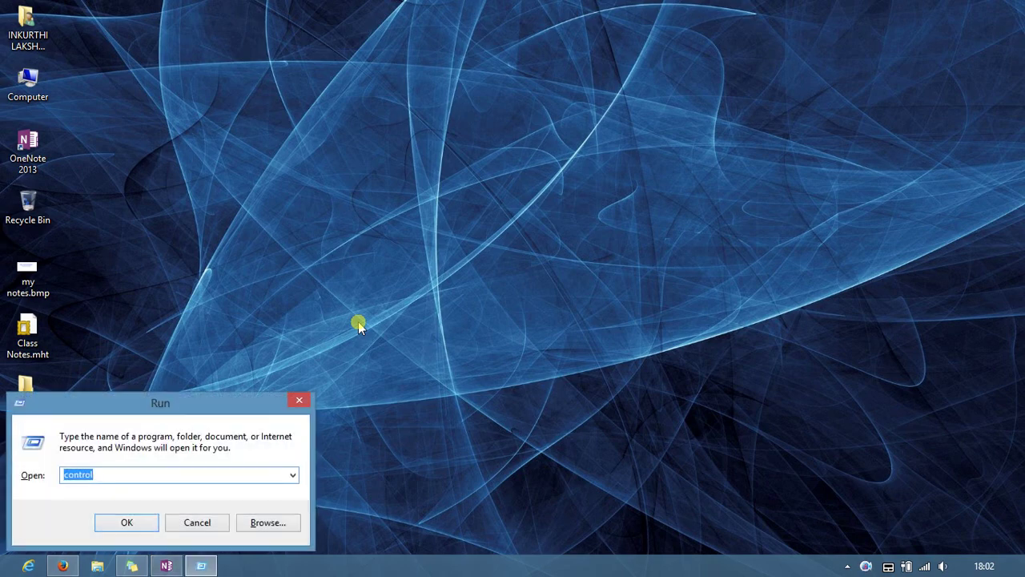
key(Return)
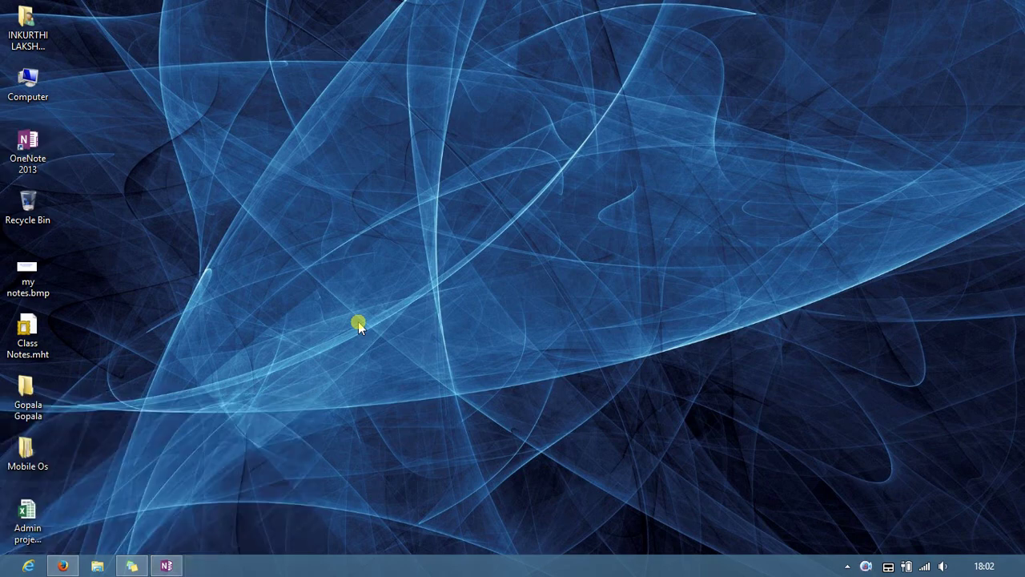
click(1006, 7)
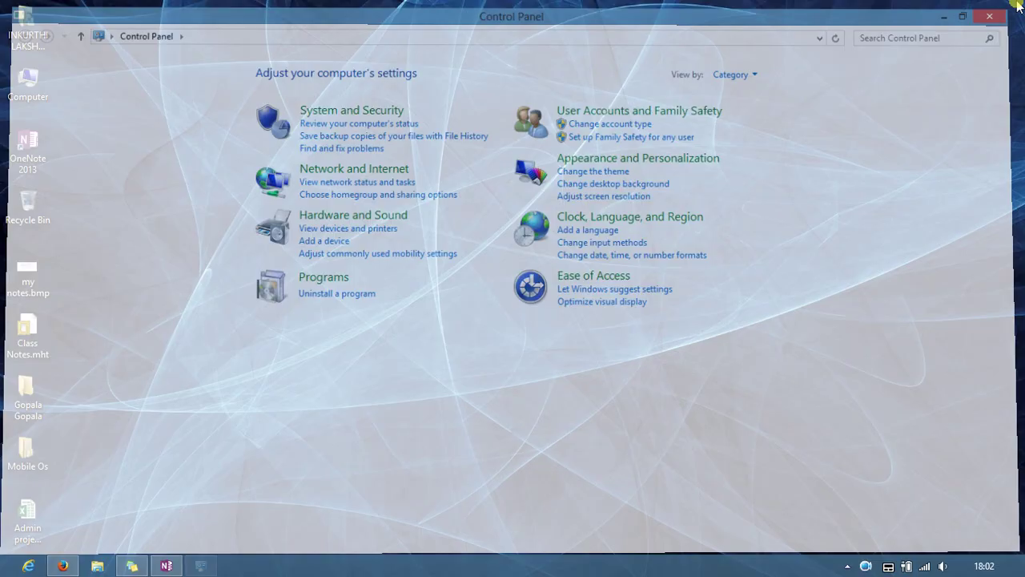
key(super+r)
text(n)
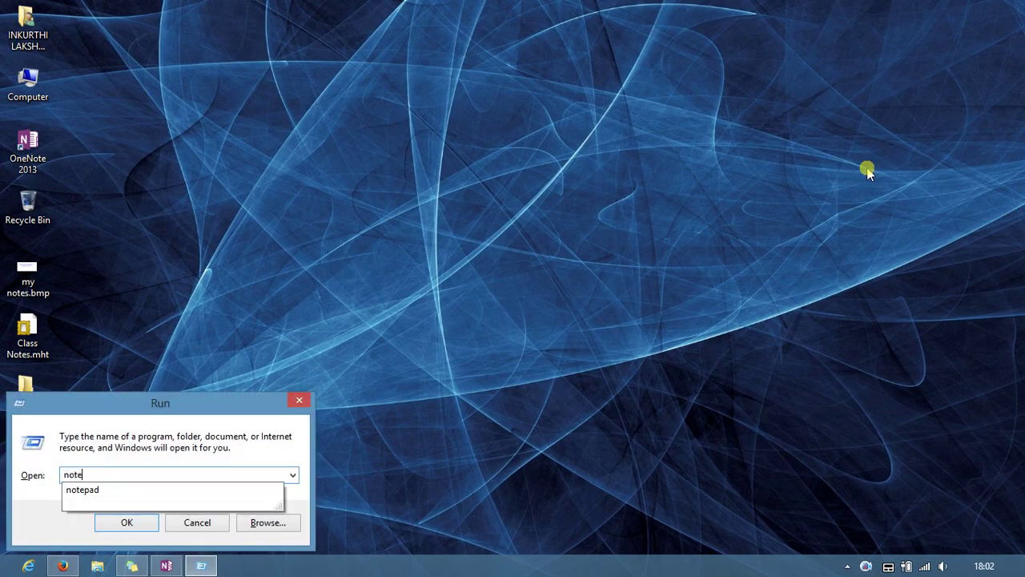
text(pad)
key(Return)
- Jot notes about reports and dashboards in a maximized Notepad, then discard them without saving
text(re)
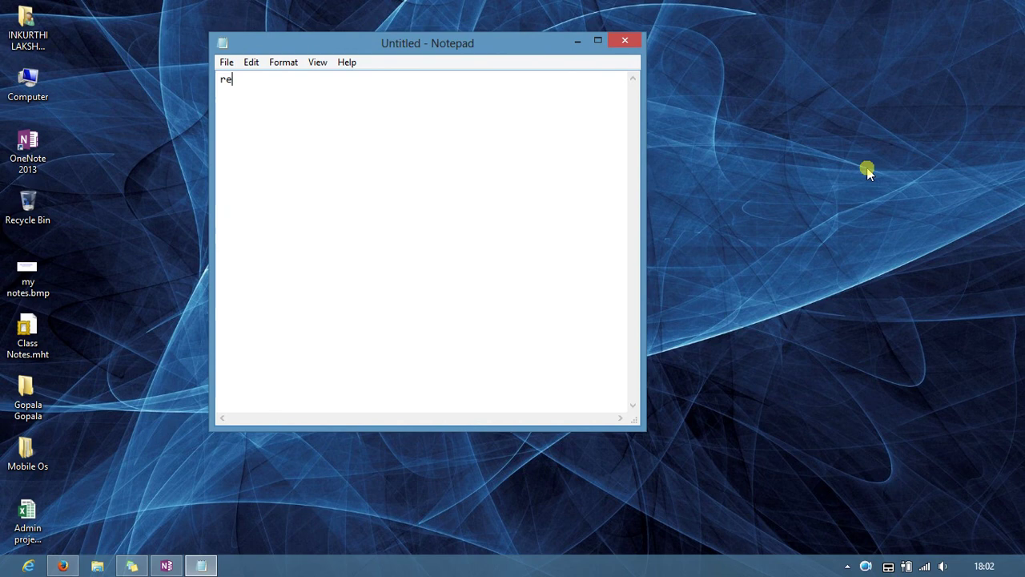
text(ports and dashboards)
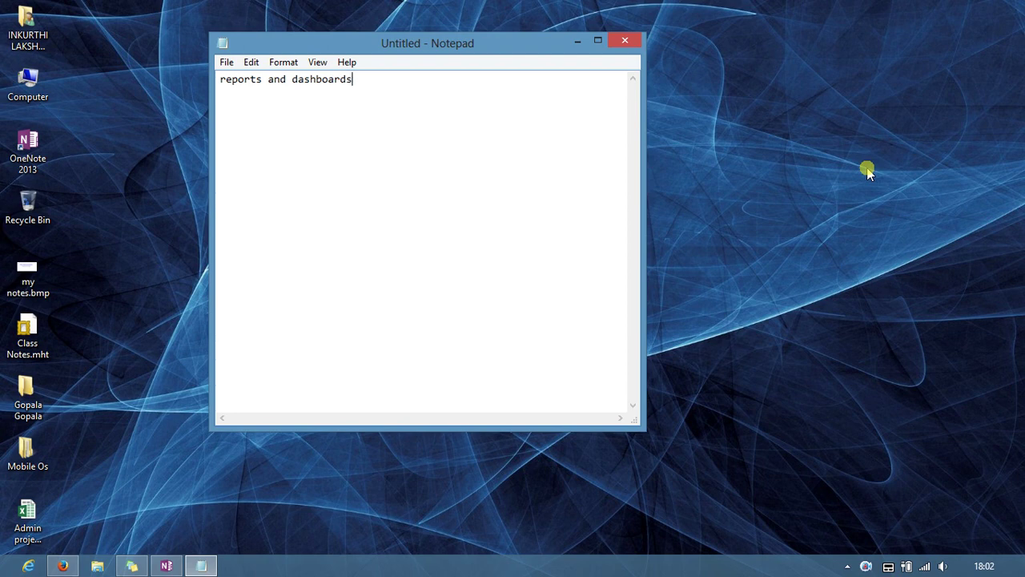
key(Return)
click(596, 40)
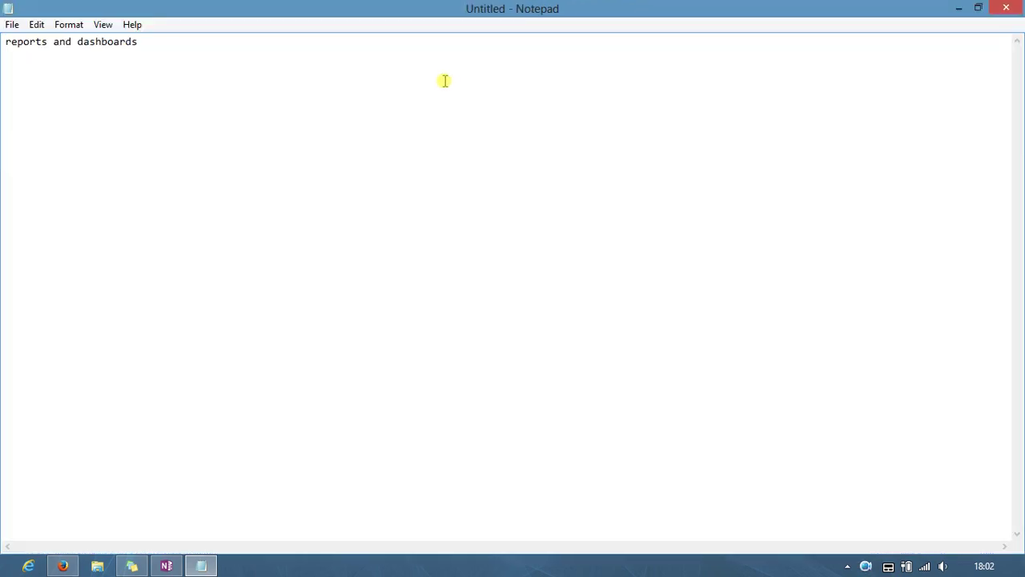
key(Return)
key(Return)
text(it)
text( should have md)
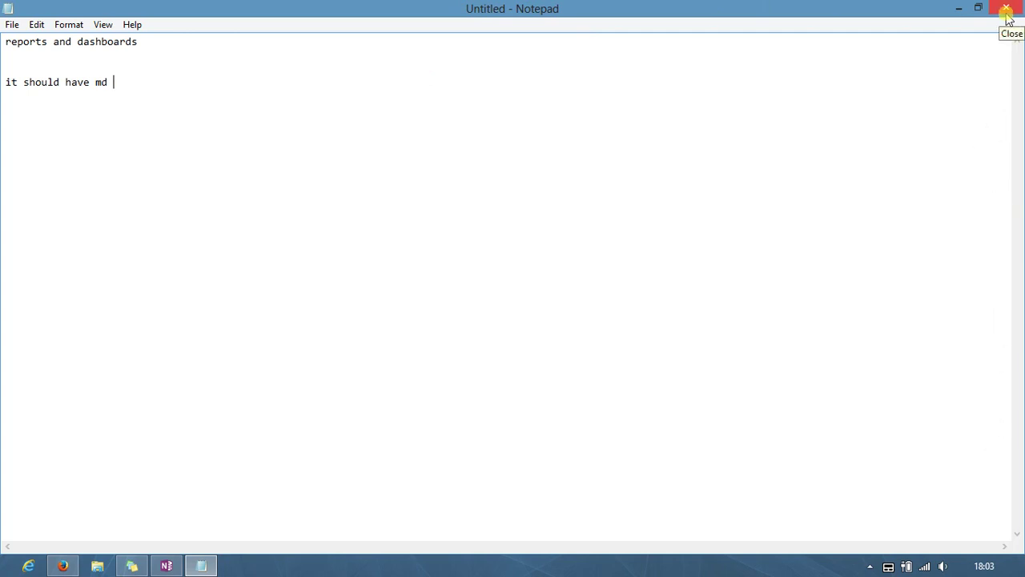
click(1008, 18)
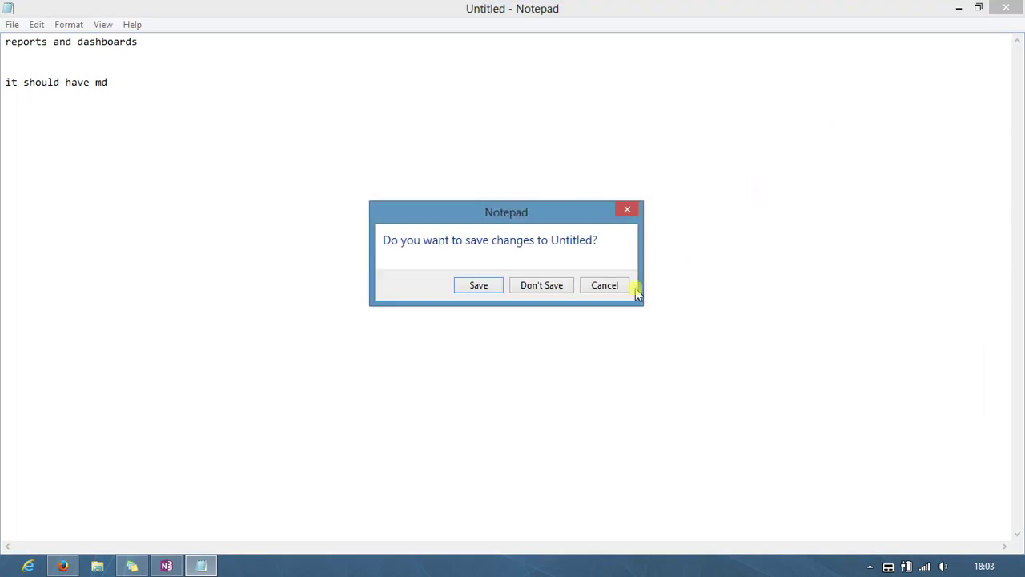
click(548, 289)
- In OneNote, open the Basic Concepts In Salesforce.com page and scroll to the Reports & Dashboards item
click(166, 566)
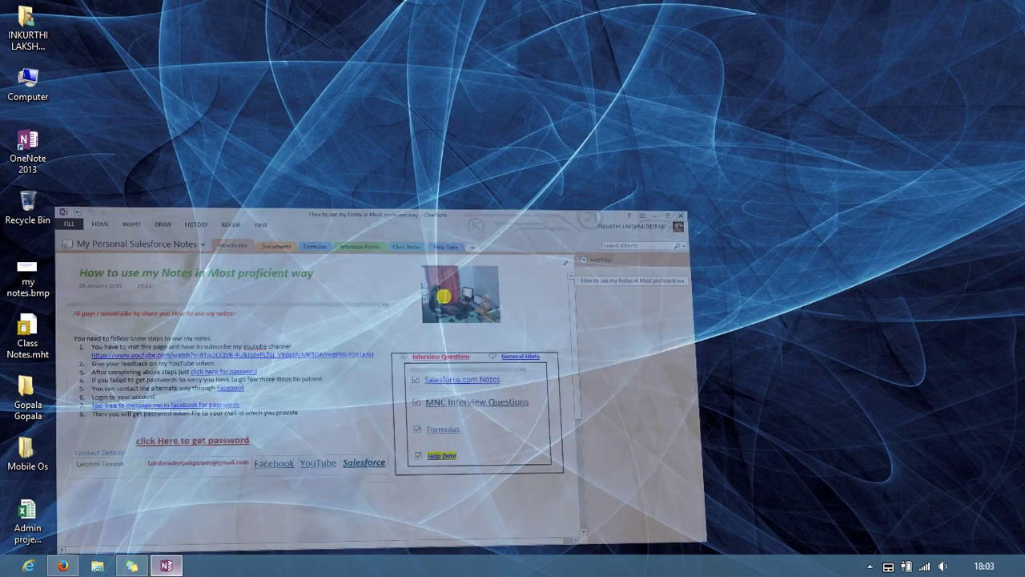
click(641, 287)
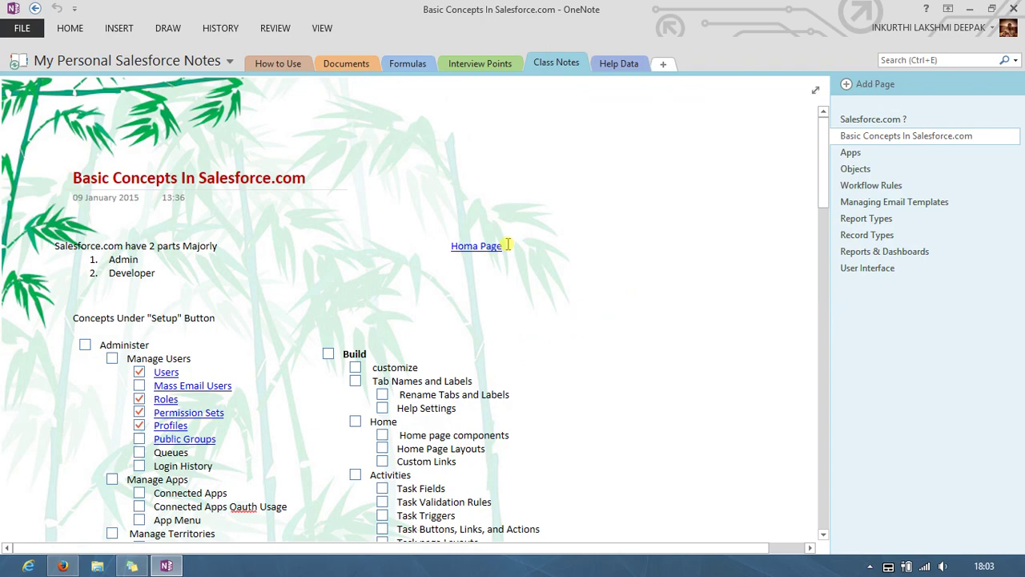
scroll(520, 370, down, 5)
scroll(520, 369, down, 4)
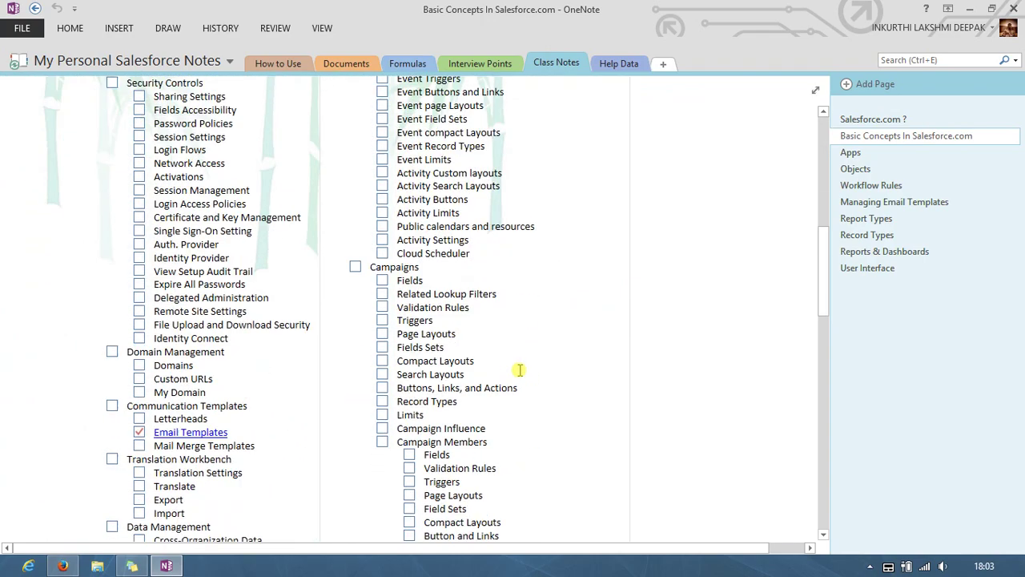
scroll(520, 369, down, 5)
scroll(520, 369, down, 5)
scroll(521, 368, down, 3)
scroll(521, 369, down, 5)
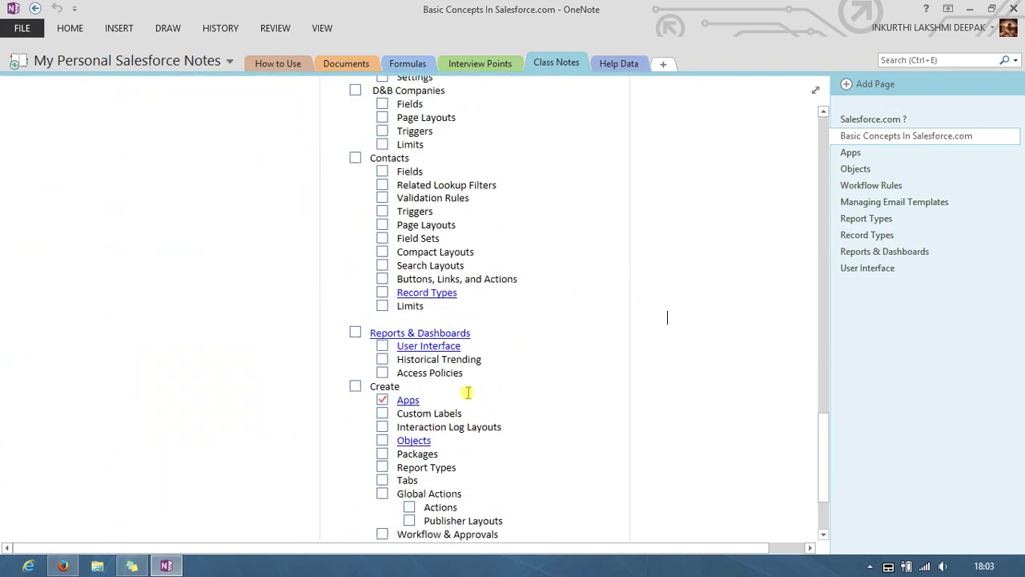
scroll(448, 366, up, 5)
scroll(448, 366, up, 5)
scroll(448, 361, up, 5)
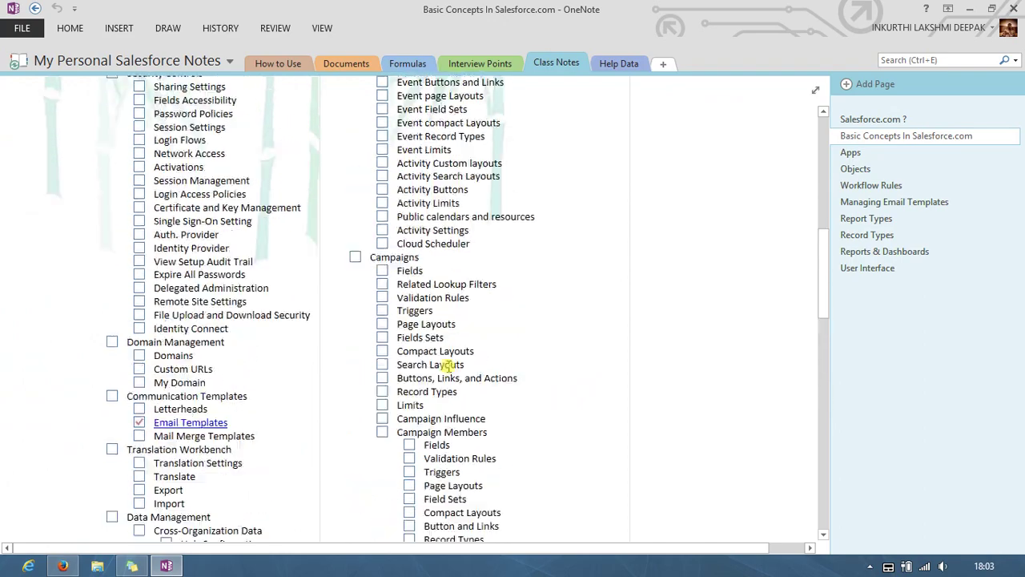
scroll(448, 300, up, 5)
scroll(457, 298, up, 5)
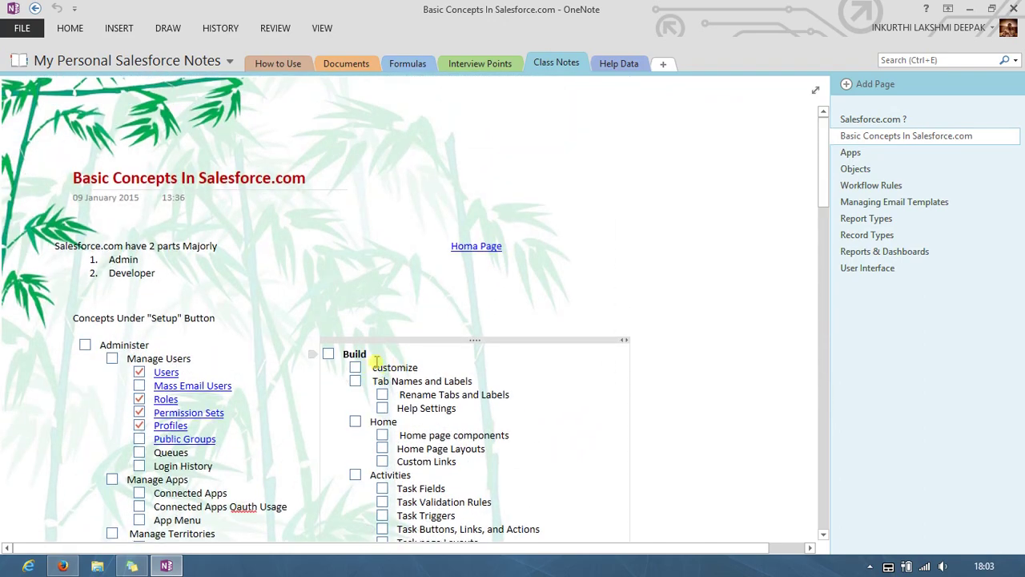
scroll(396, 365, down, 10)
scroll(395, 364, down, 5)
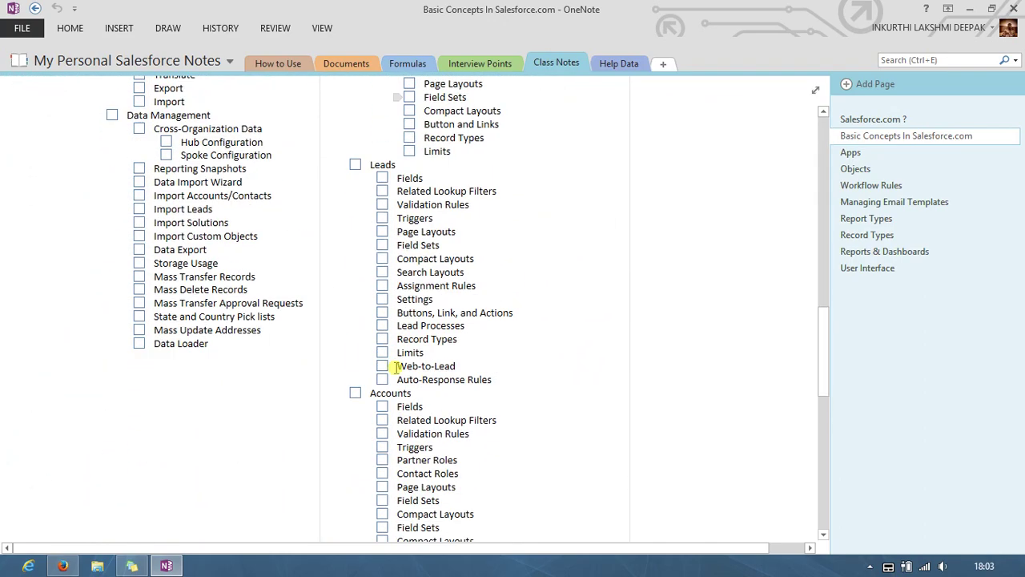
scroll(396, 369, down, 5)
scroll(395, 375, down, 3)
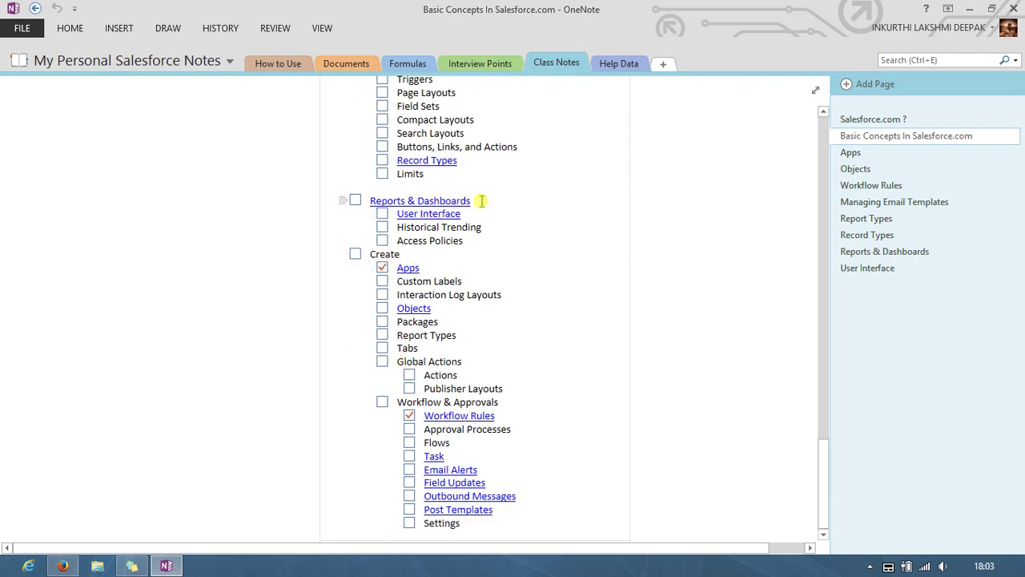
click(415, 205)
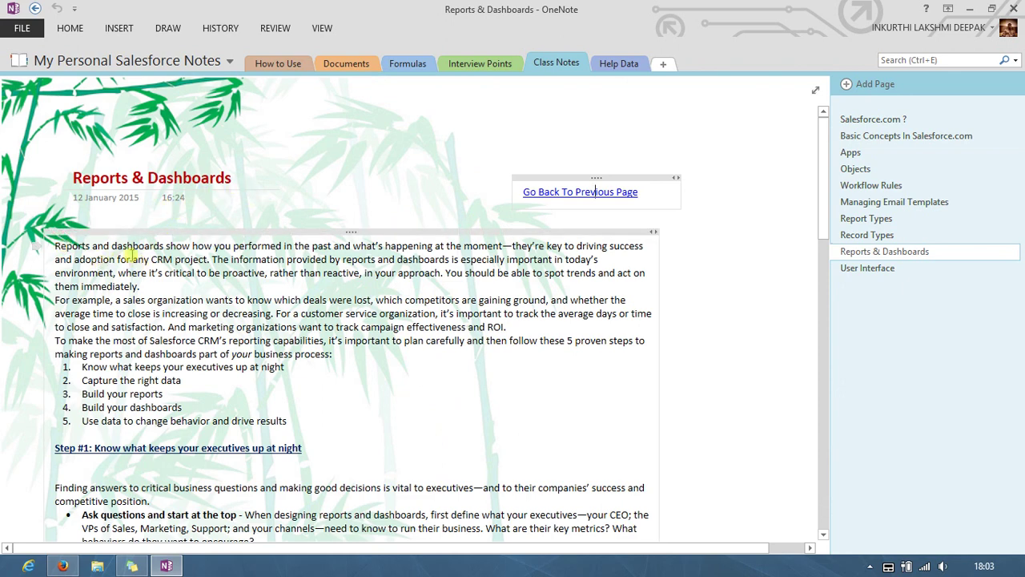
mouse_move(353, 337)
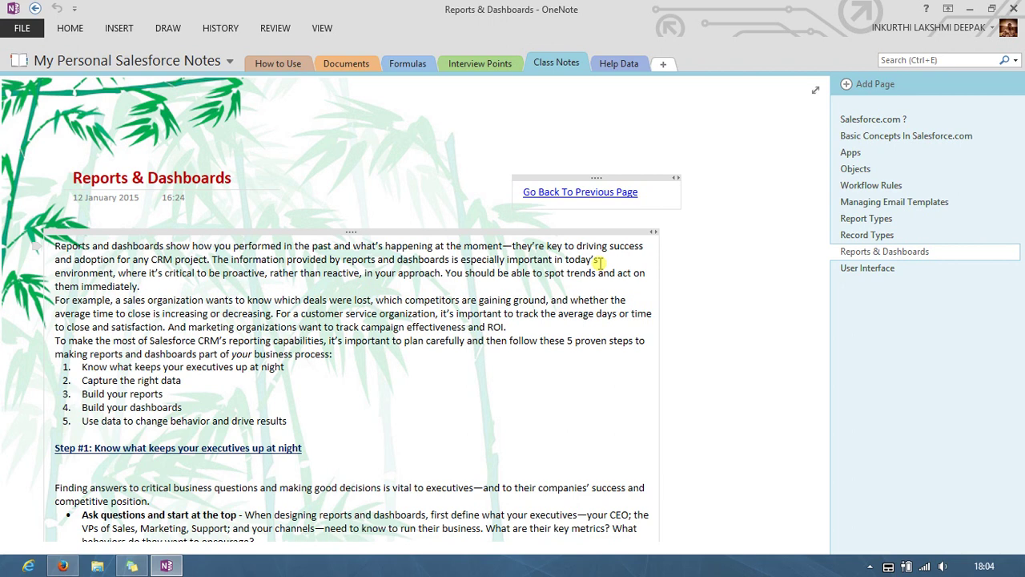
scroll(312, 357, down, 2)
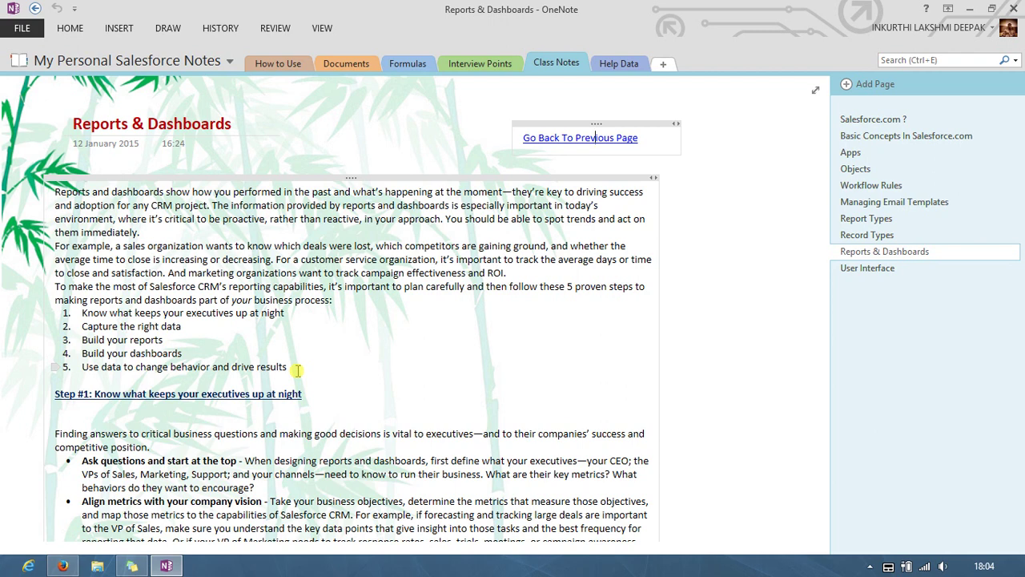
scroll(297, 369, down, 3)
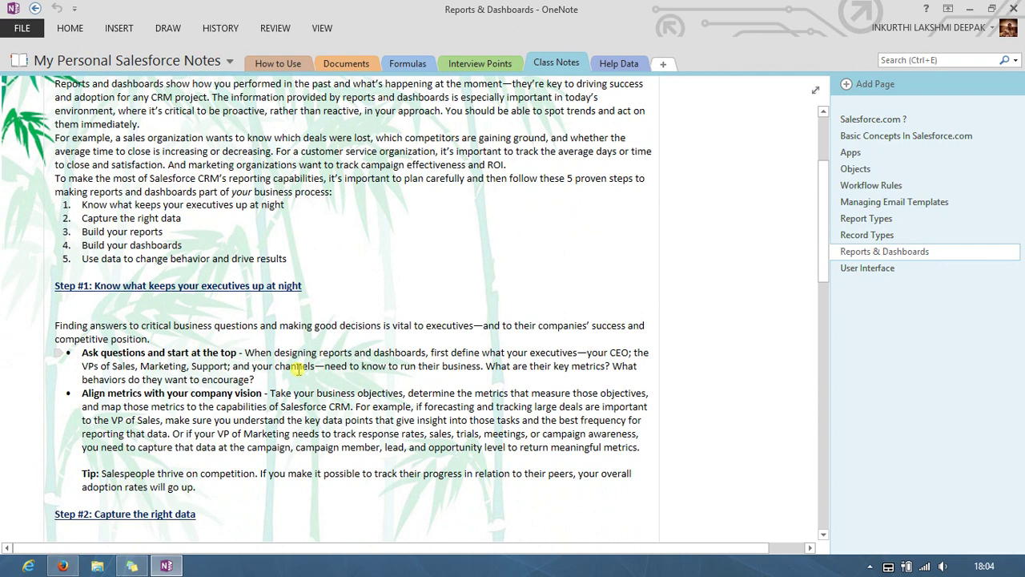
scroll(297, 368, down, 4)
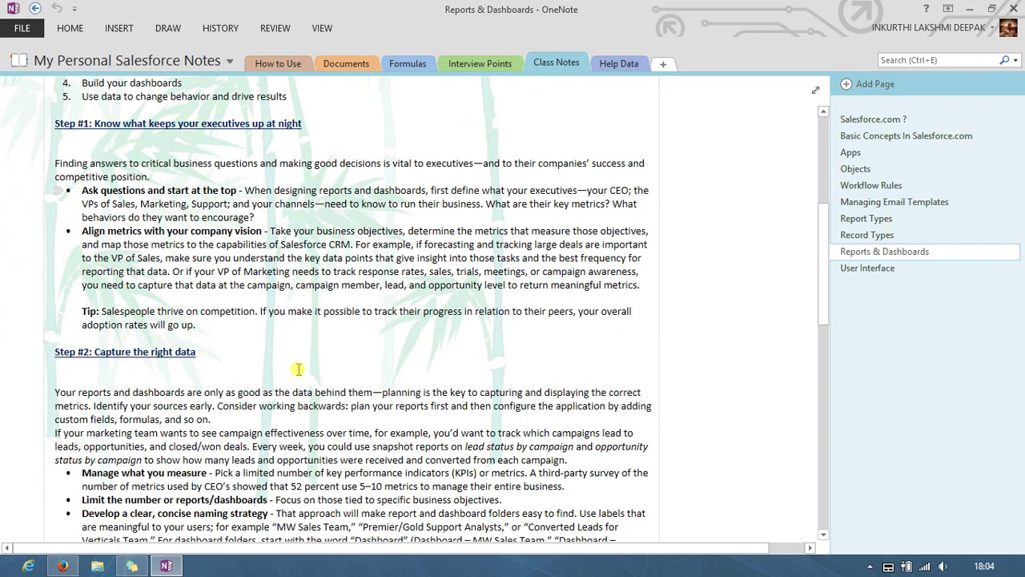
- Close the Google results tab and reach Customize My Tabs via the All Tabs page
click(62, 567)
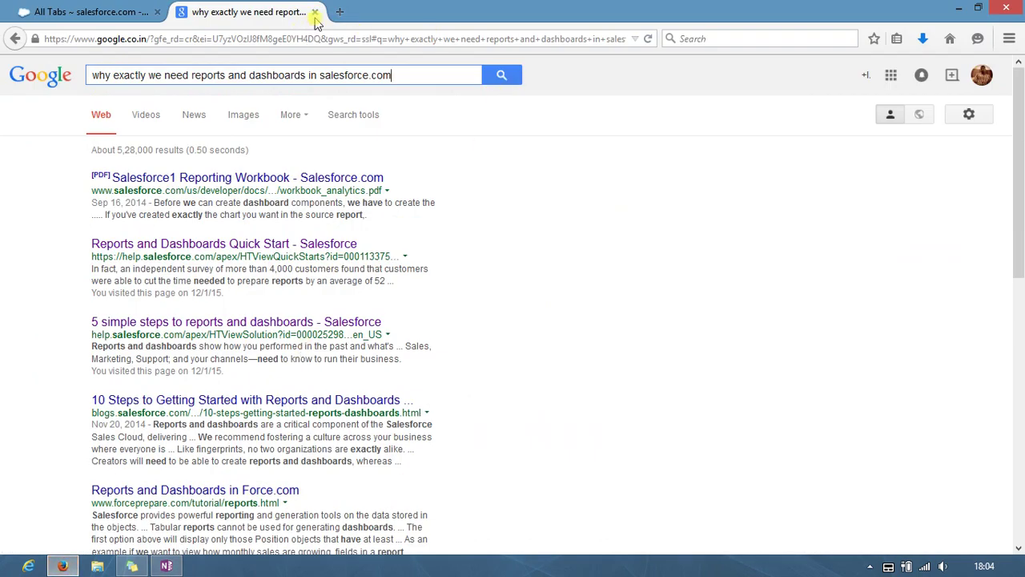
click(314, 12)
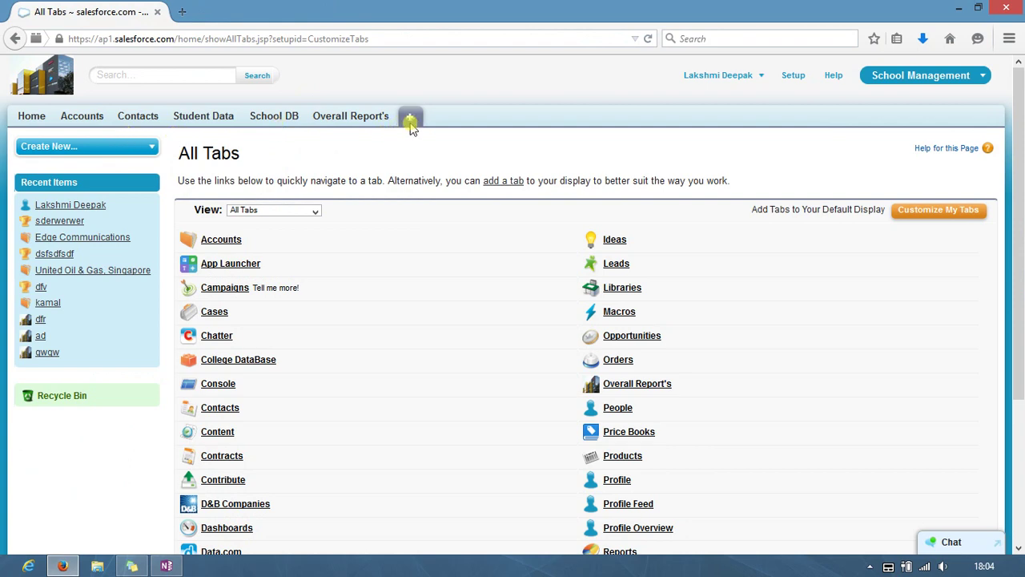
click(411, 121)
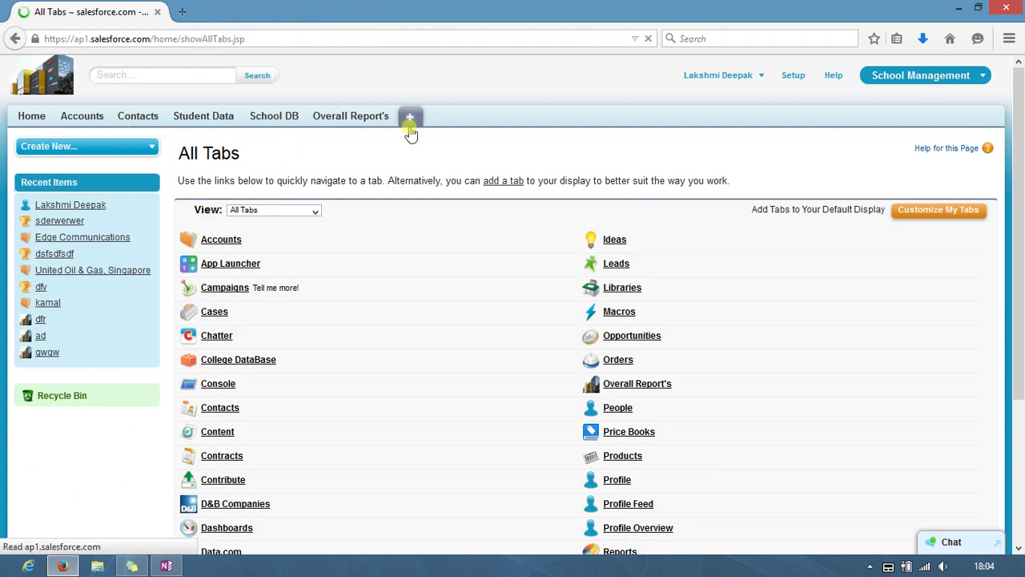
scroll(481, 400, down, 3)
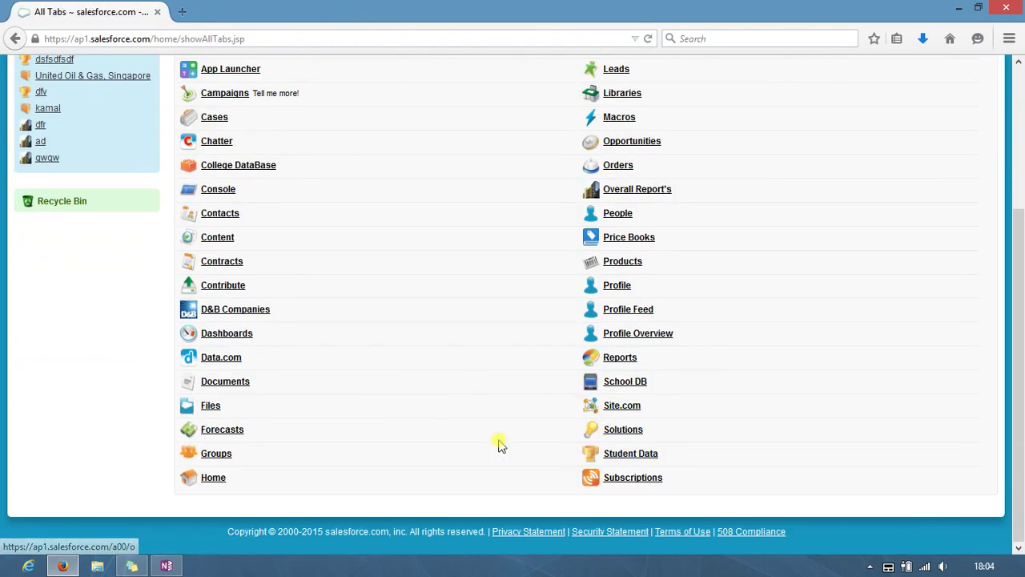
click(943, 211)
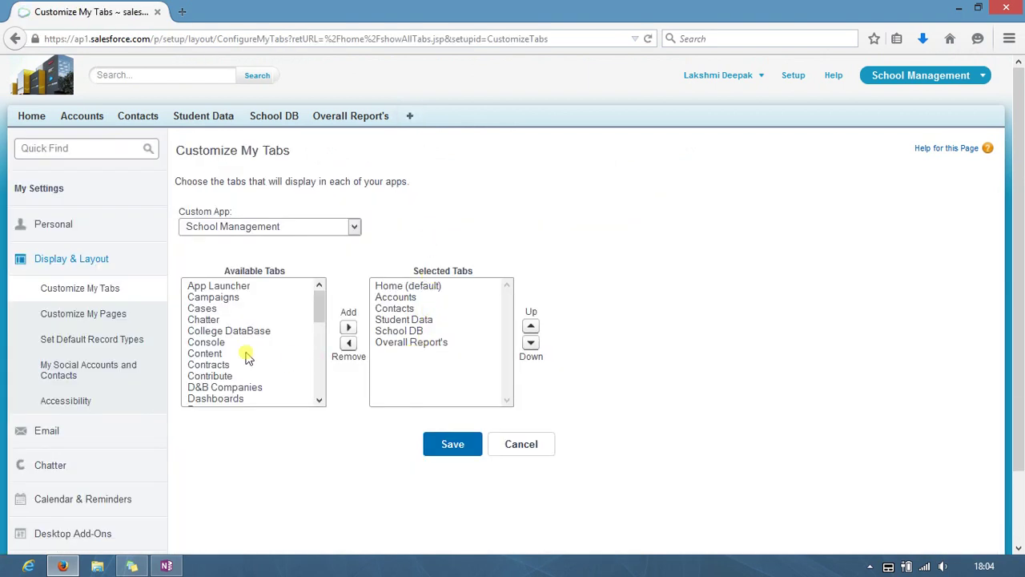
- Add Reports and Dashboards to the School Management app's selected tabs
click(209, 355)
key(r)
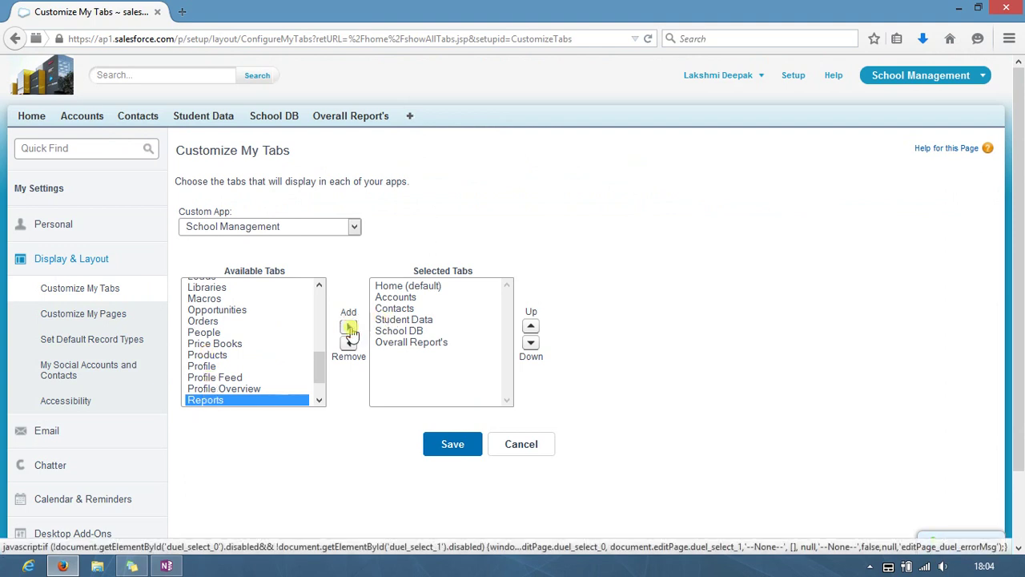
click(349, 327)
click(202, 331)
key(d)
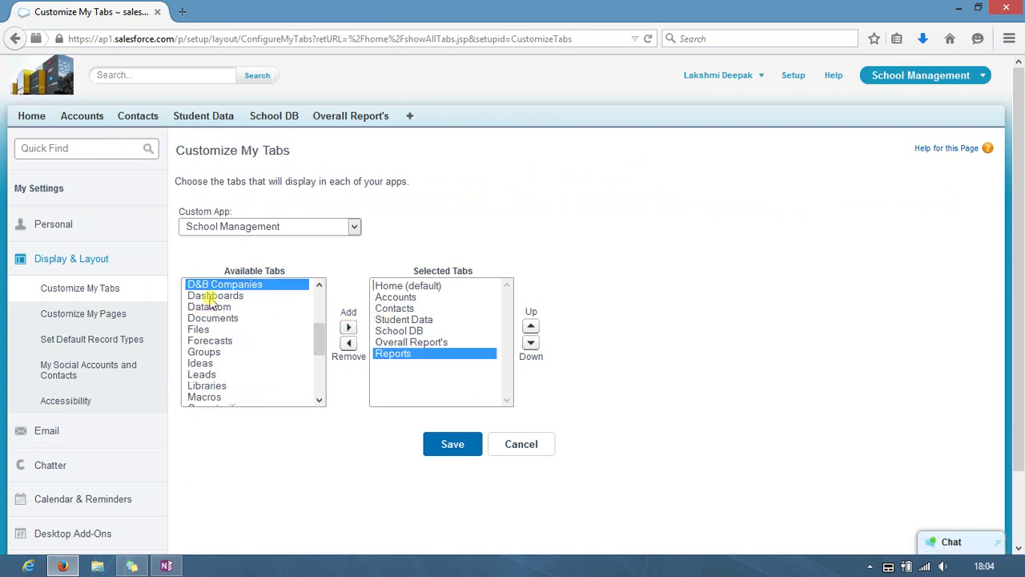
click(212, 295)
click(348, 326)
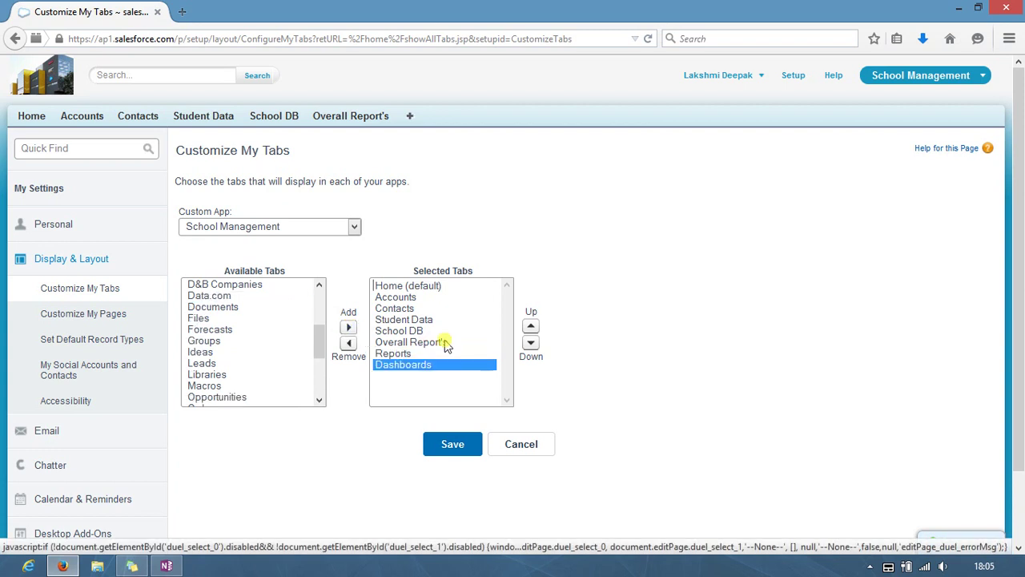
click(396, 354)
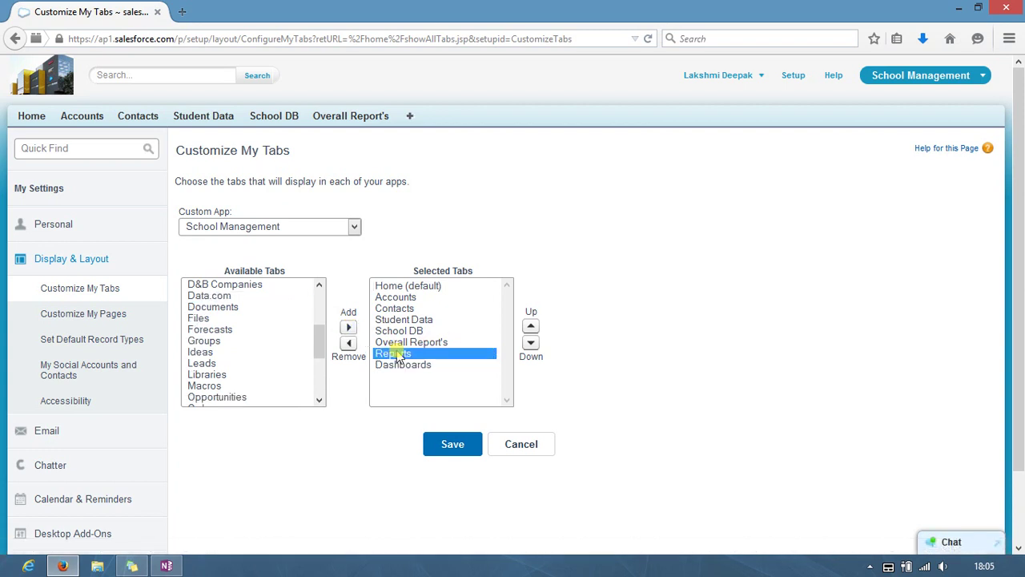
- Order Reports, Dashboards and Overall Report's right after Contacts, and save the tab order
click(531, 326)
double_click(531, 326)
click(531, 325)
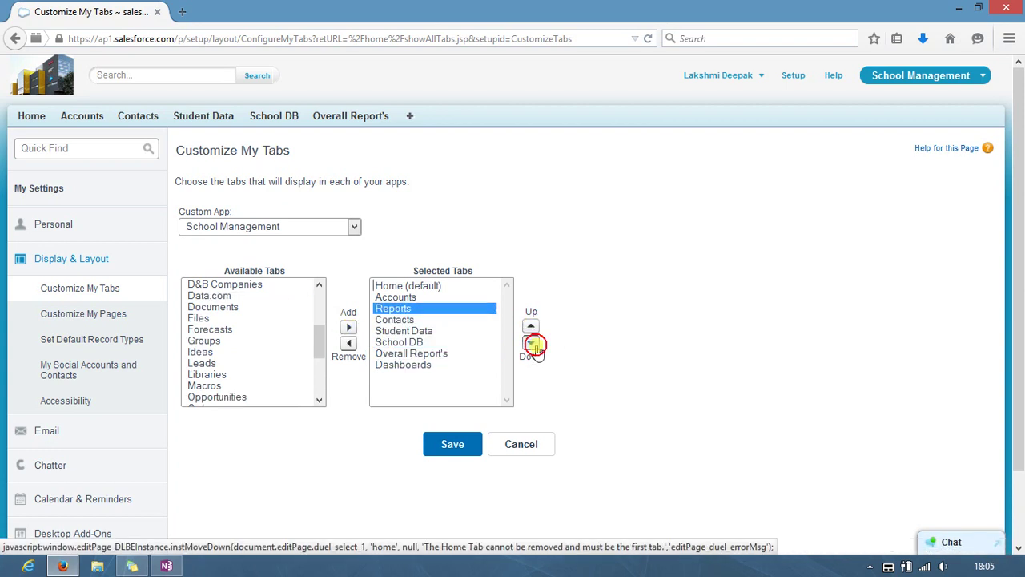
click(531, 342)
click(396, 365)
click(531, 325)
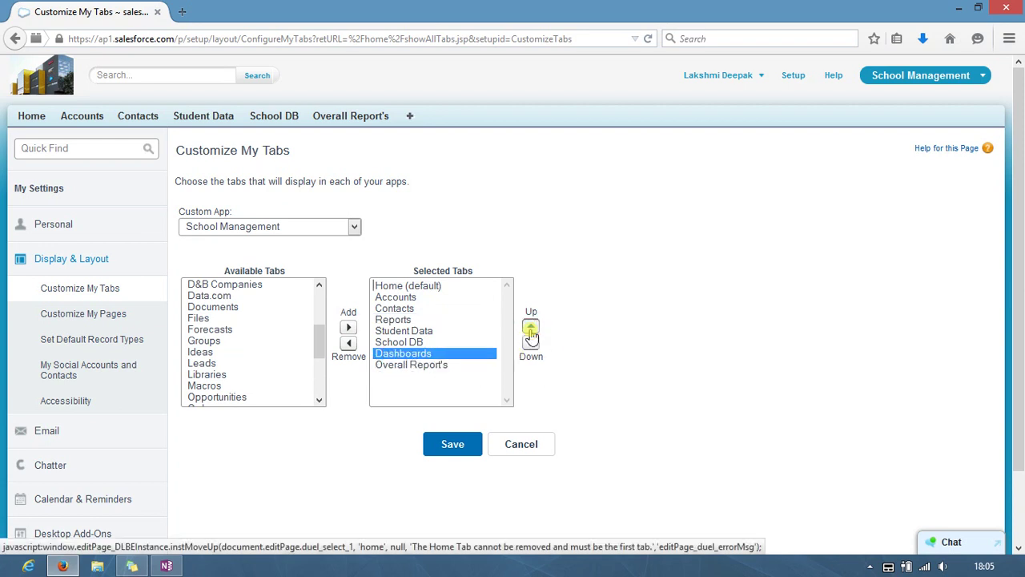
click(531, 325)
click(424, 367)
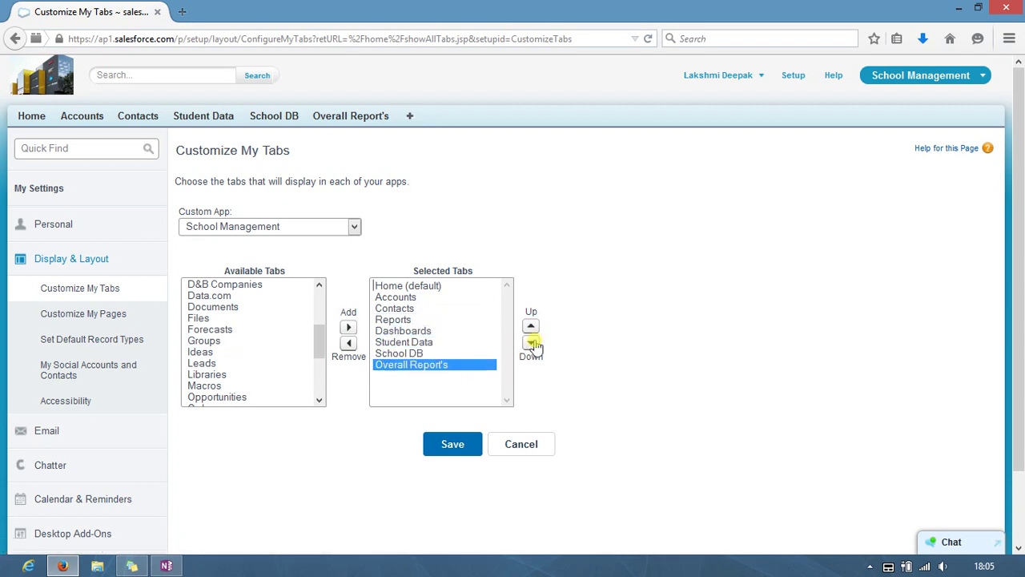
click(531, 326)
click(453, 445)
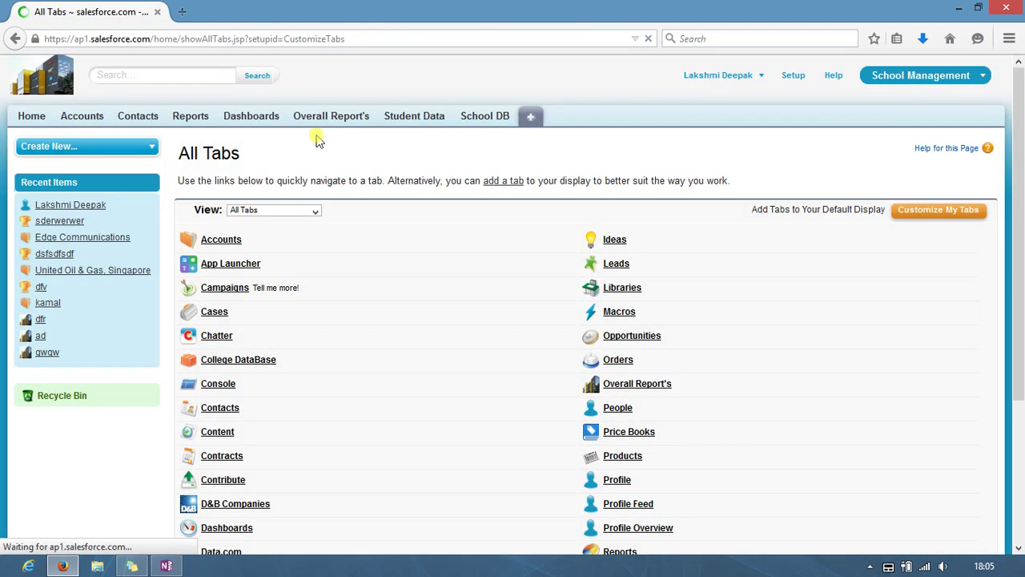
- On the Reports tab, start a new dashboard folder, then cancel it
click(183, 120)
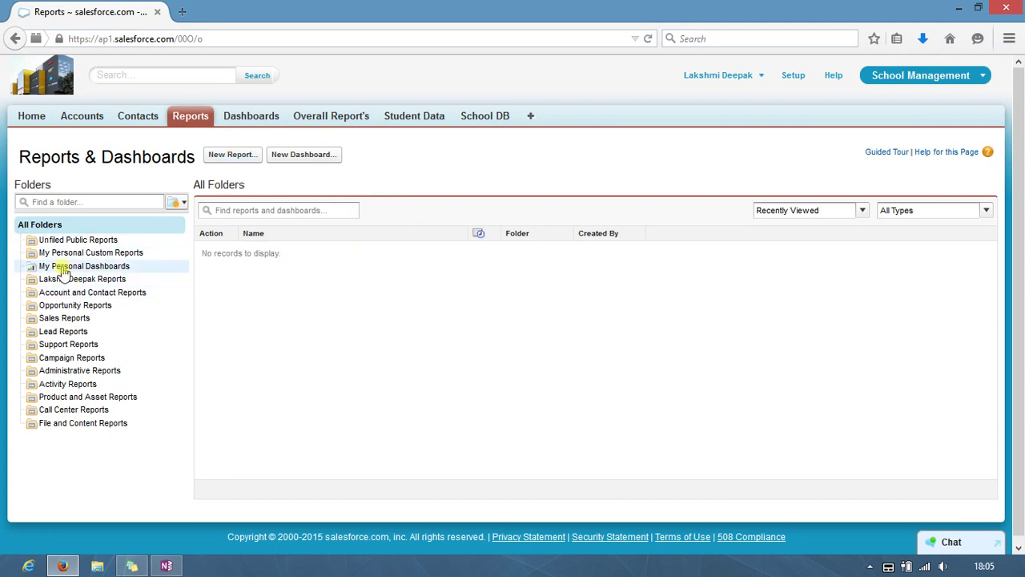
click(176, 201)
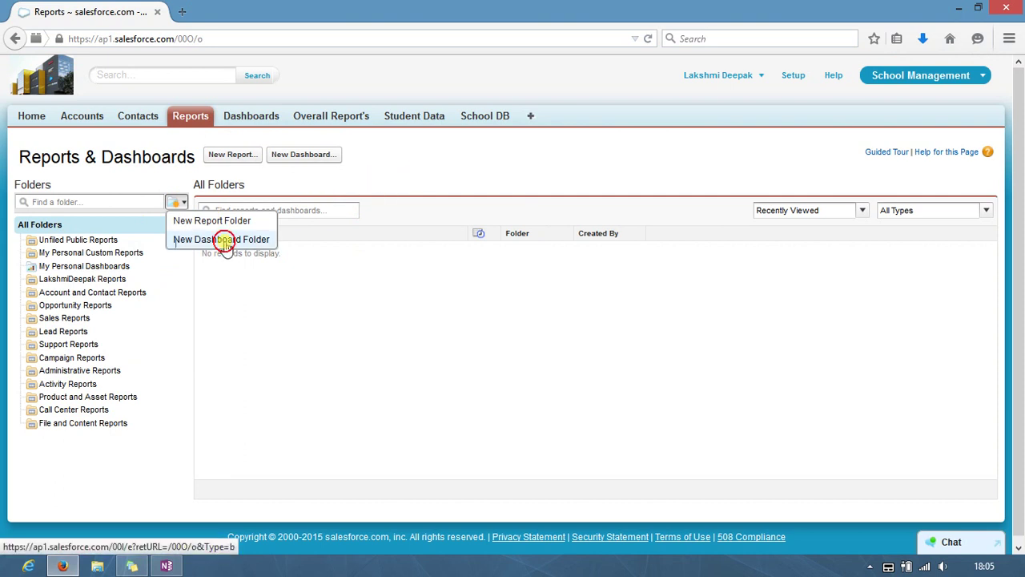
click(227, 241)
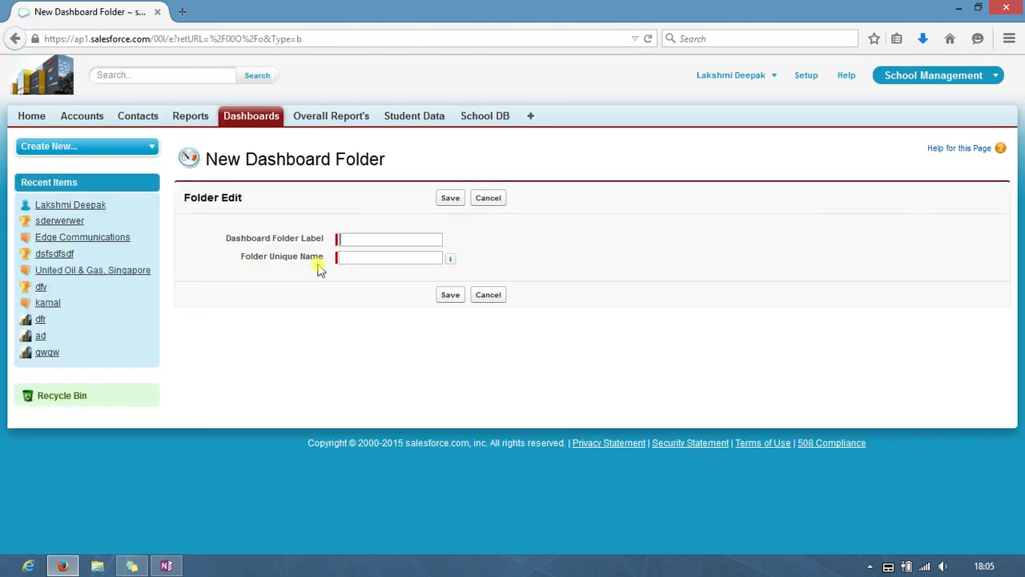
click(488, 297)
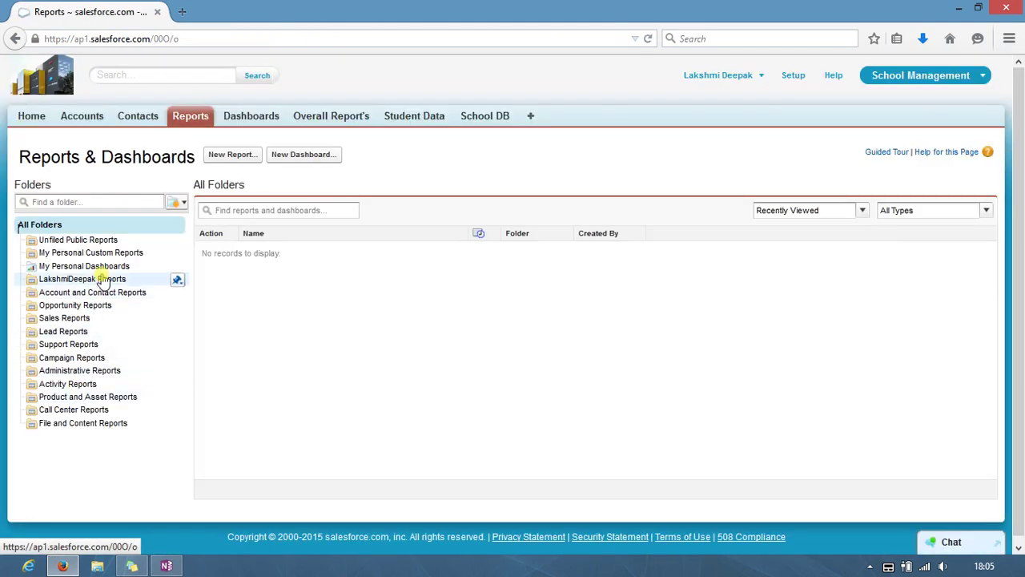
- View the empty My Personal Dashboards folder and show the new-folder options again
click(96, 269)
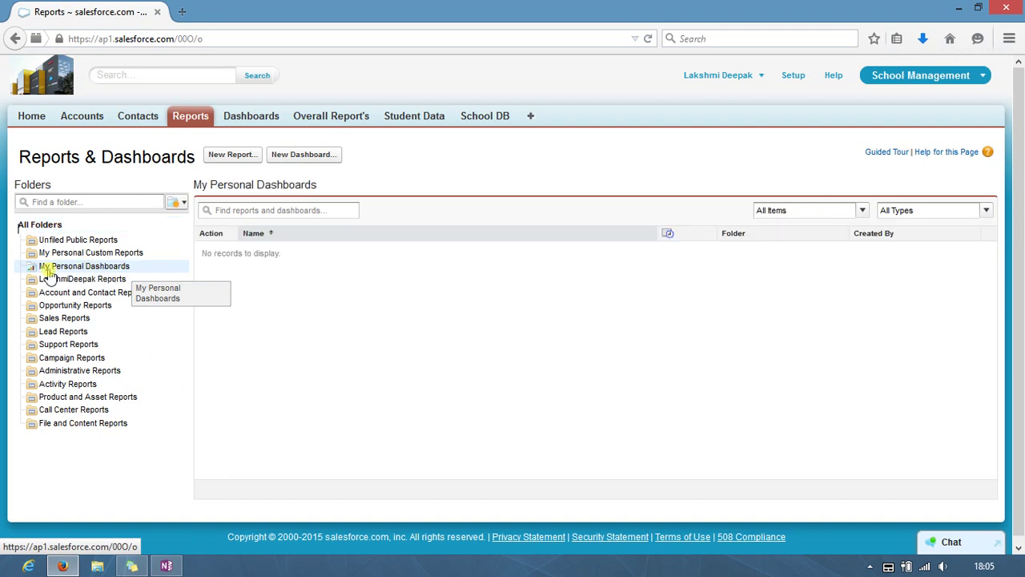
right_click(32, 273)
click(32, 276)
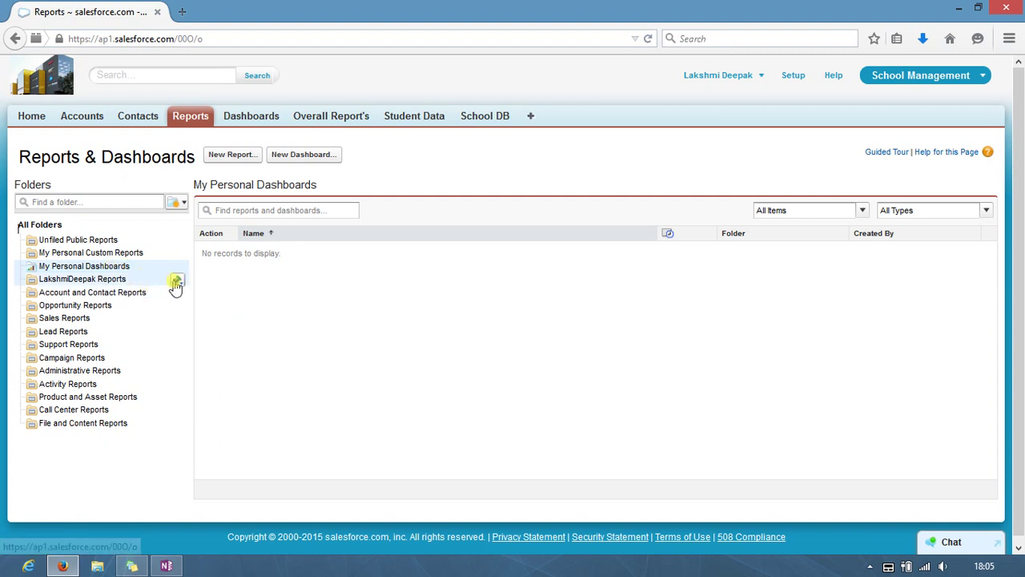
click(176, 201)
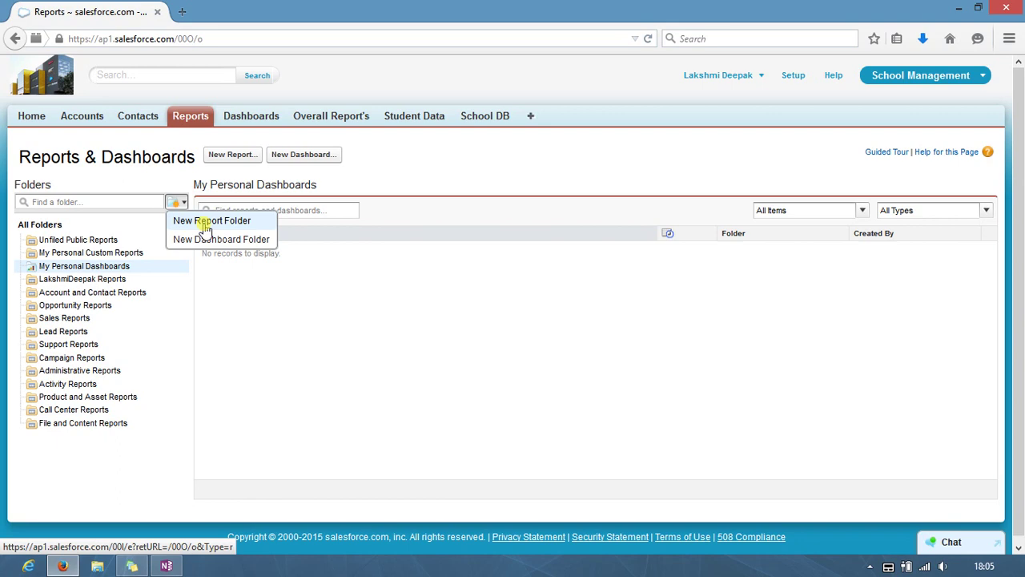
- Create a new report from Accounts & Contacts > Accounts with Overall Report's
click(227, 157)
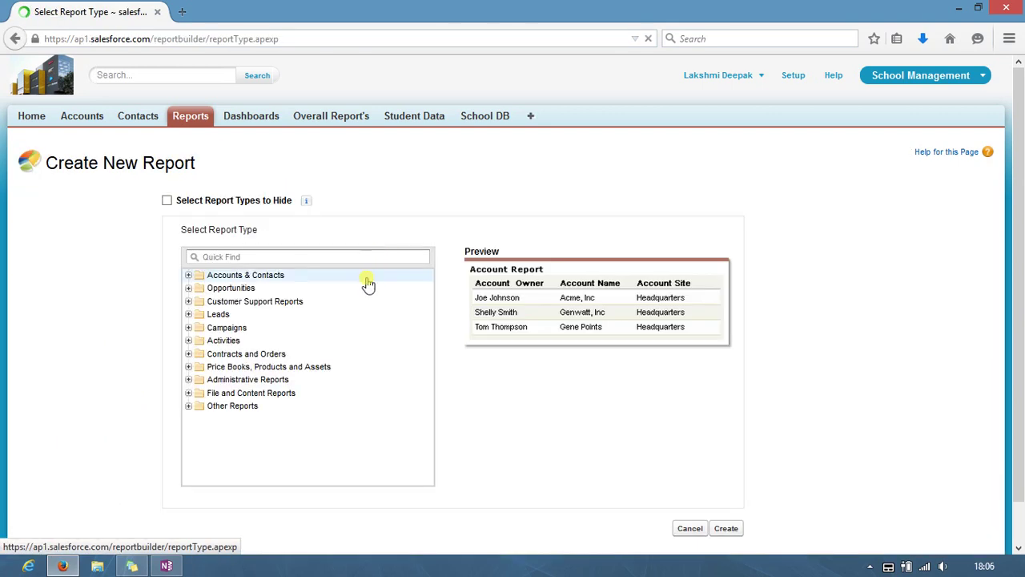
click(189, 276)
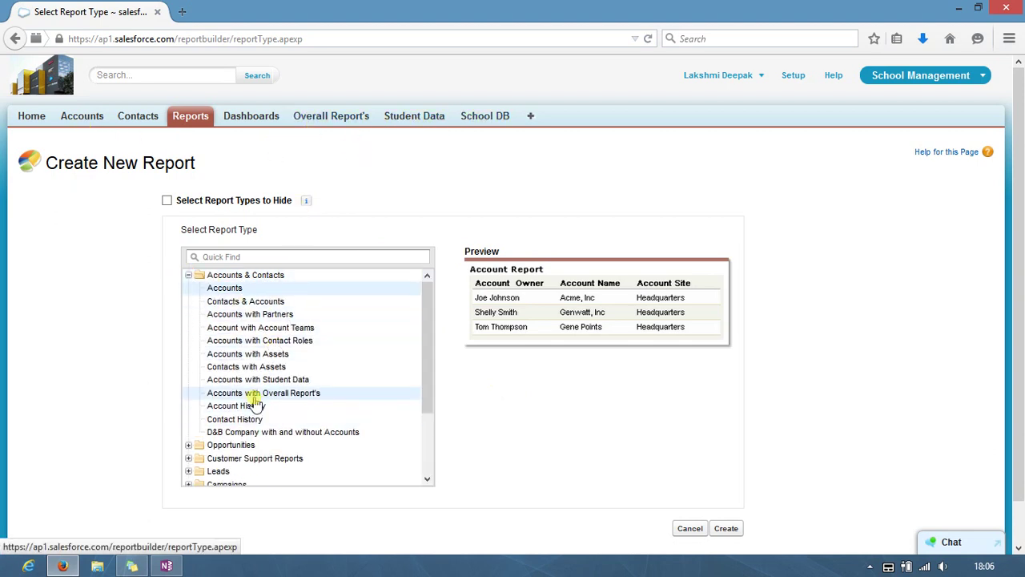
click(298, 395)
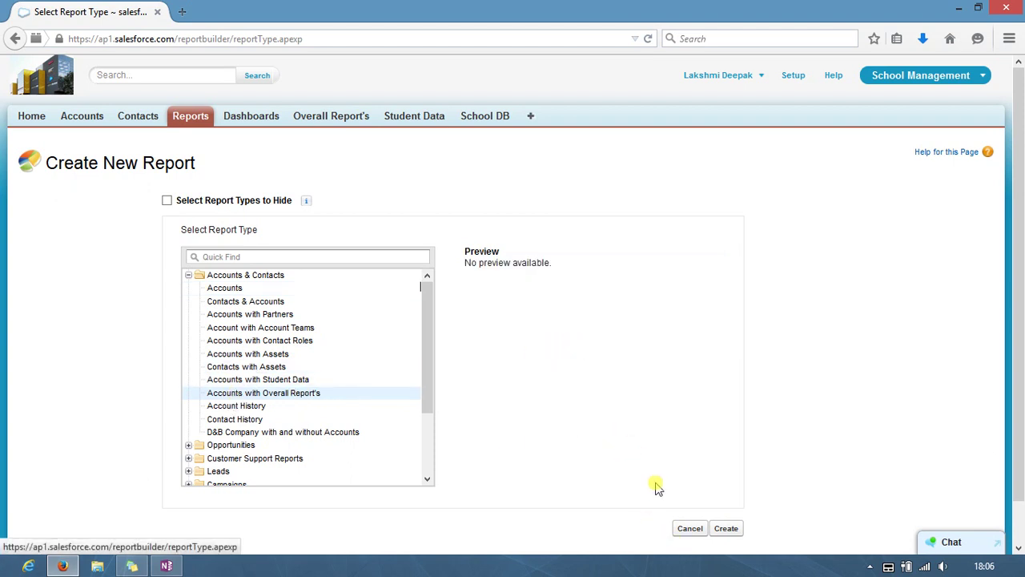
click(725, 528)
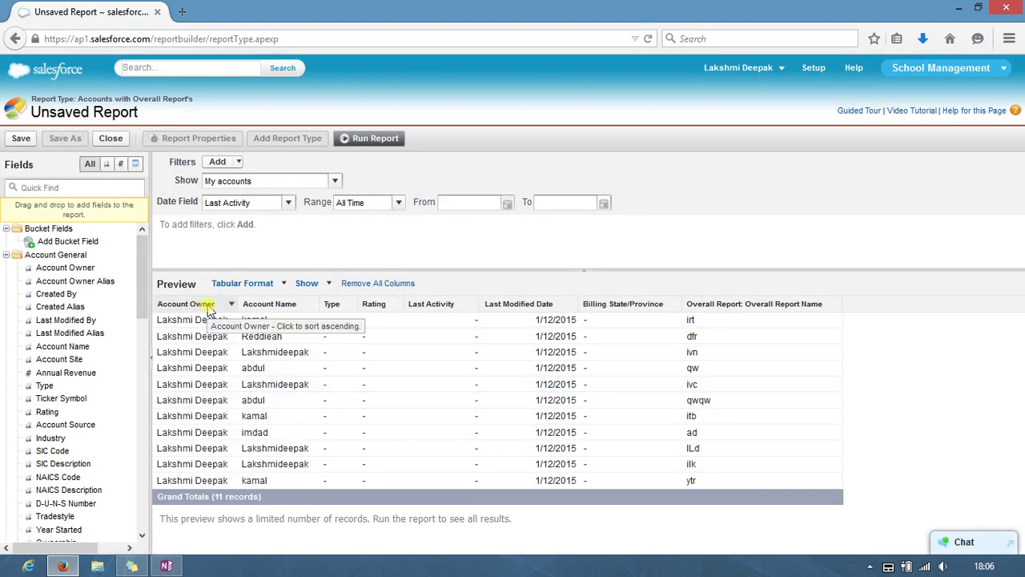
mouse_move(186, 304)
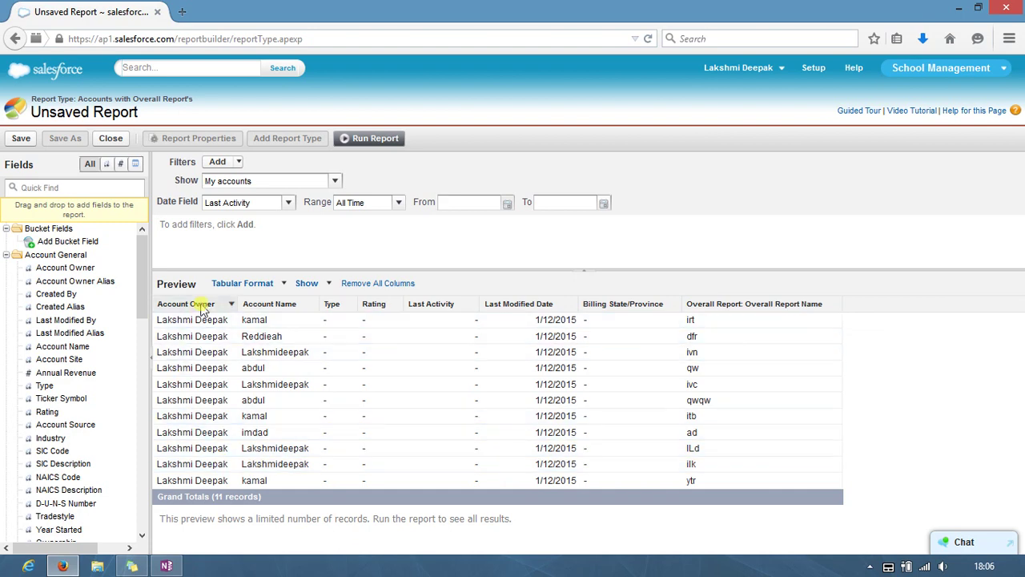
- Remove Account Owner, Type, Rating, Last Activity, Last Modified Date and Billing State/Province columns from the preview
drag(207, 308, 31, 324)
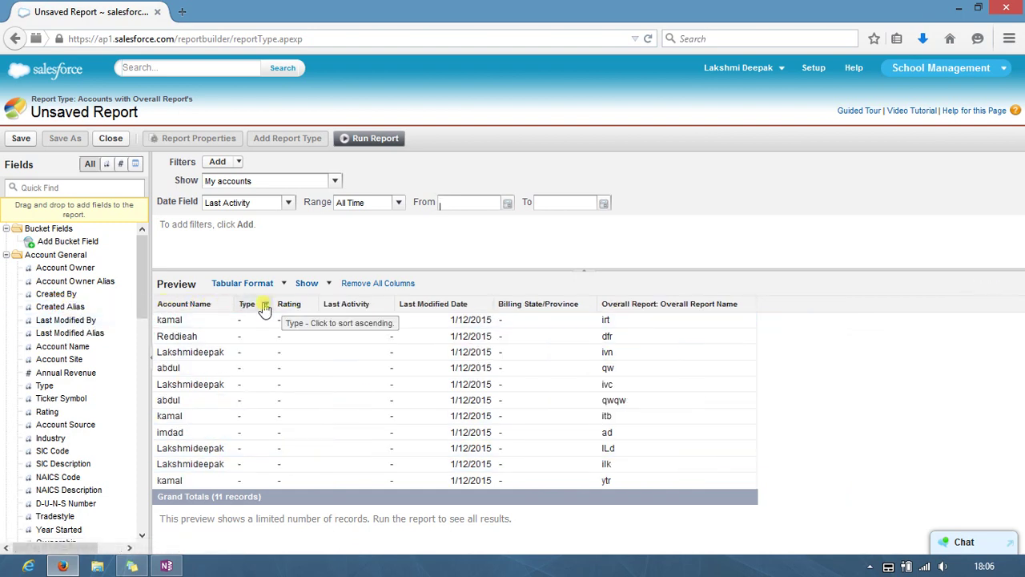
drag(256, 305, 25, 327)
drag(250, 305, 32, 325)
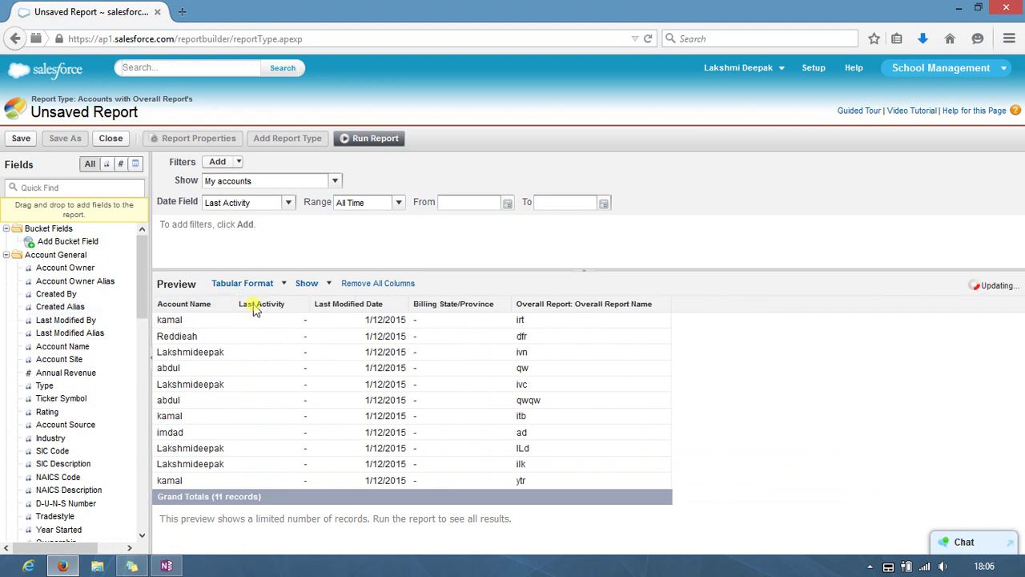
drag(252, 304, 32, 325)
drag(267, 304, 59, 328)
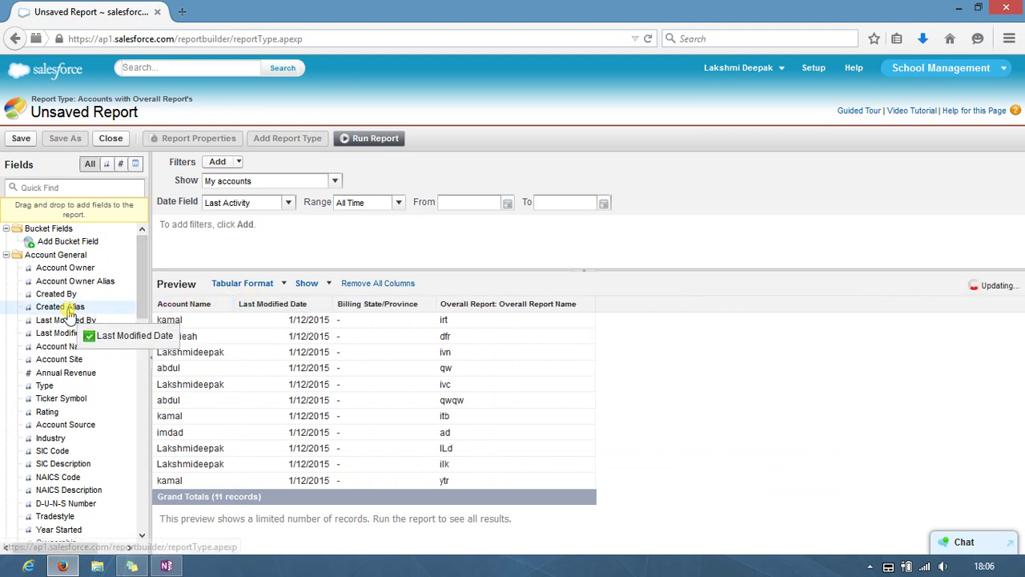
drag(294, 304, 102, 332)
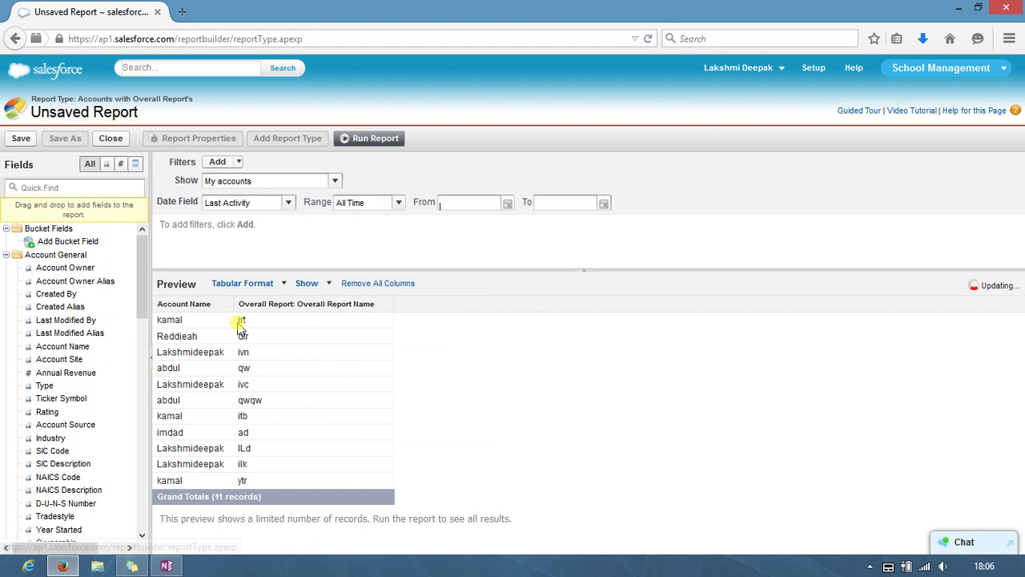
click(283, 284)
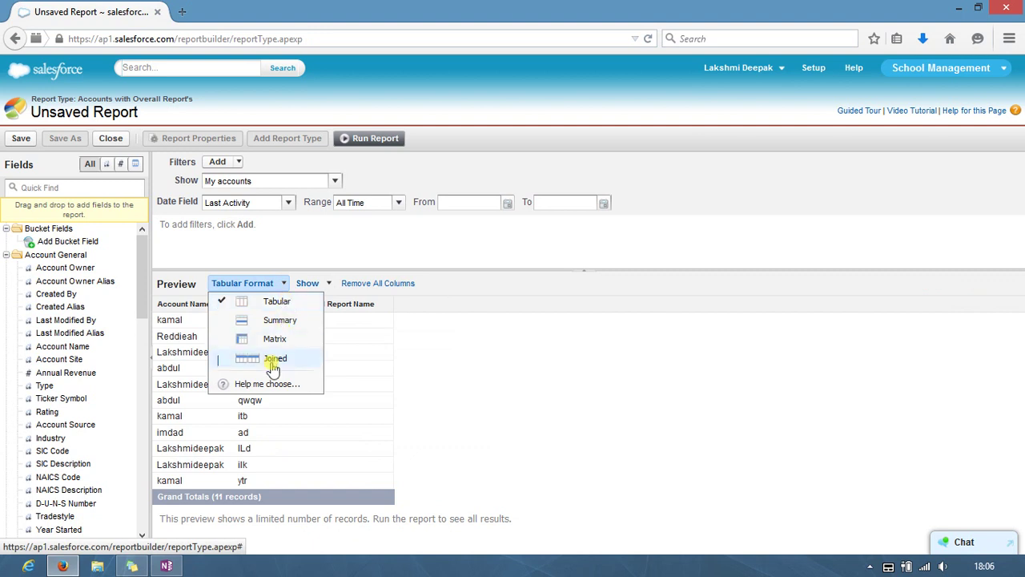
click(286, 305)
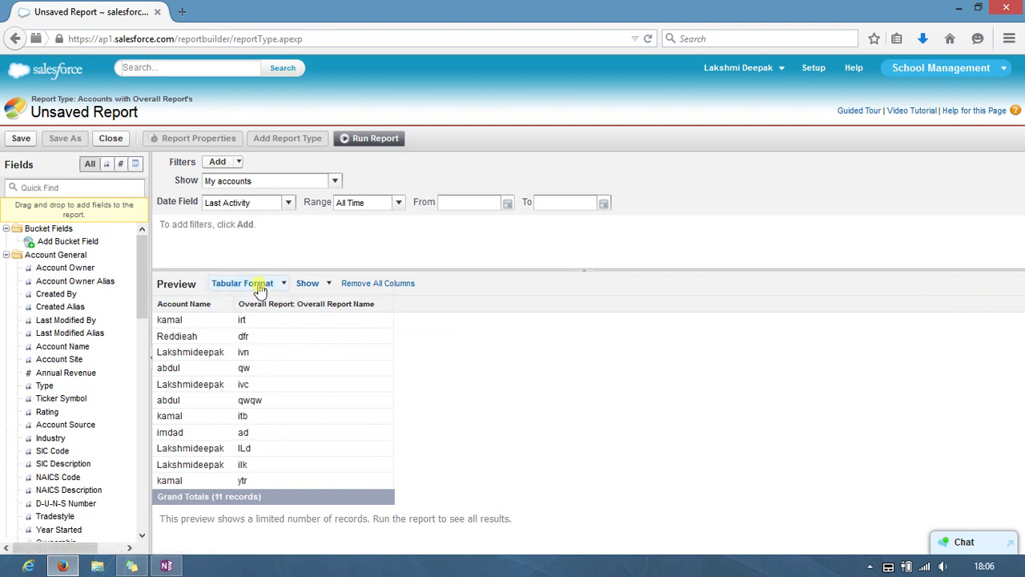
- Try an 'Account Name equals kamal' filter, then delete it to restore all 11 records
click(232, 162)
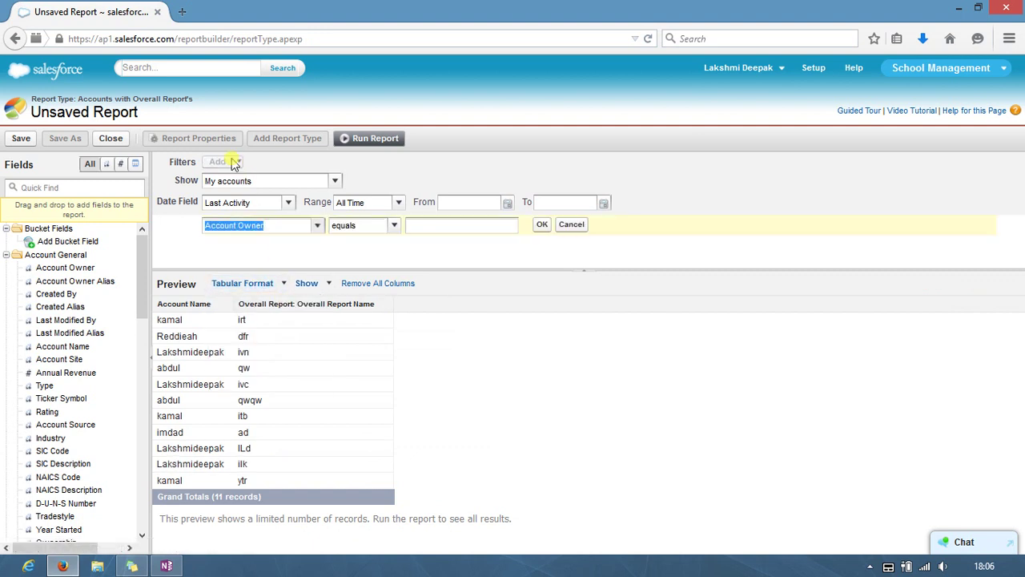
click(317, 228)
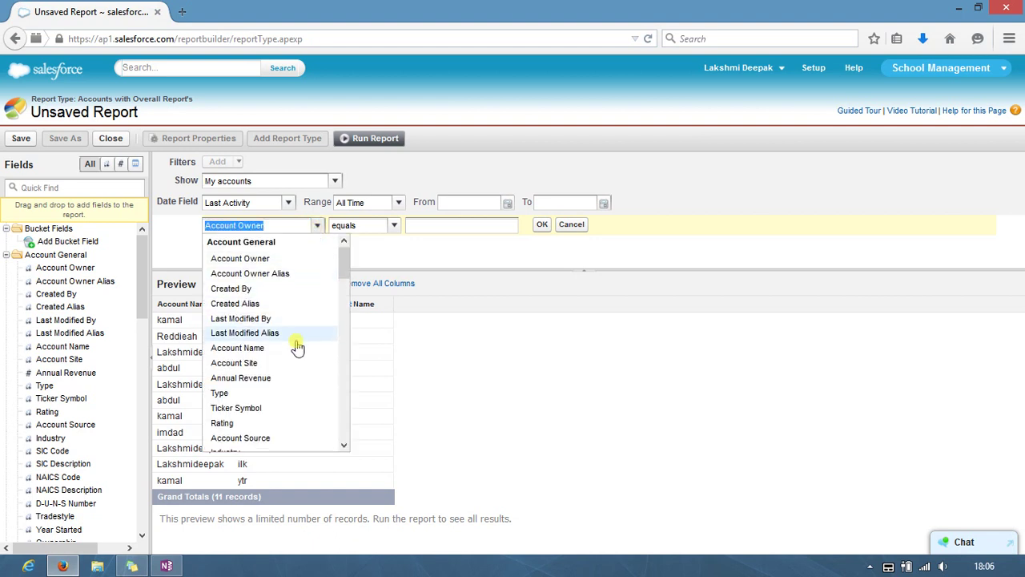
scroll(298, 347, down, 2)
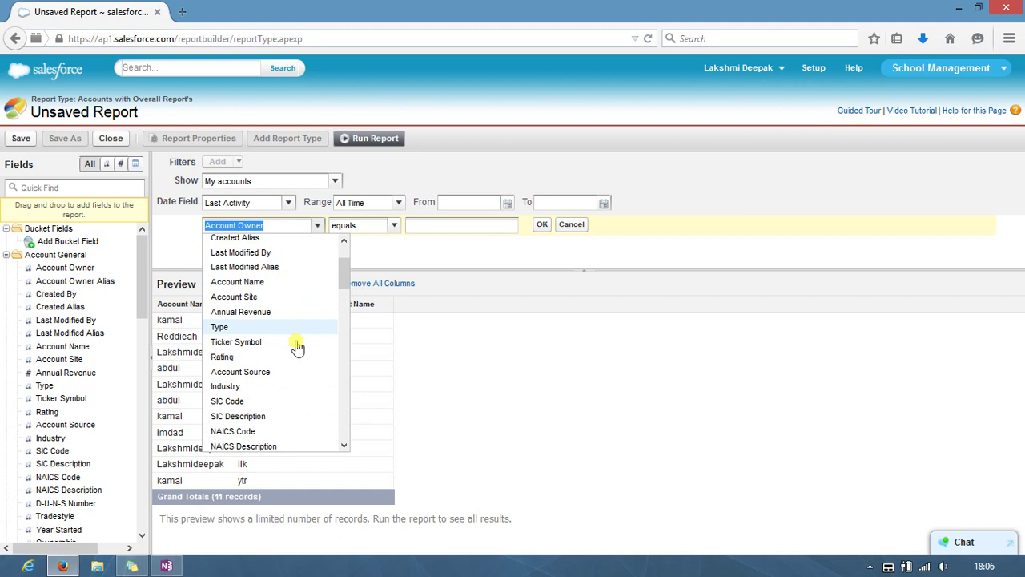
scroll(296, 347, up, 2)
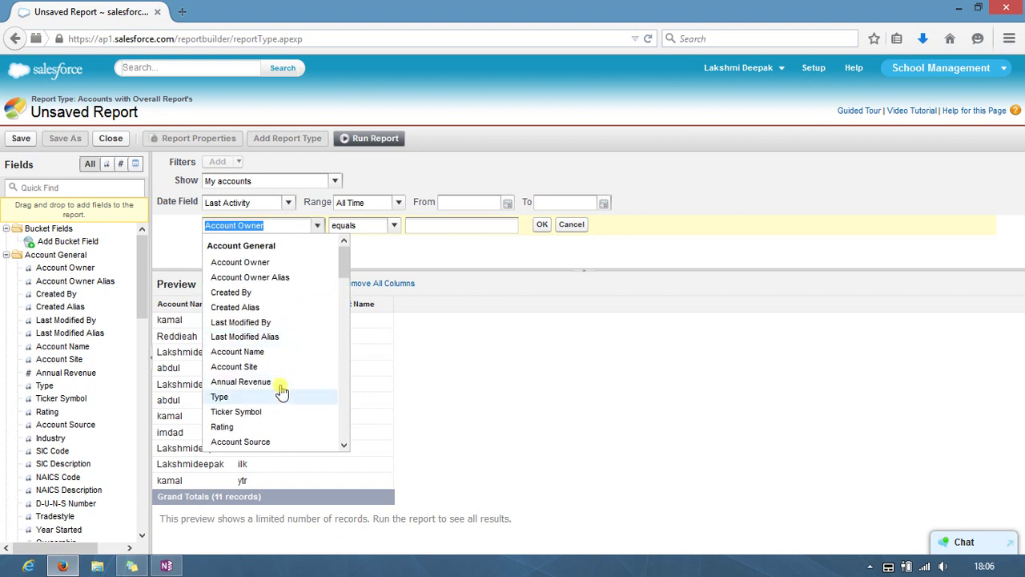
click(277, 338)
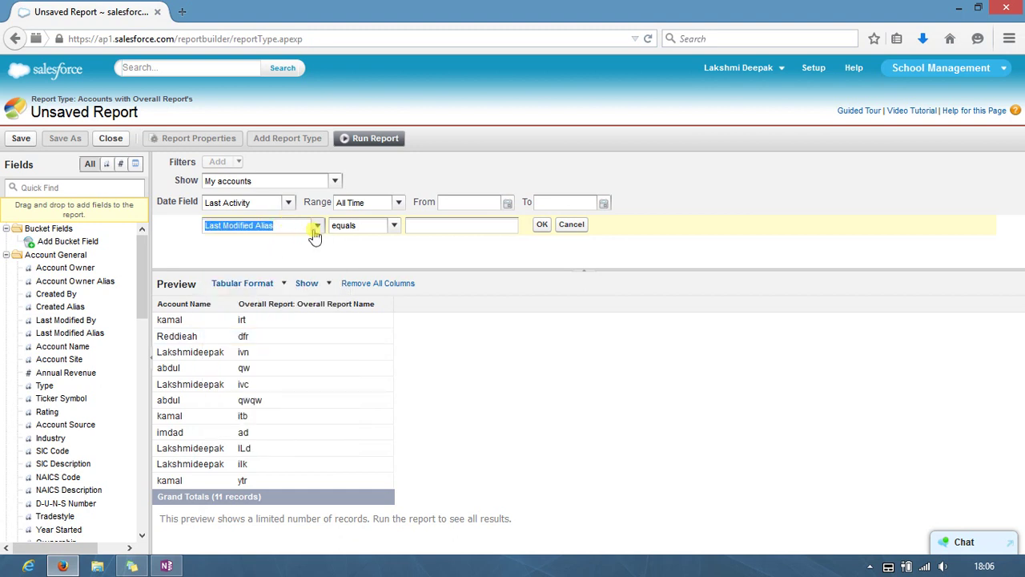
click(314, 233)
click(284, 353)
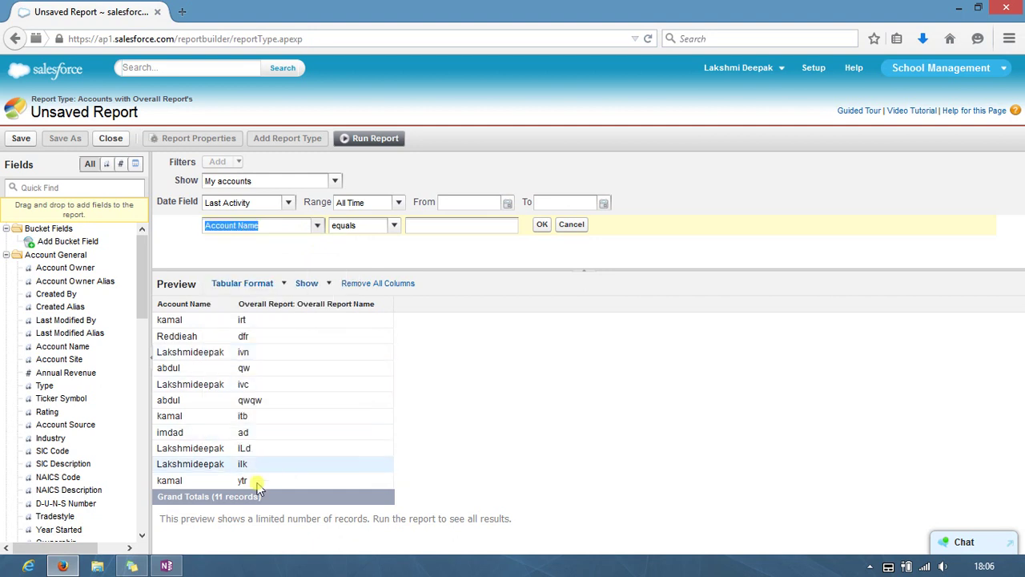
click(453, 221)
text(kamal)
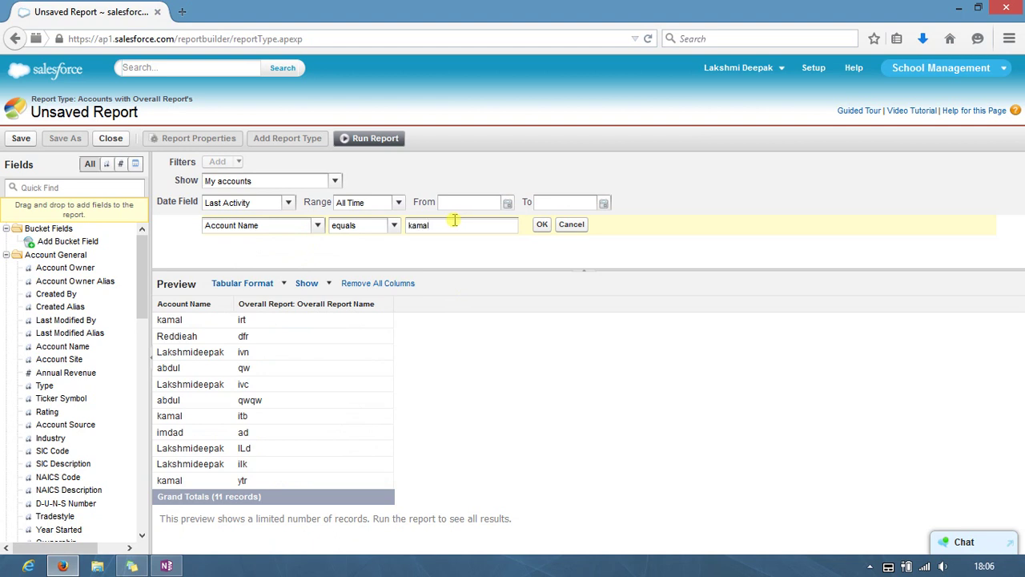
click(546, 227)
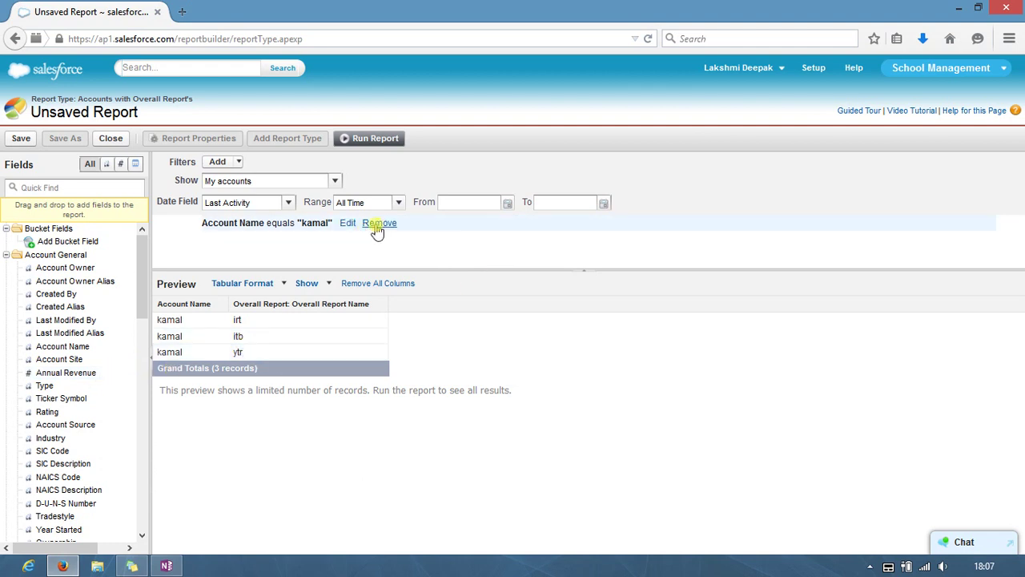
click(379, 224)
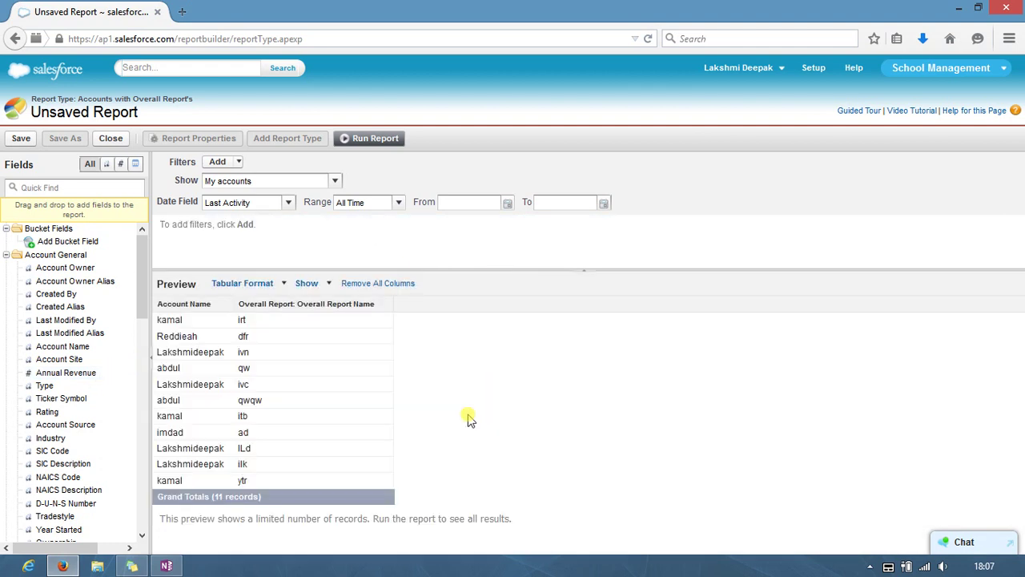
- Run the report and hide its detail rows
click(373, 140)
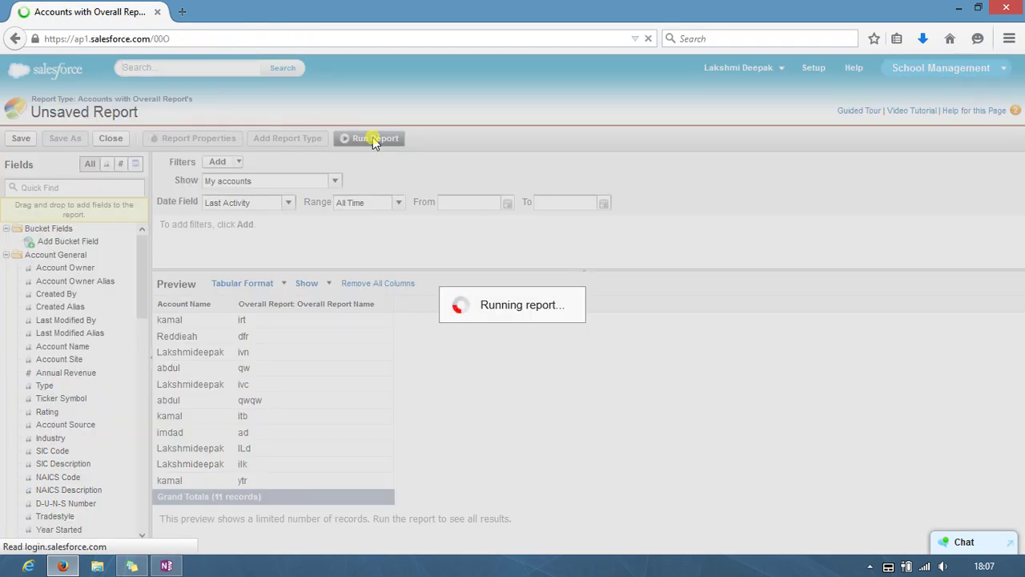
scroll(144, 407, down, 2)
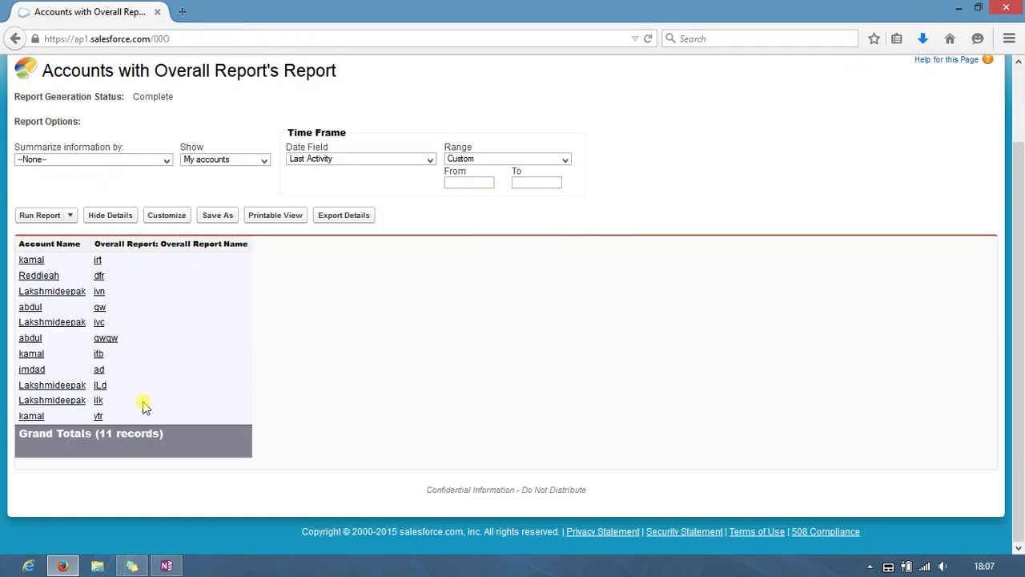
click(113, 217)
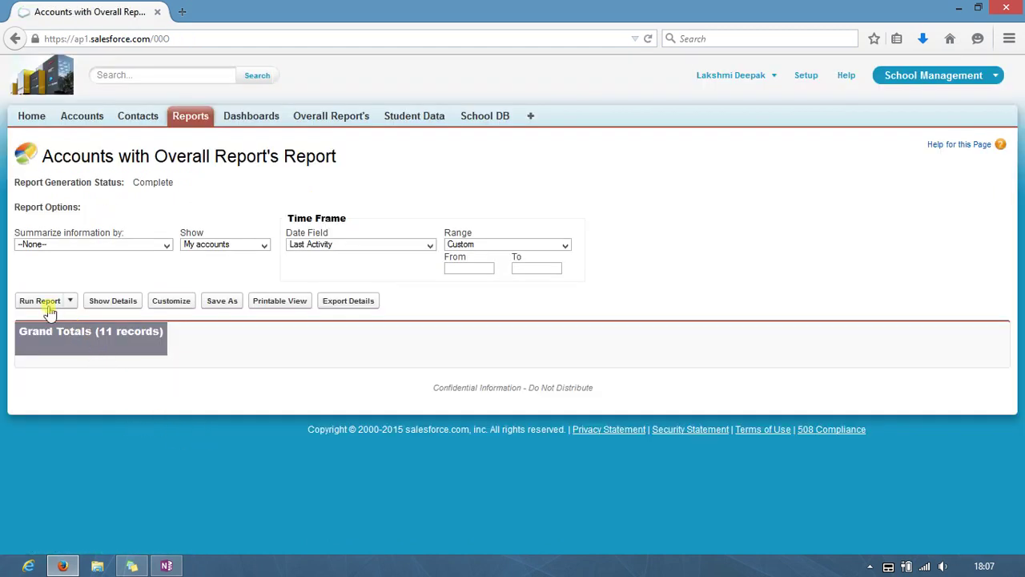
- Save the report as 'tabular one' in My Personal Custom Reports
click(223, 301)
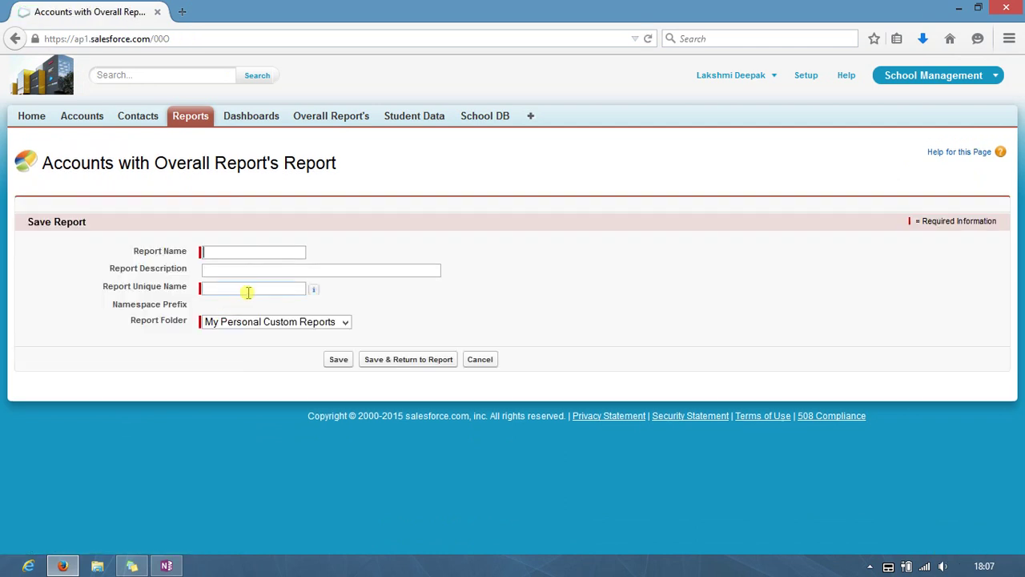
click(251, 250)
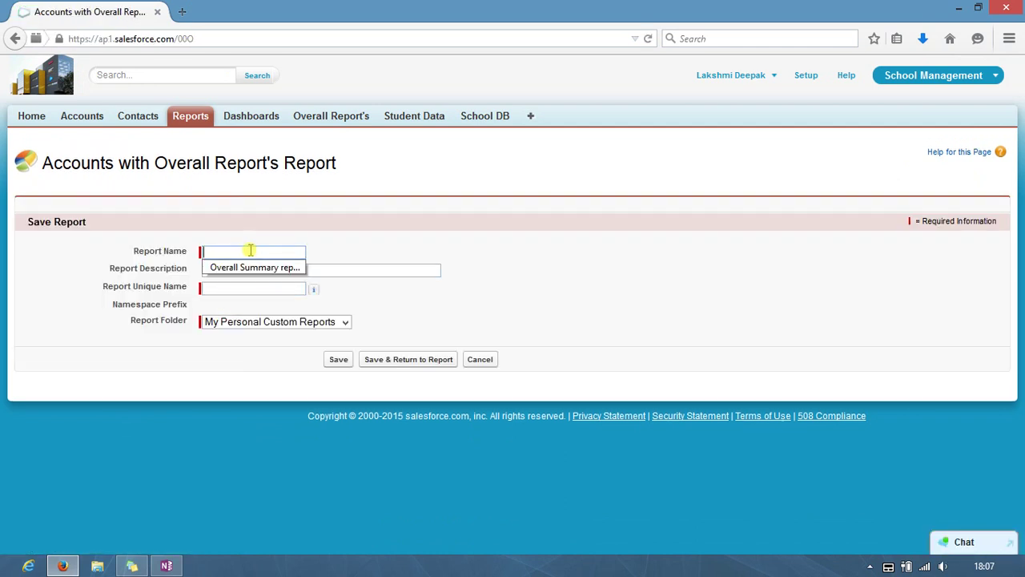
text(tabular one)
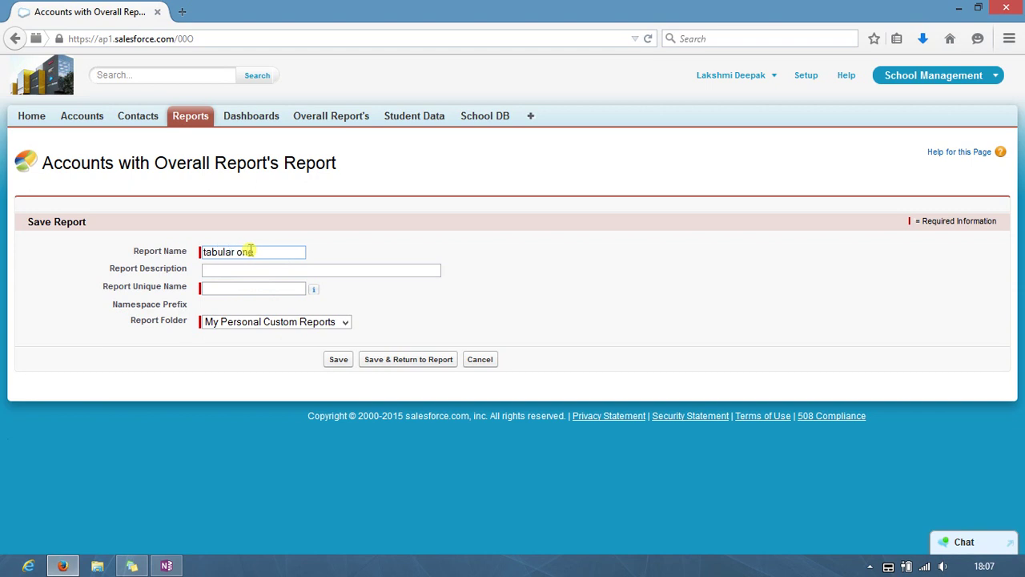
key(Tab)
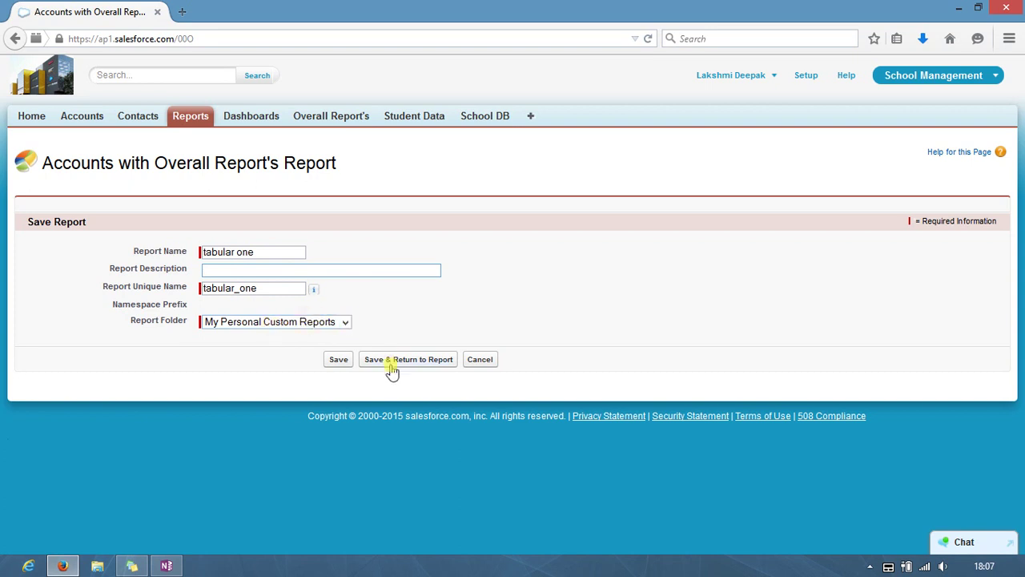
click(339, 360)
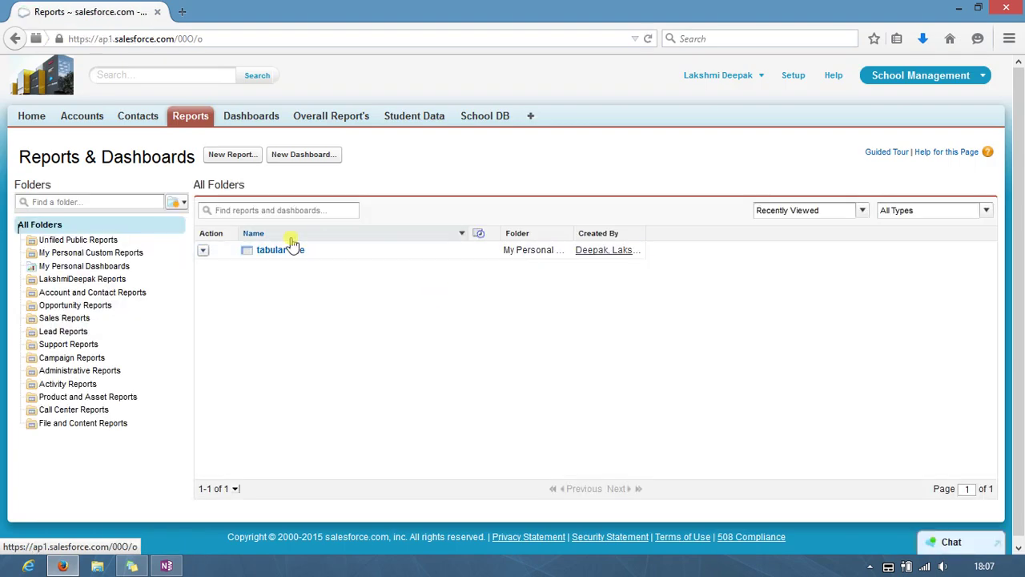
- Create another report from Accounts & Contacts > Accounts with Overall Report's
click(247, 164)
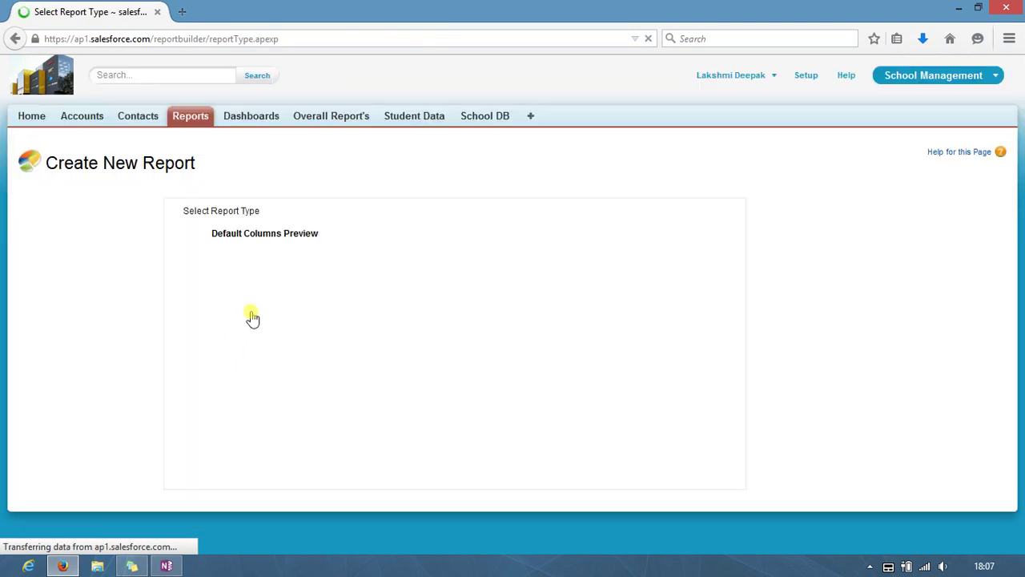
click(190, 278)
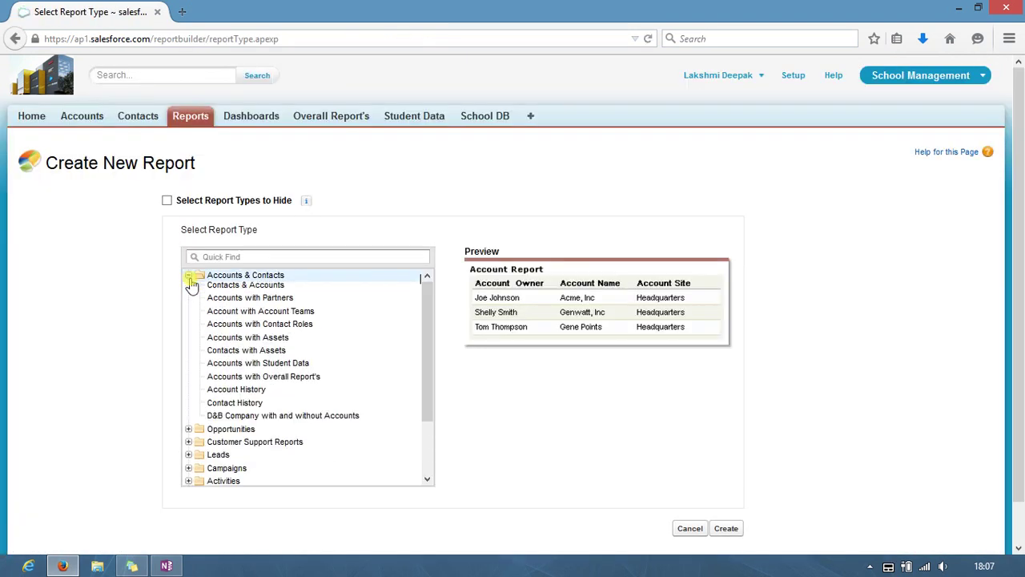
click(270, 394)
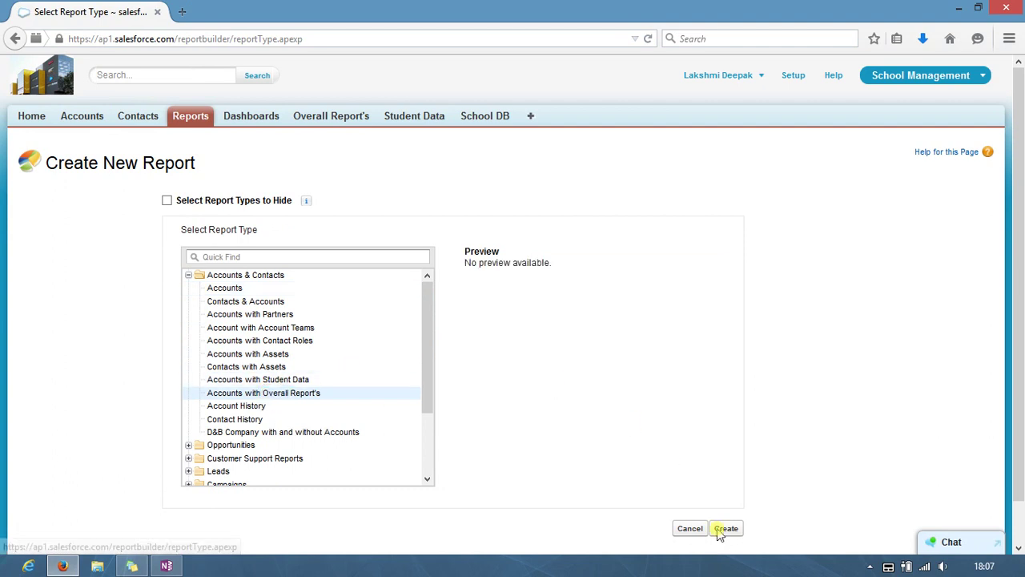
click(721, 530)
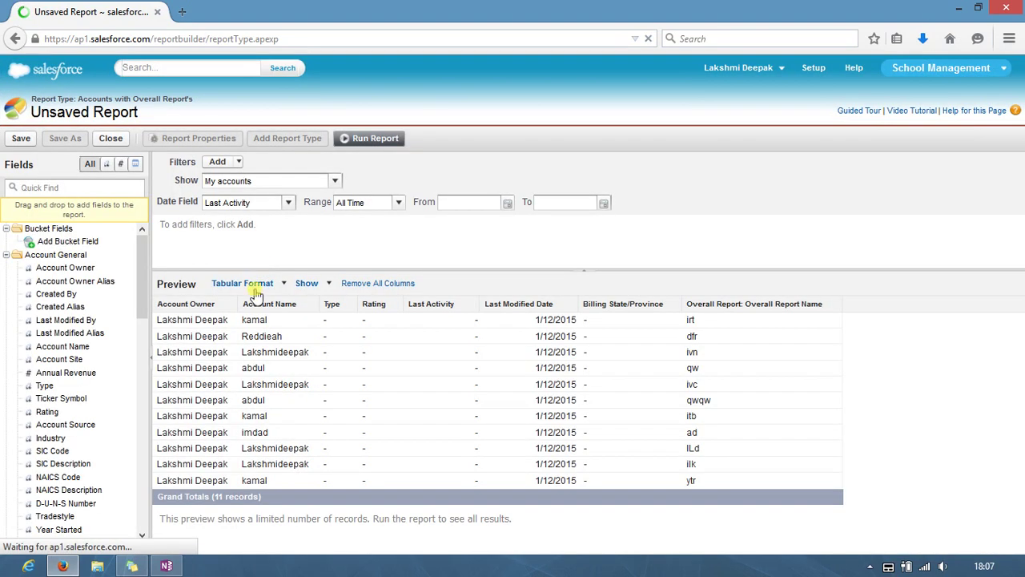
- Remove Account Owner, Type, Rating, Last Activity and Last Modified Date columns from the preview
click(197, 306)
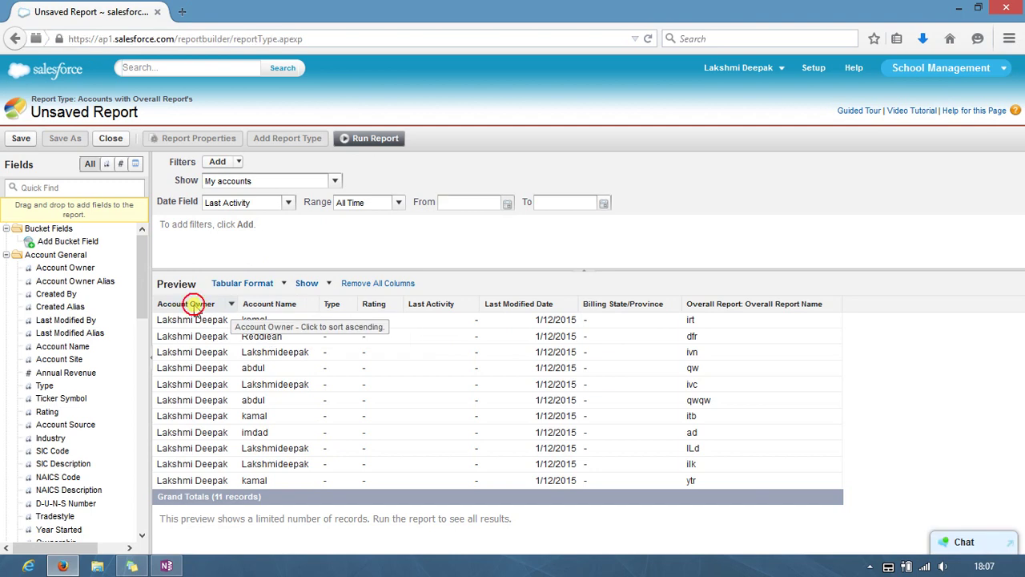
drag(197, 306, 72, 297)
drag(248, 304, 104, 304)
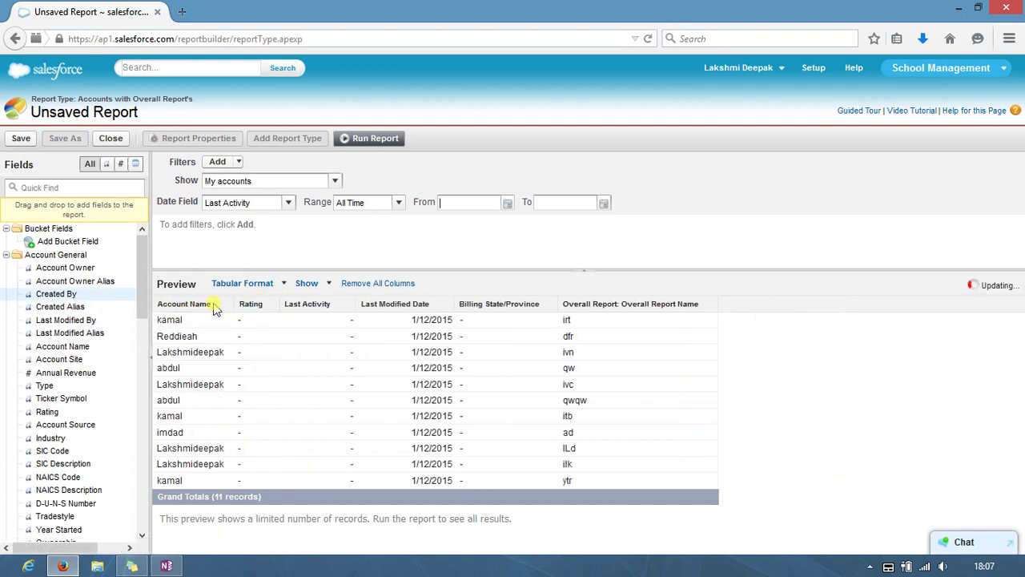
drag(251, 304, 80, 319)
drag(265, 304, 73, 298)
mouse_move(270, 305)
mouse_down()
mouse_move(72, 308)
mouse_move(66, 298)
mouse_up()
- Switch the report to Summary format and group it by the State field
click(249, 282)
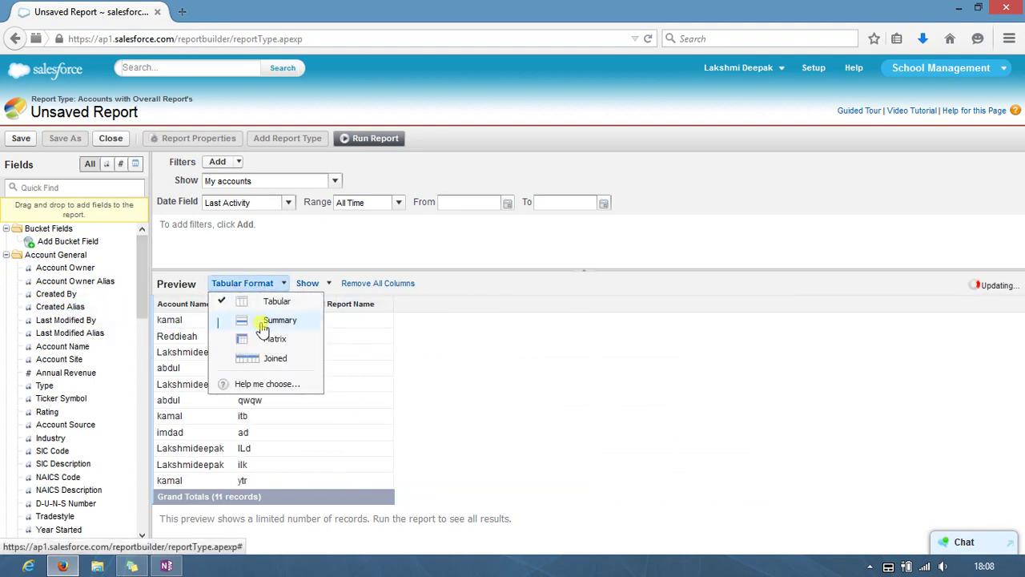
click(265, 322)
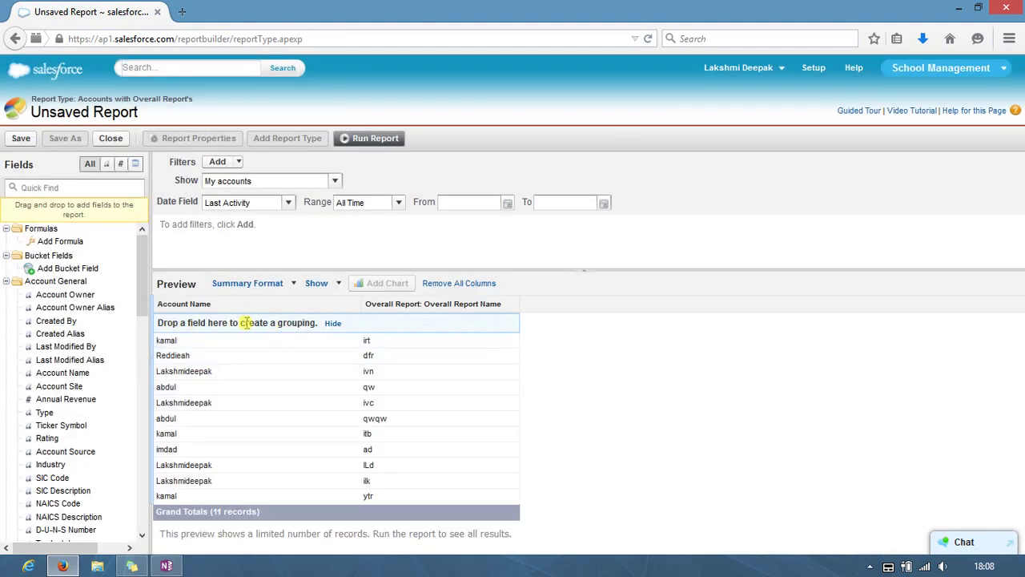
scroll(69, 320, down, 4)
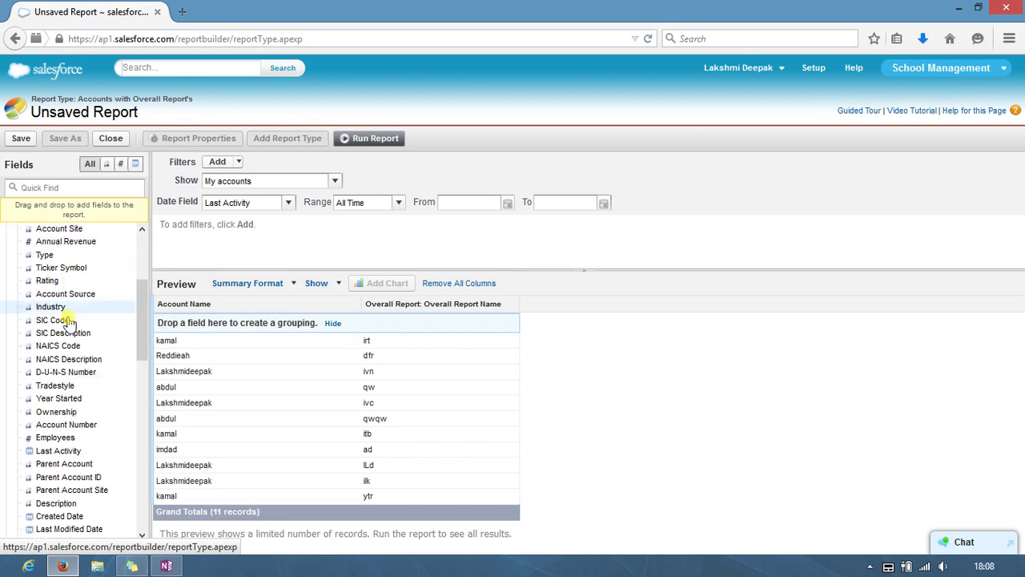
click(60, 187)
text(s)
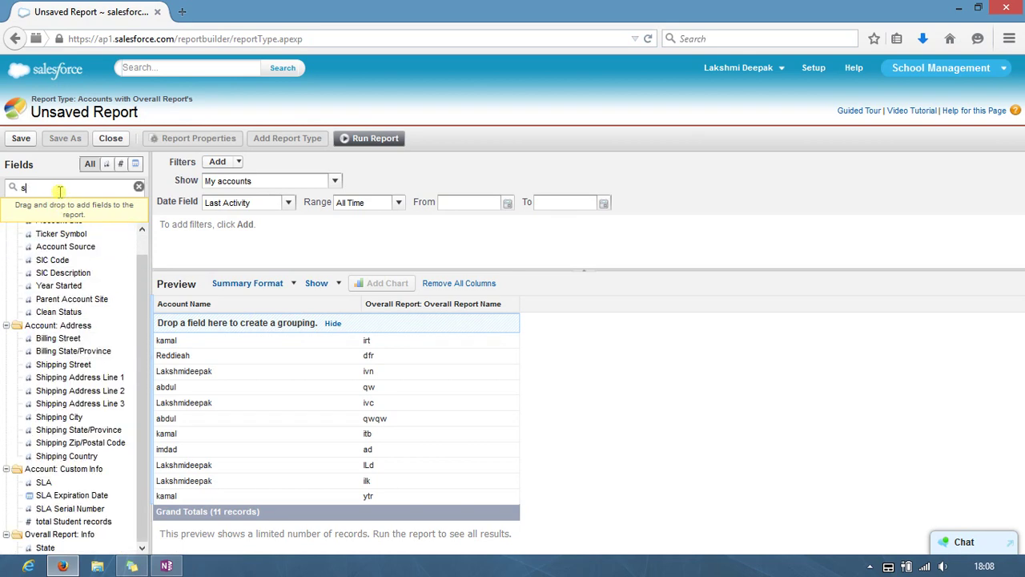
text(t)
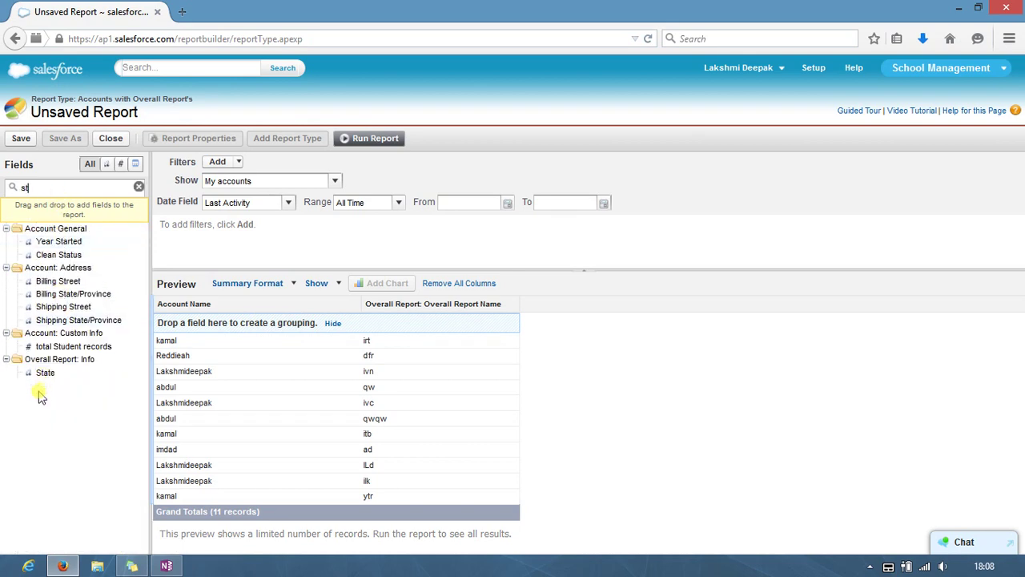
drag(45, 382, 193, 322)
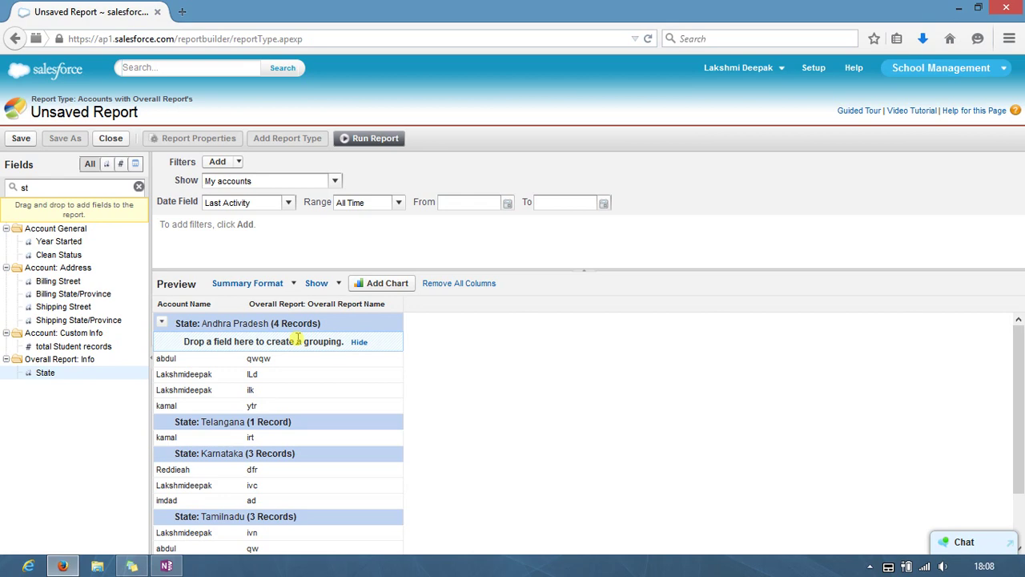
- Run the State-grouped summary report and look over its results
click(369, 140)
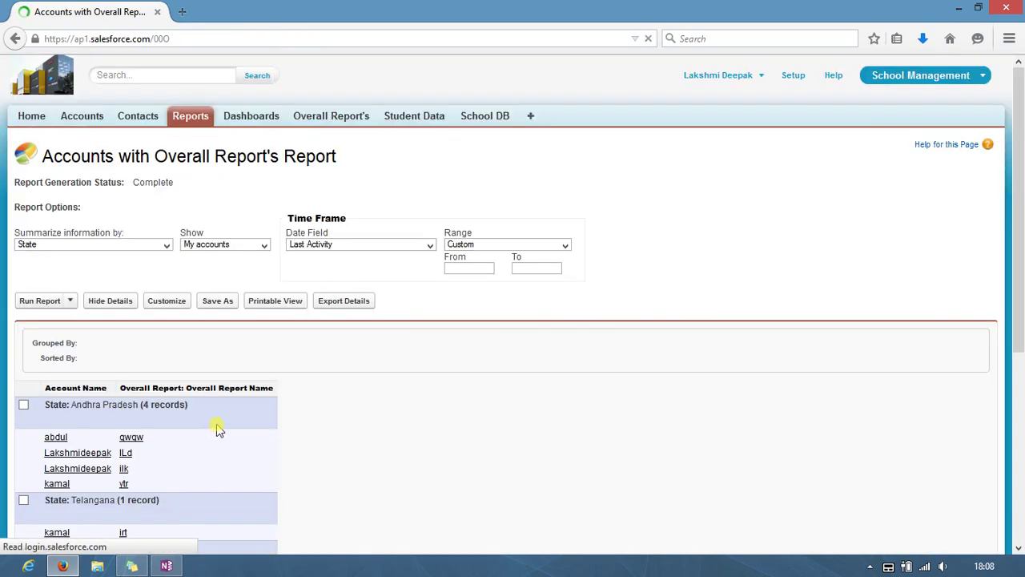
scroll(228, 409, down, 5)
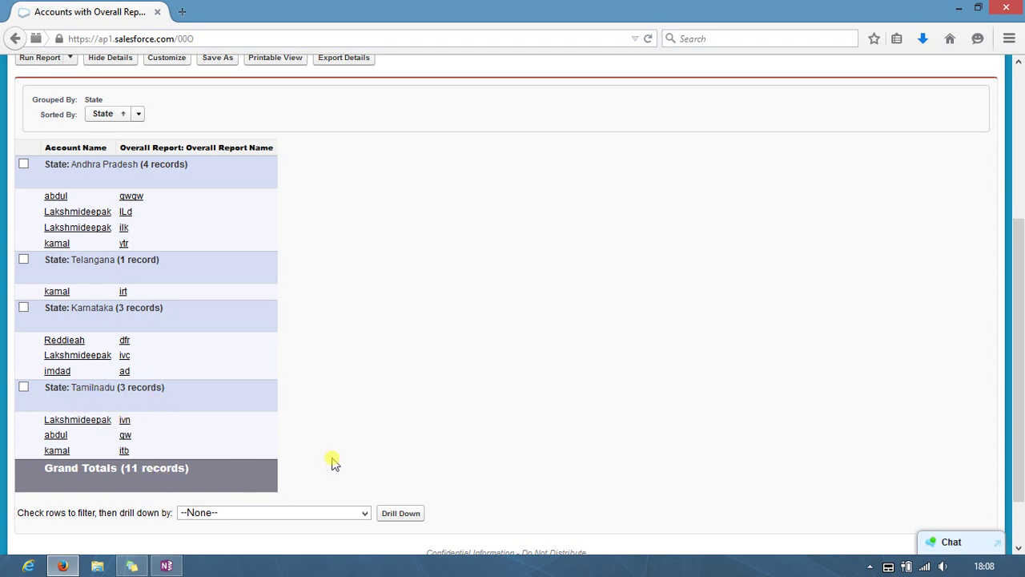
click(365, 513)
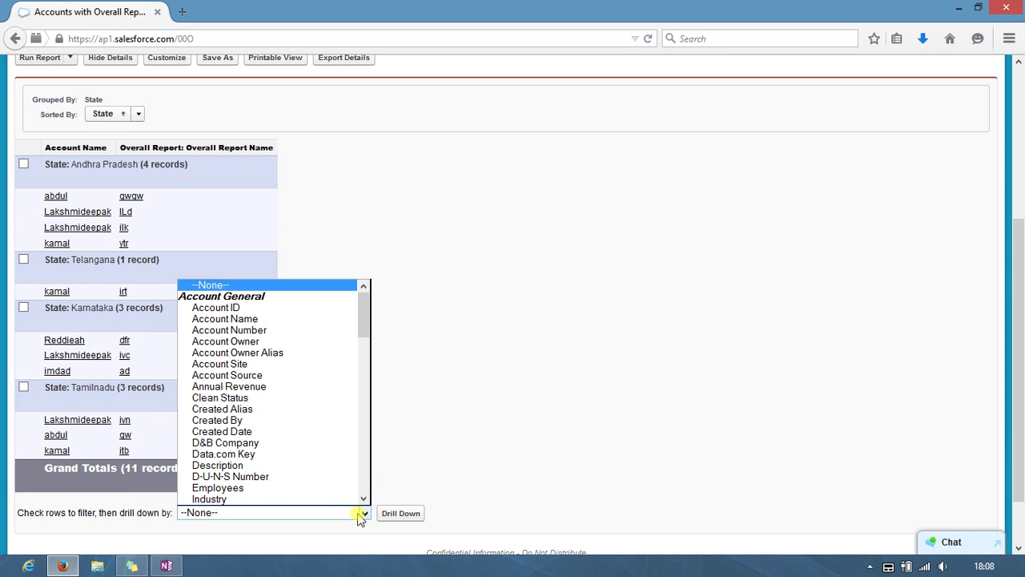
click(363, 517)
scroll(373, 362, up, 5)
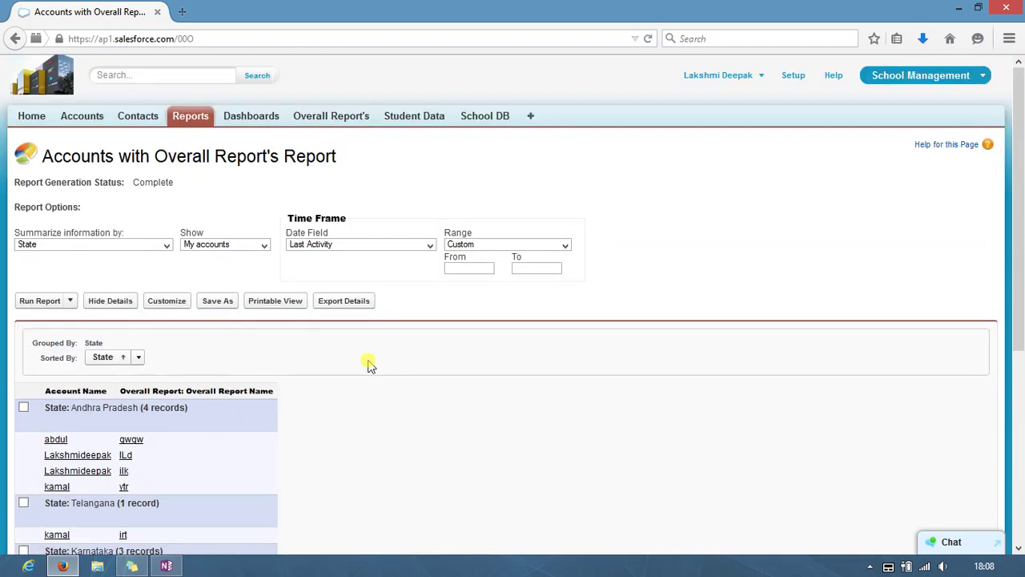
- Save the report as 'summary one' in My Personal Custom Reports
click(222, 307)
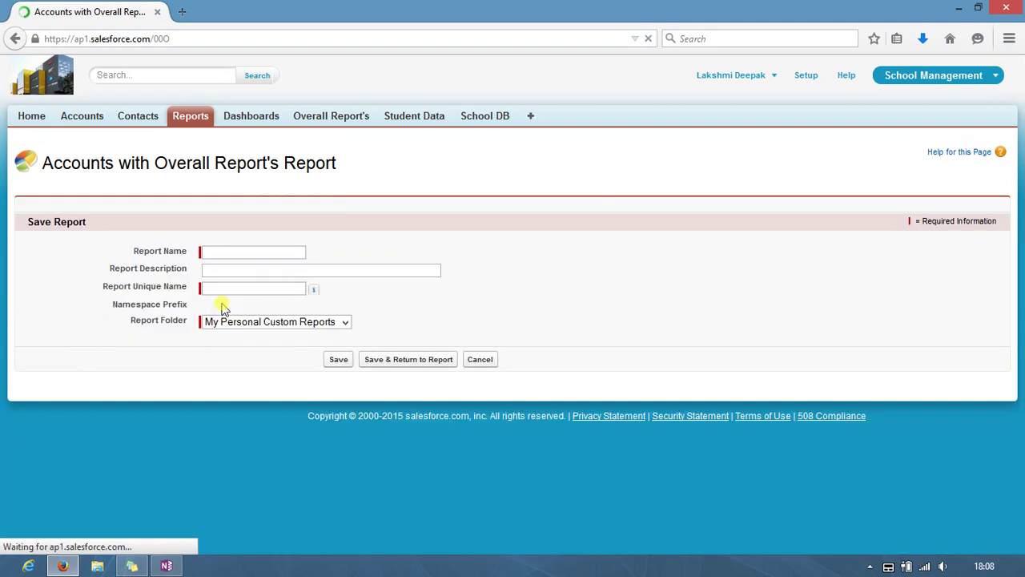
click(239, 253)
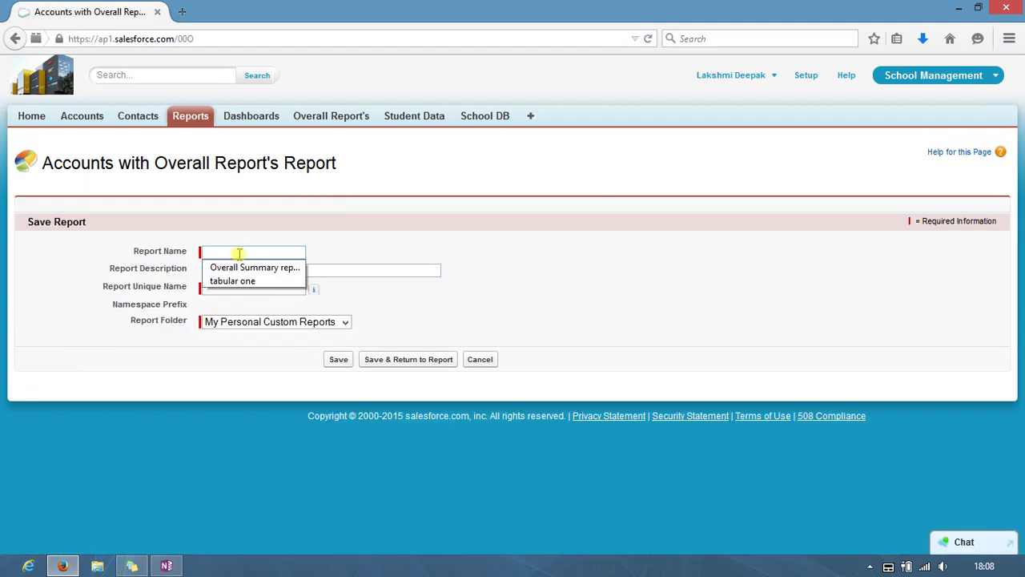
text(summary)
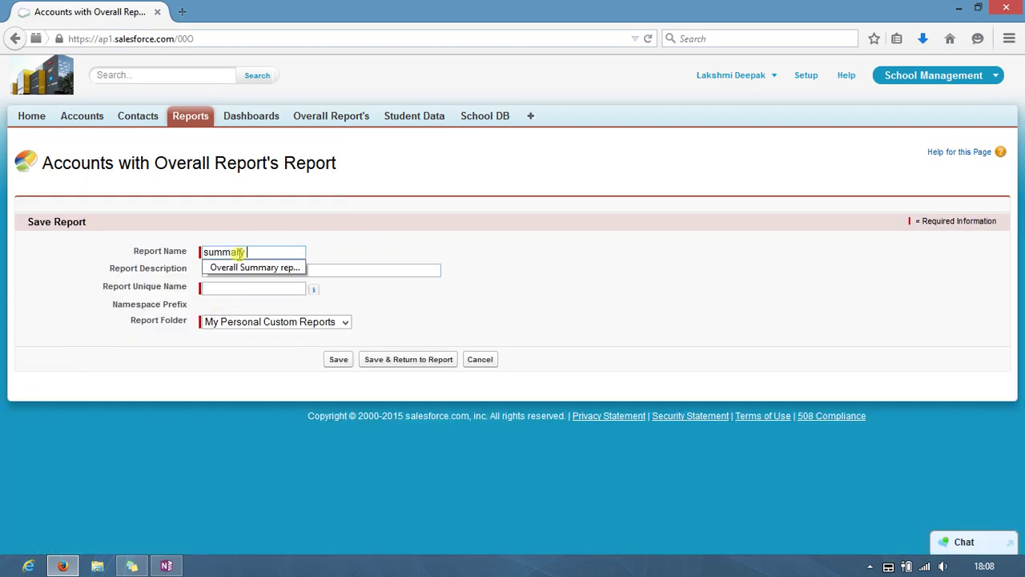
text(ne)
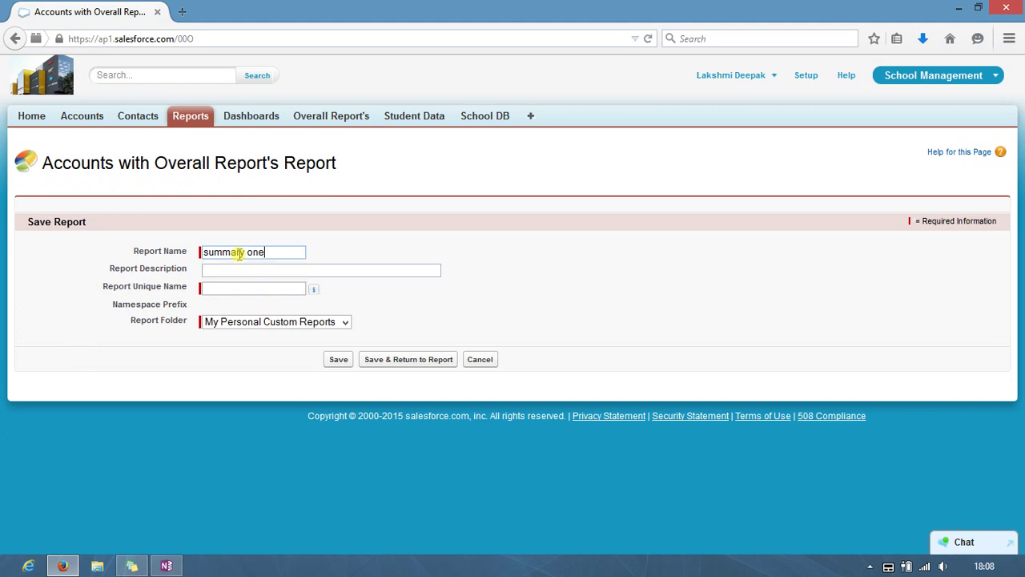
key(Tab)
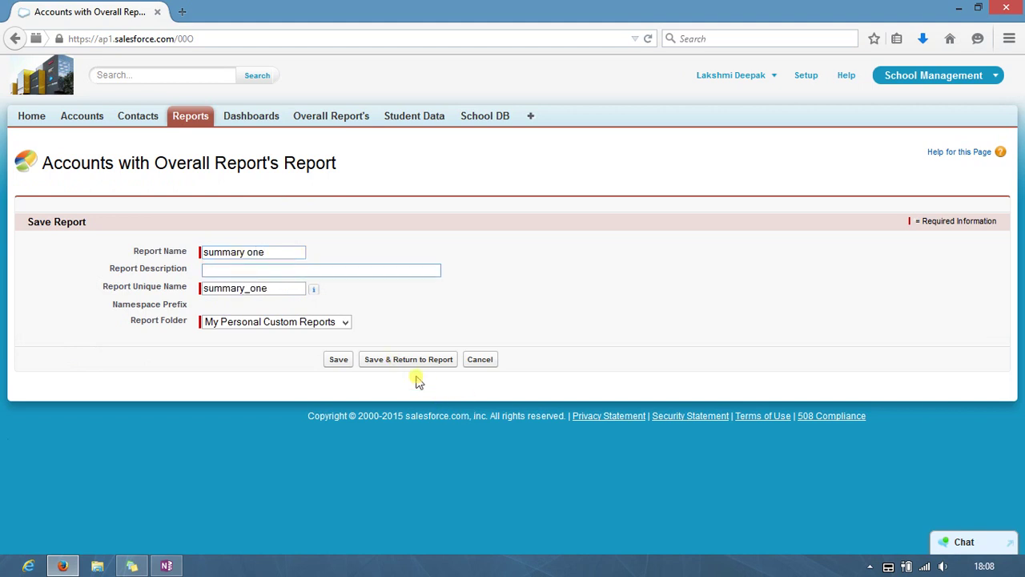
click(345, 361)
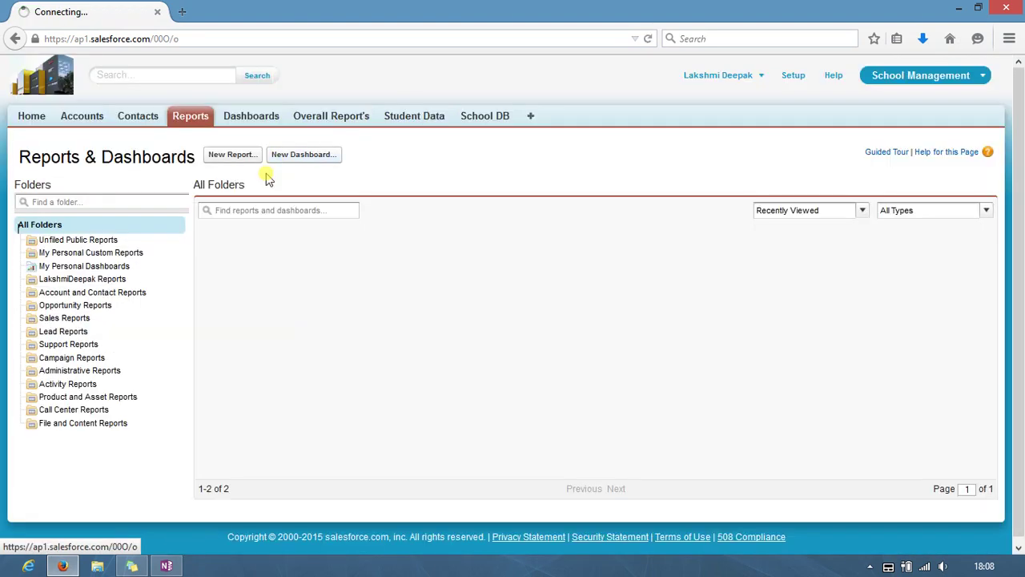
- Create a new report from the Accounts with Overall Report's type under Accounts & Contacts
click(240, 160)
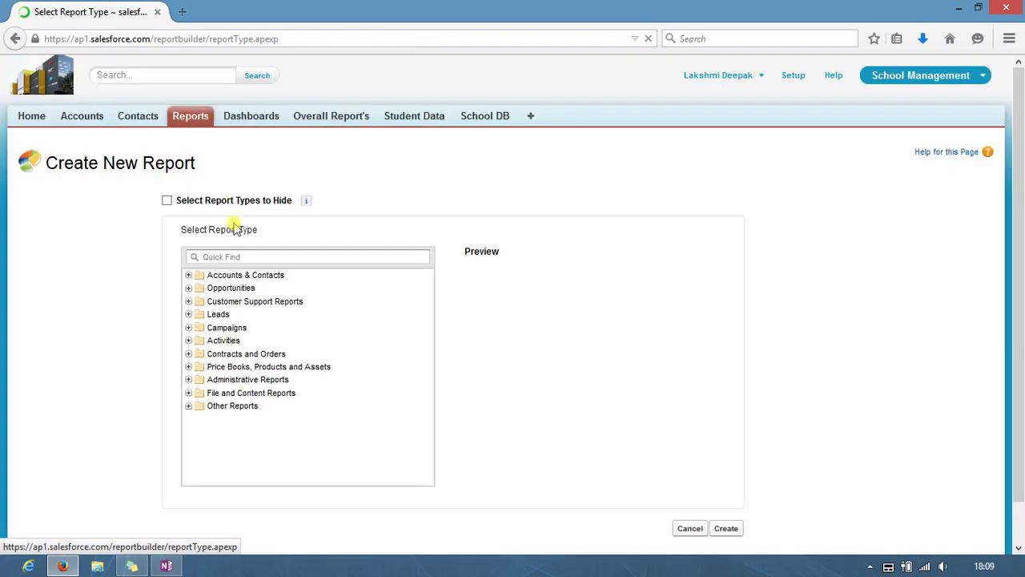
click(189, 277)
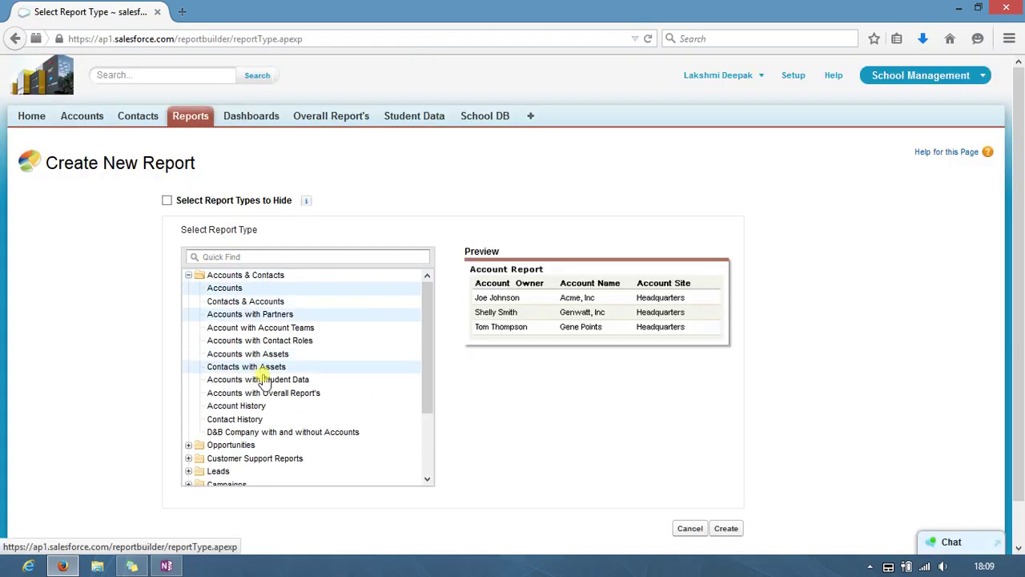
click(272, 398)
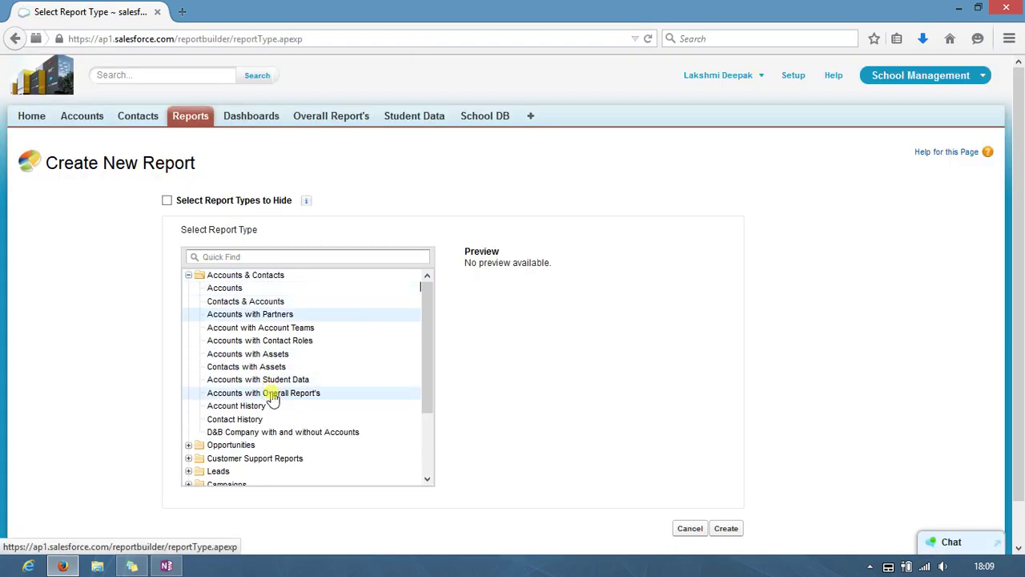
click(730, 532)
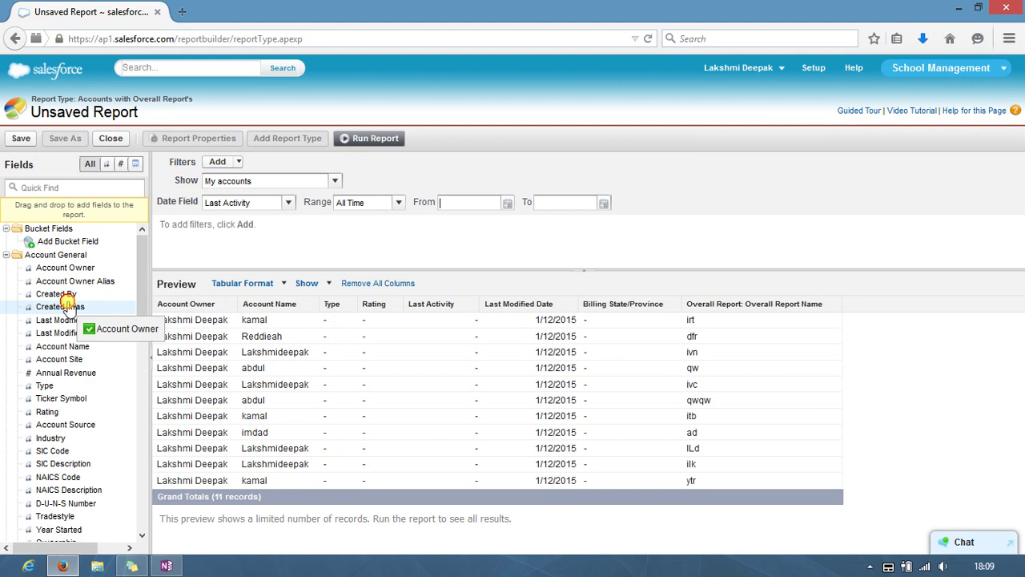
- Remove the Account Owner, Type, Rating, Last Activity, Last Modified Date and Billing State columns
drag(68, 312, 69, 312)
drag(250, 304, 72, 298)
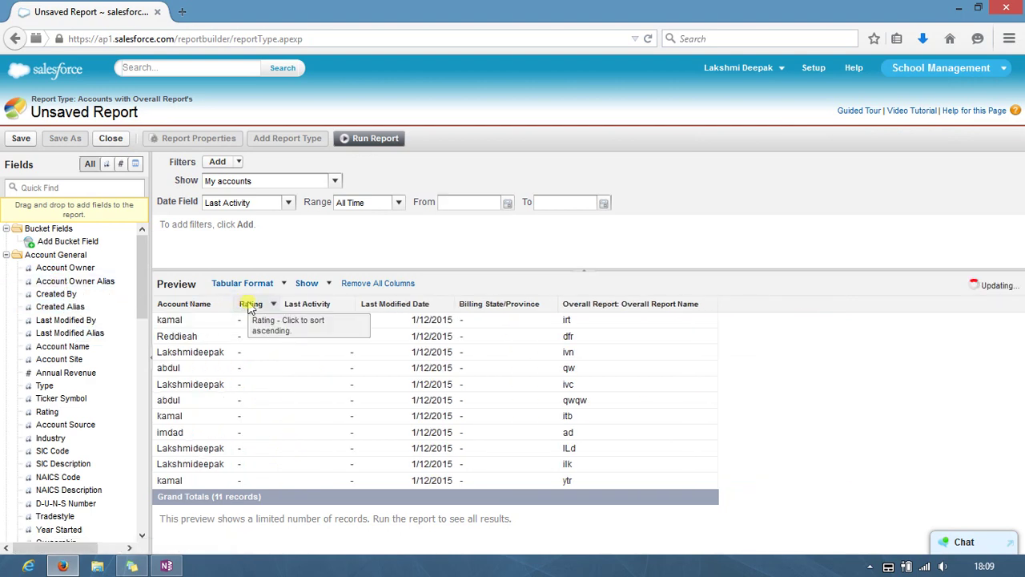
drag(250, 305, 76, 318)
drag(263, 305, 72, 319)
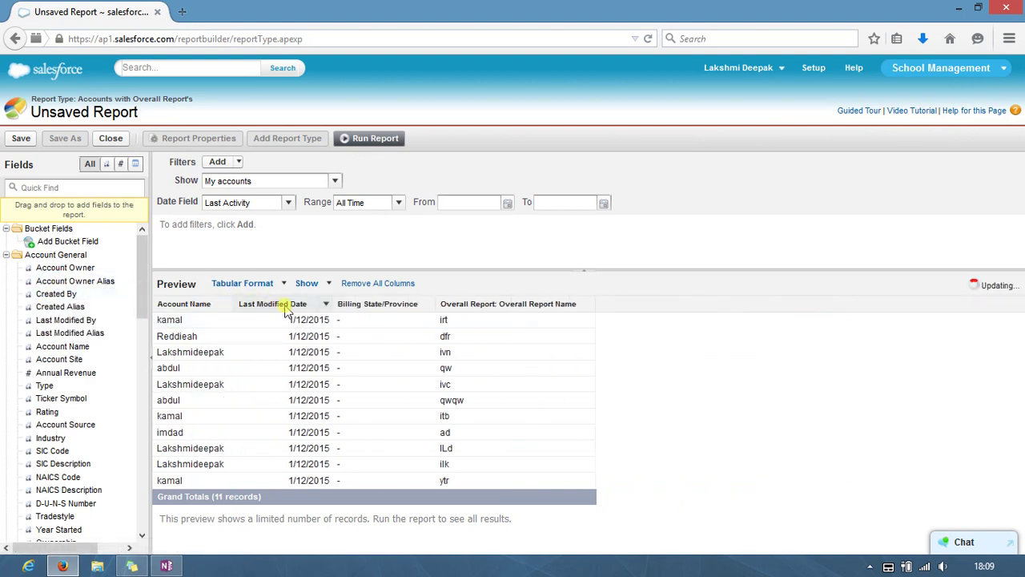
drag(284, 307, 46, 339)
drag(272, 305, 32, 304)
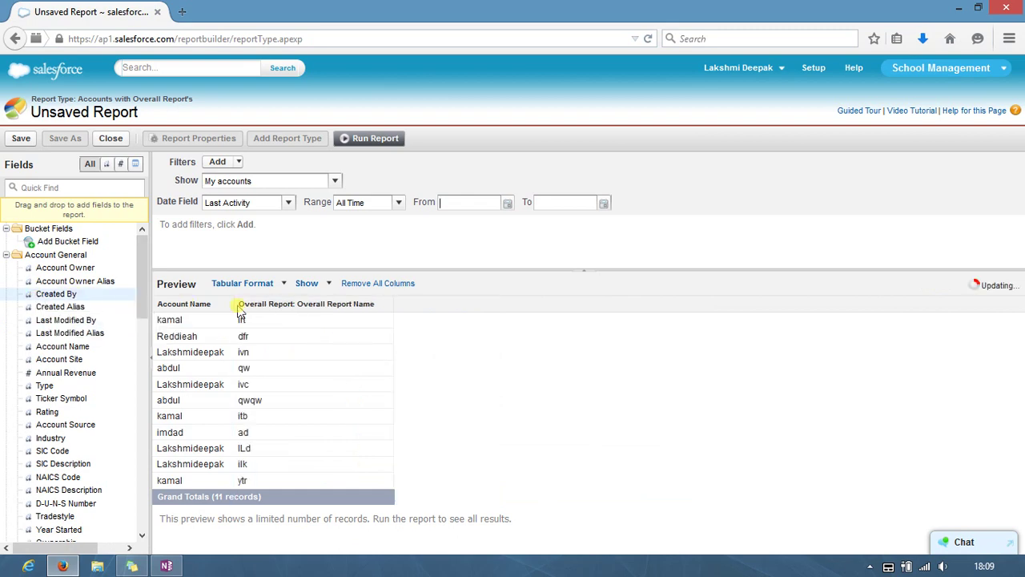
- Switch to Matrix format, group rows by State and columns by Account Owner, and run it
click(282, 282)
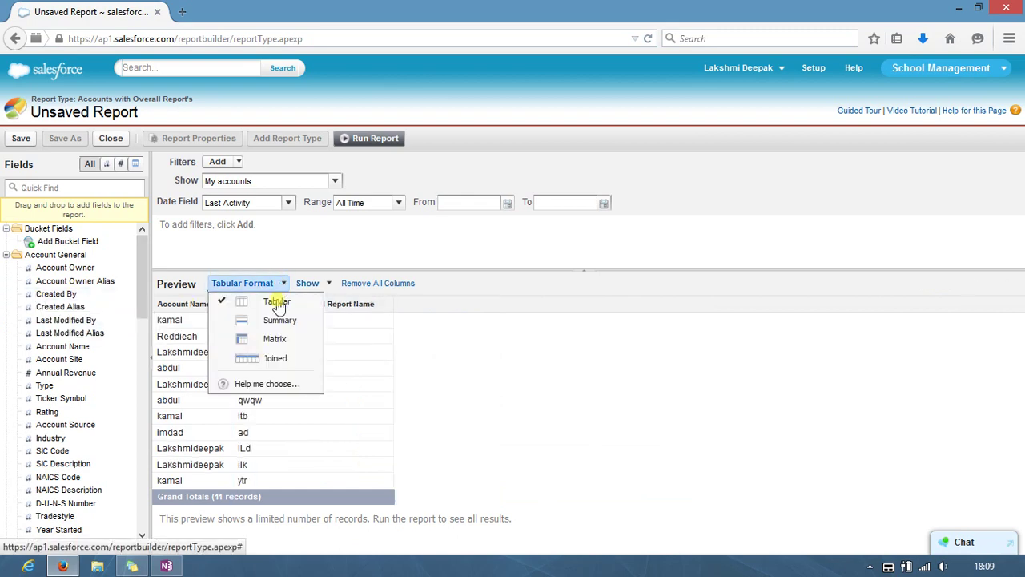
click(274, 339)
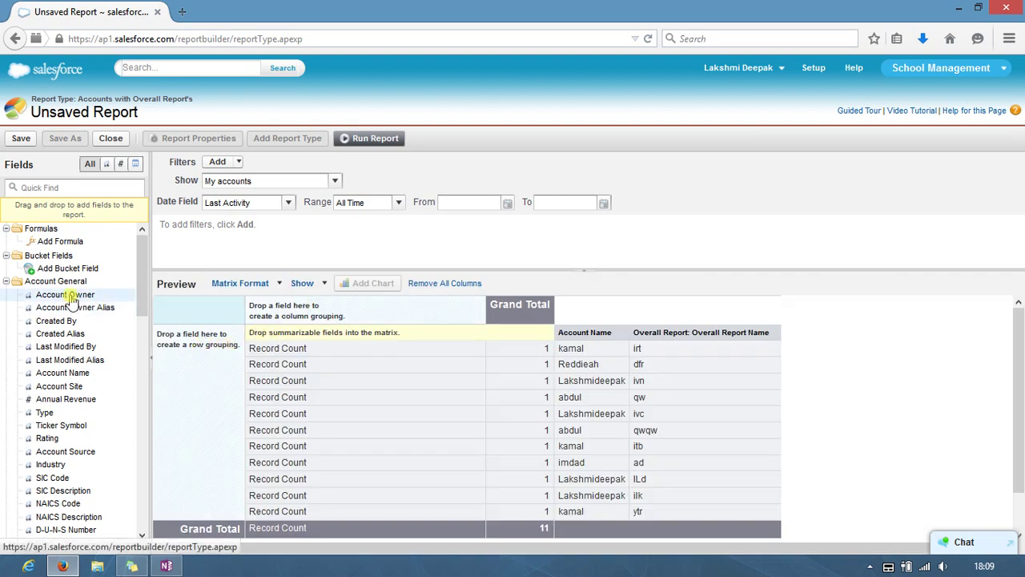
click(45, 188)
text(s)
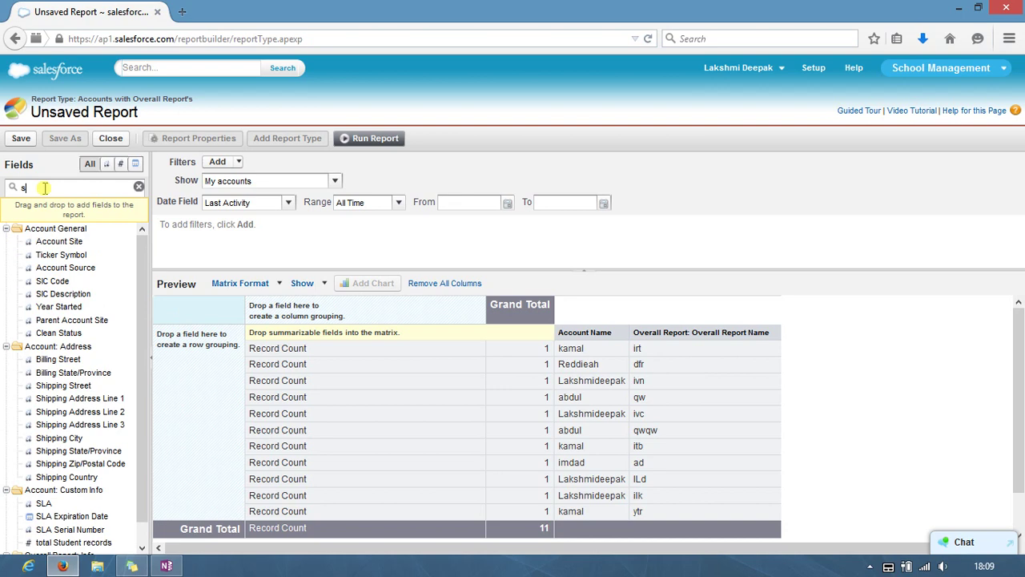
text(t)
drag(36, 382, 191, 352)
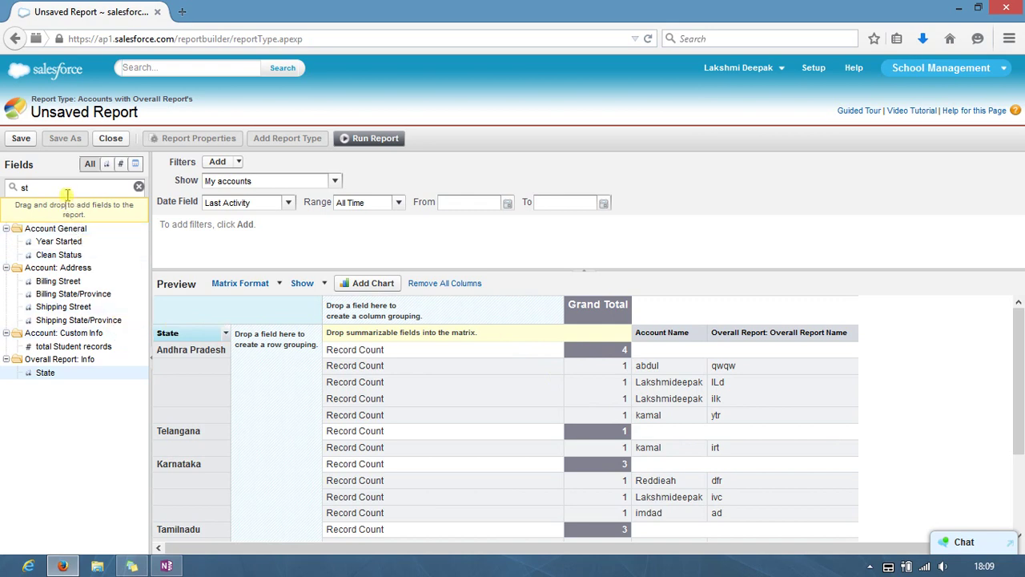
key(BackSpace)
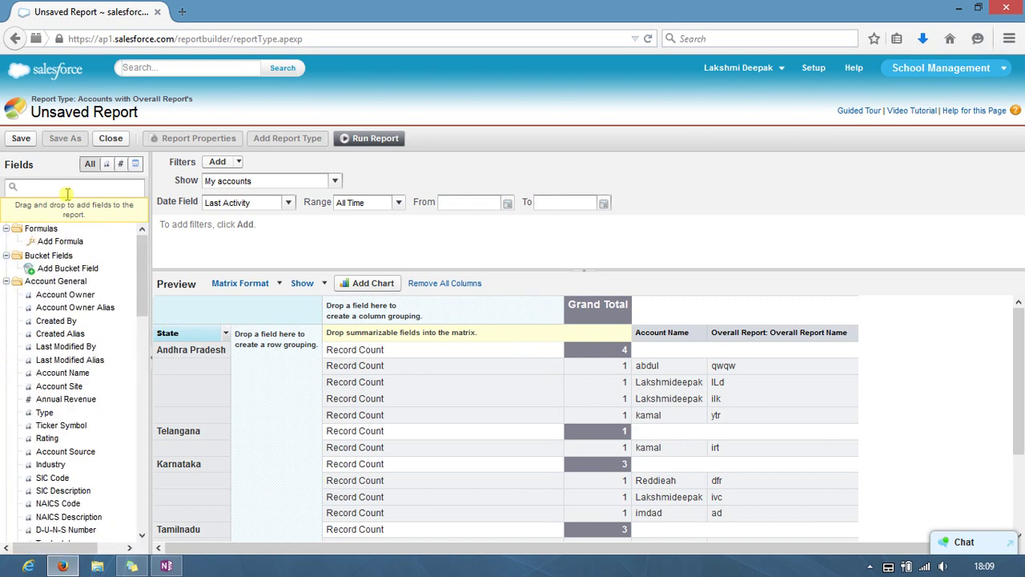
text(o)
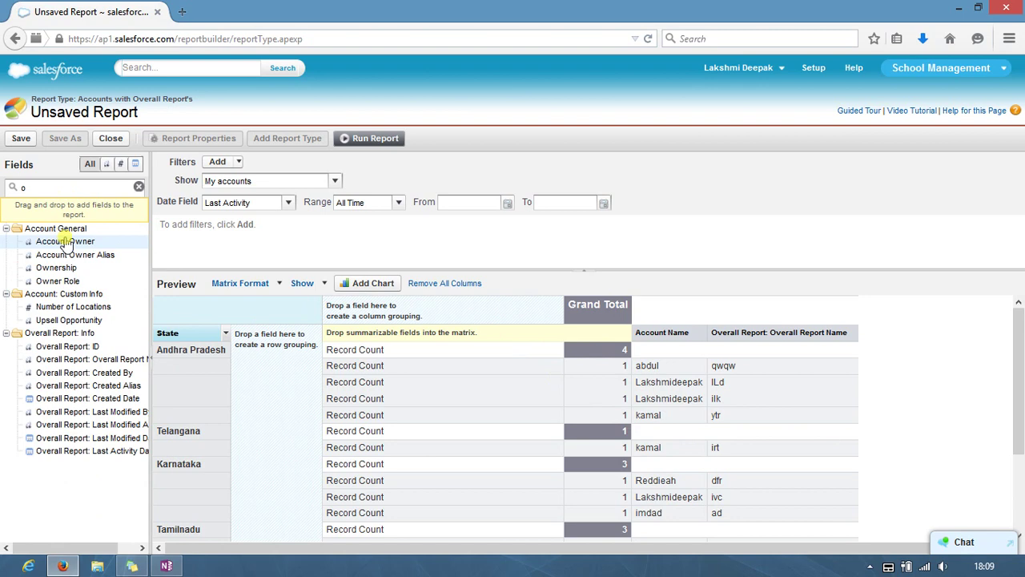
mouse_move(57, 242)
mouse_down()
mouse_move(155, 252)
mouse_move(373, 309)
mouse_up()
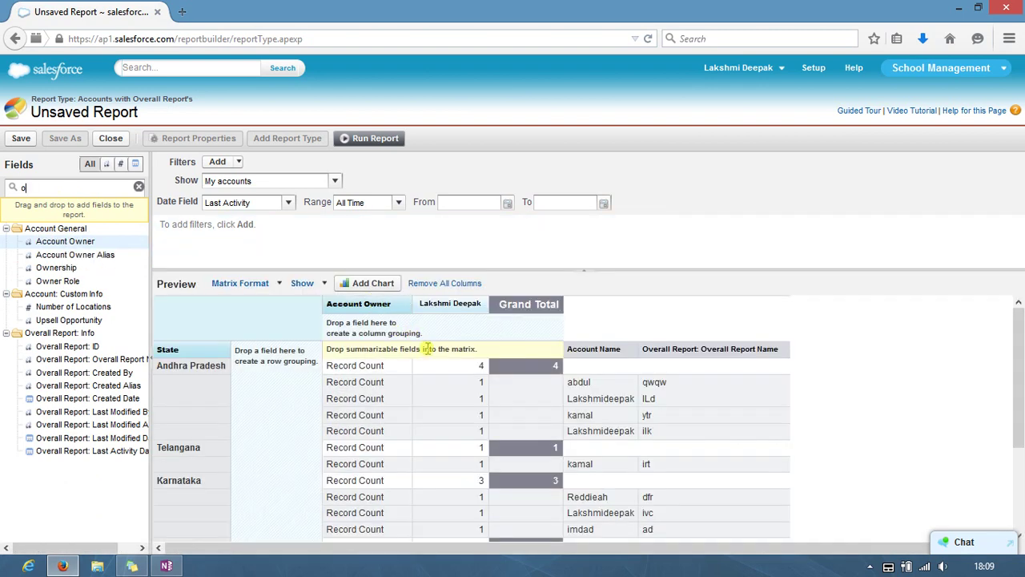
click(364, 138)
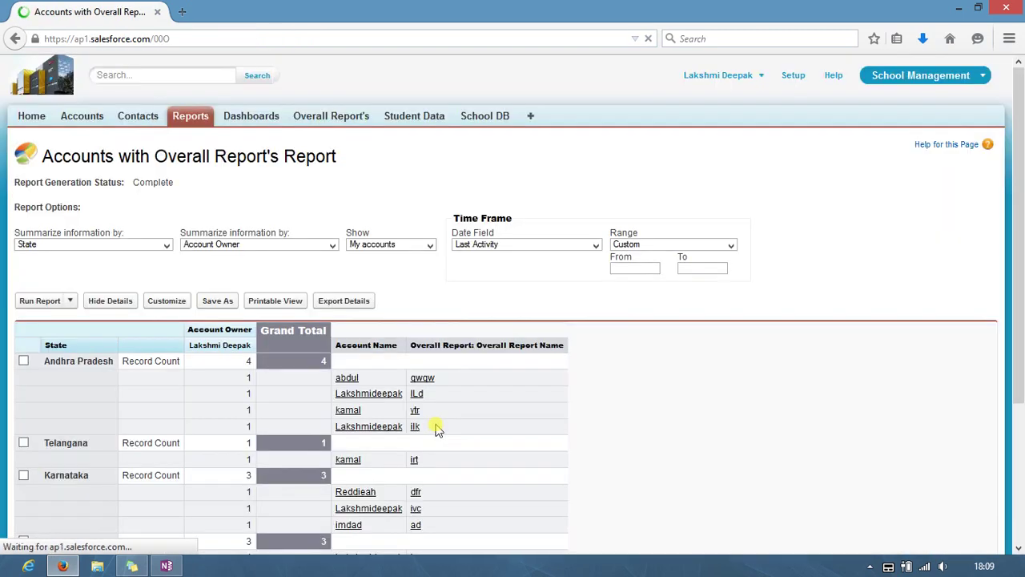
- Save the State-by-Account Owner matrix as 'matrix 1' in My Personal Custom Reports
scroll(437, 429, down, 2)
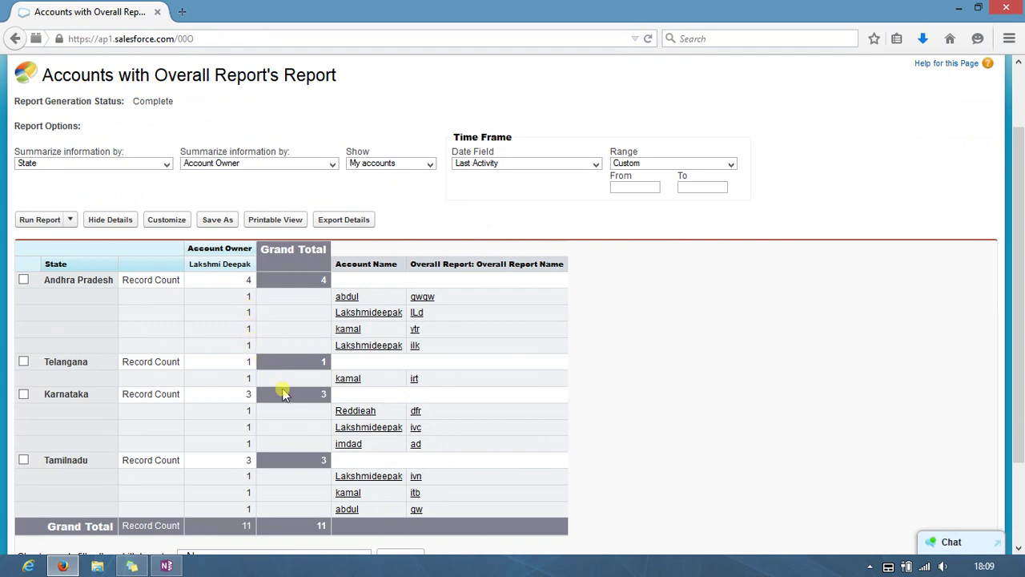
scroll(282, 400, down, 2)
scroll(211, 387, up, 4)
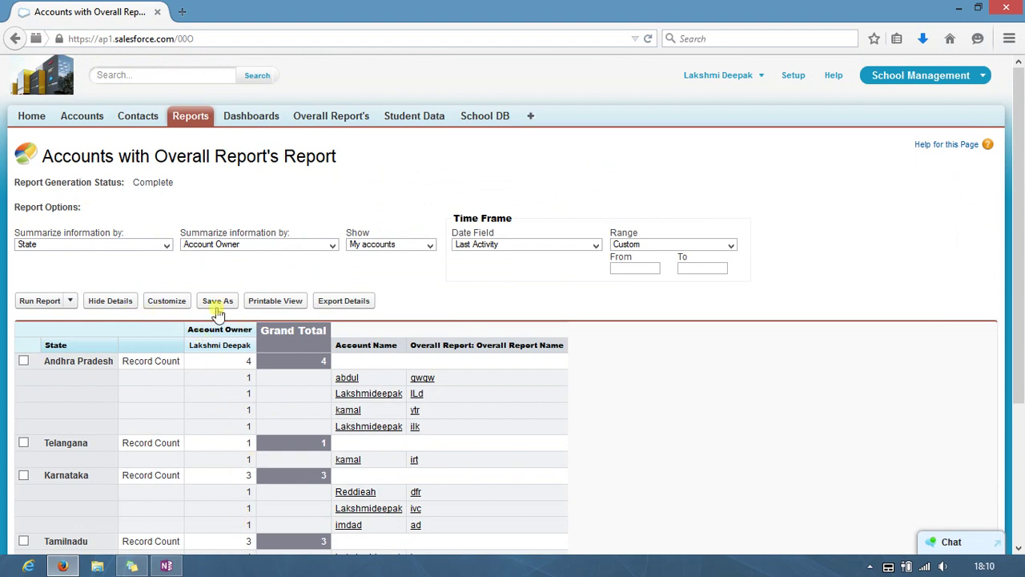
click(232, 305)
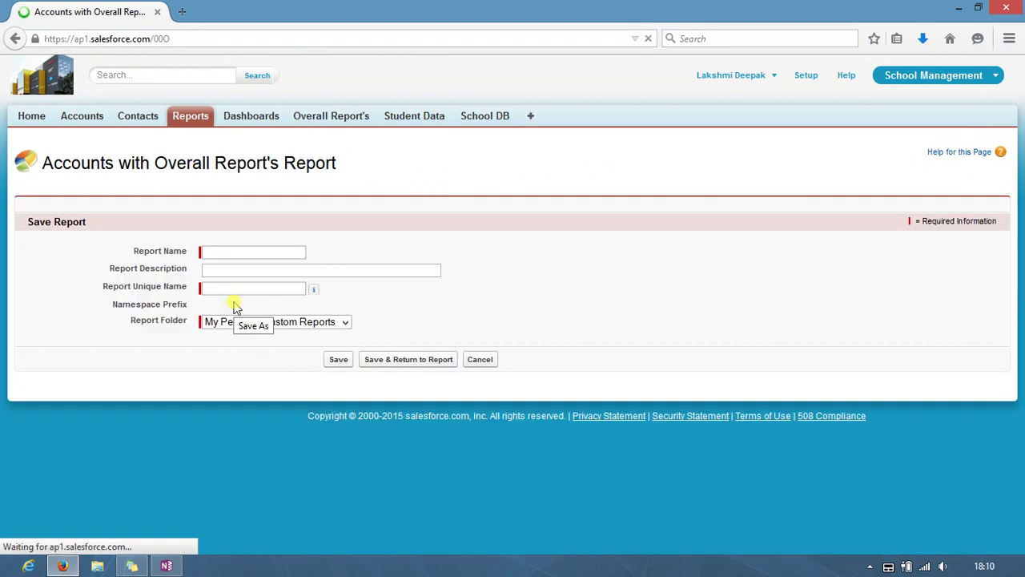
click(229, 253)
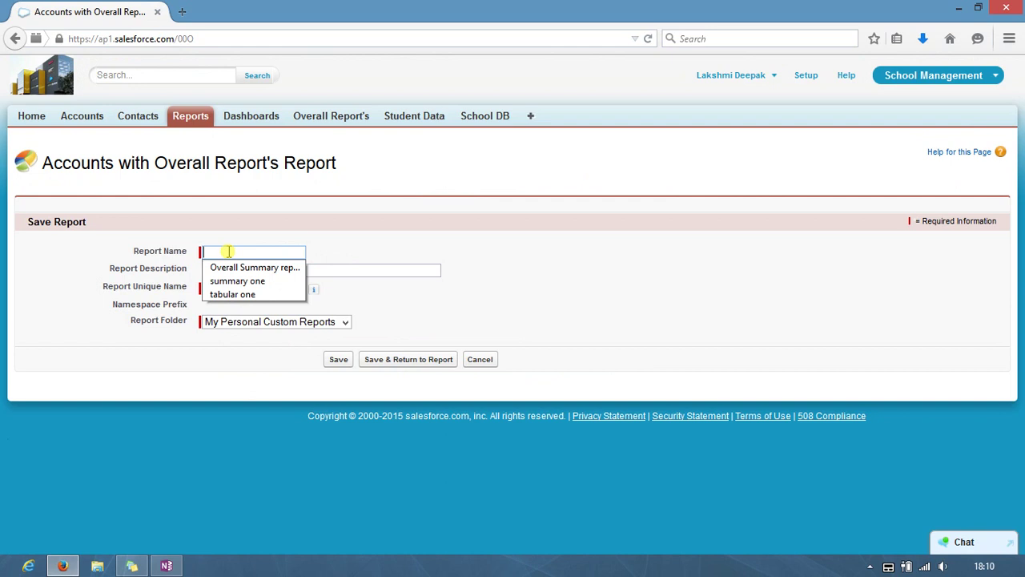
text(martrix 1)
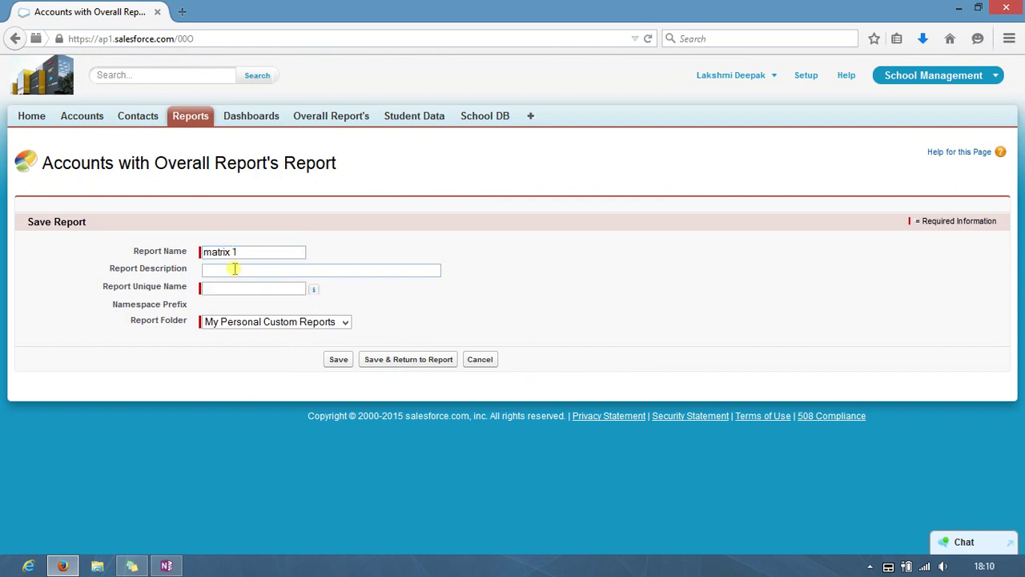
click(234, 269)
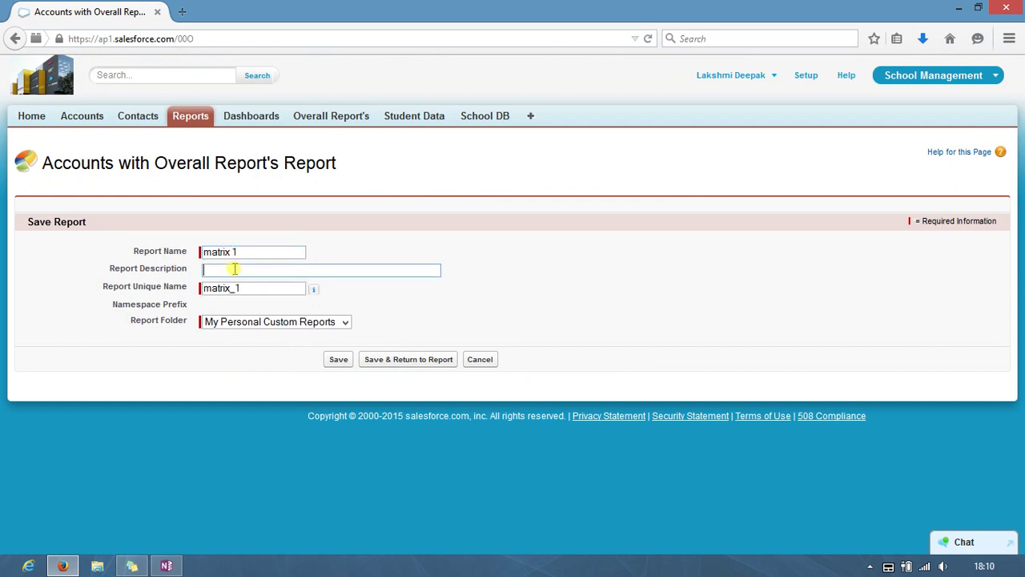
click(336, 362)
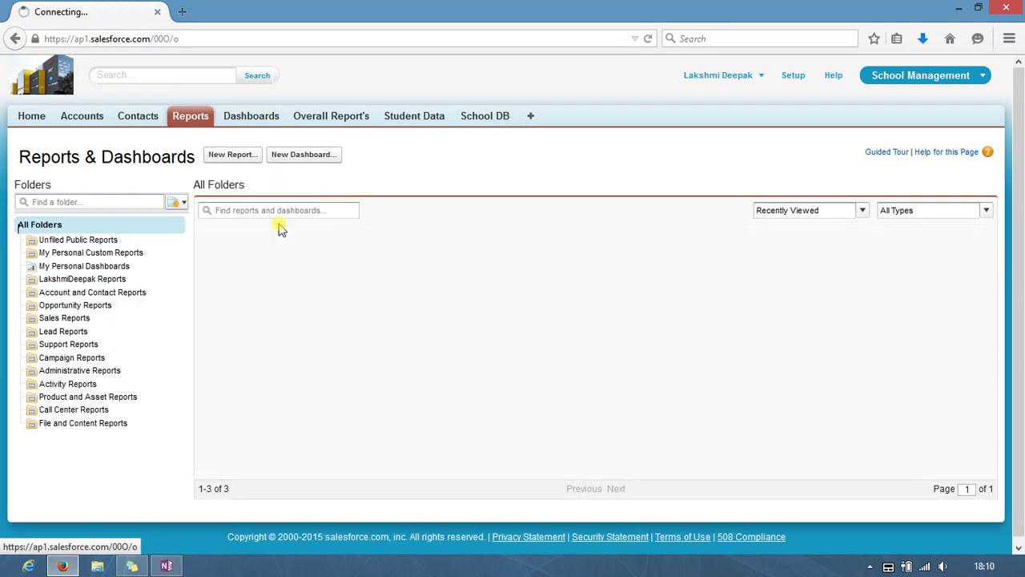
- Create another new report from the Accounts with Overall Report's type
click(226, 156)
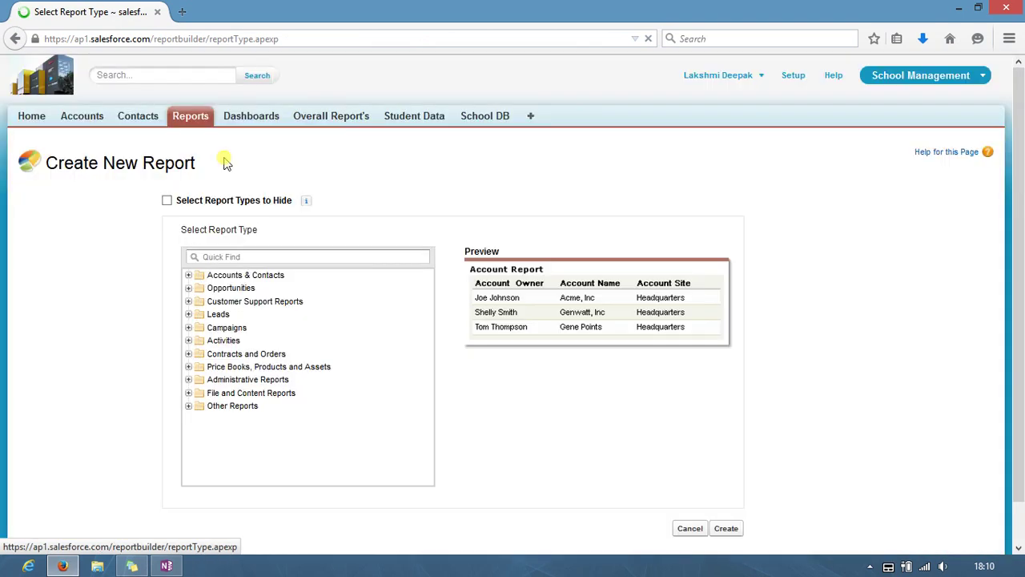
click(188, 275)
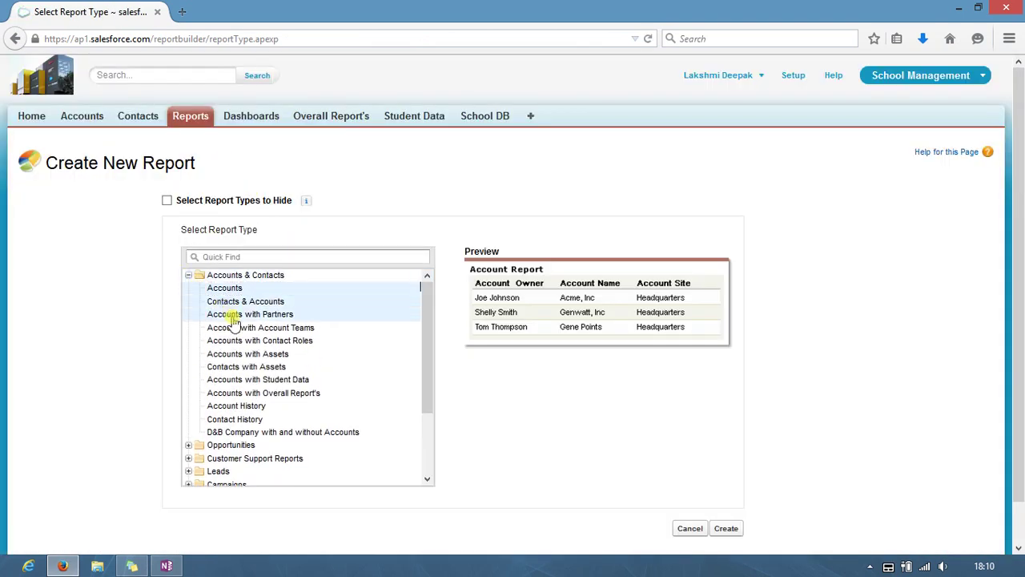
click(240, 394)
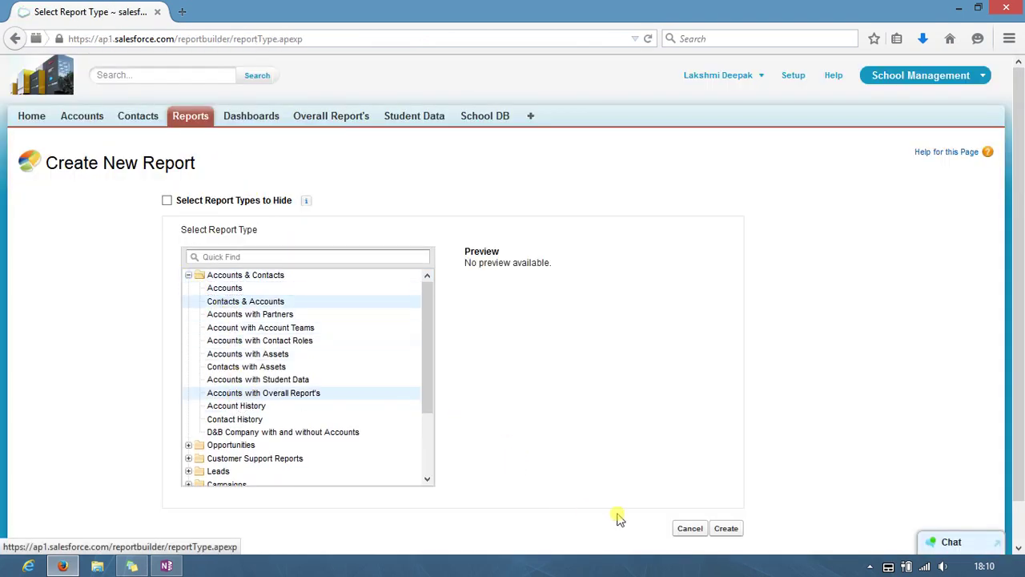
click(727, 528)
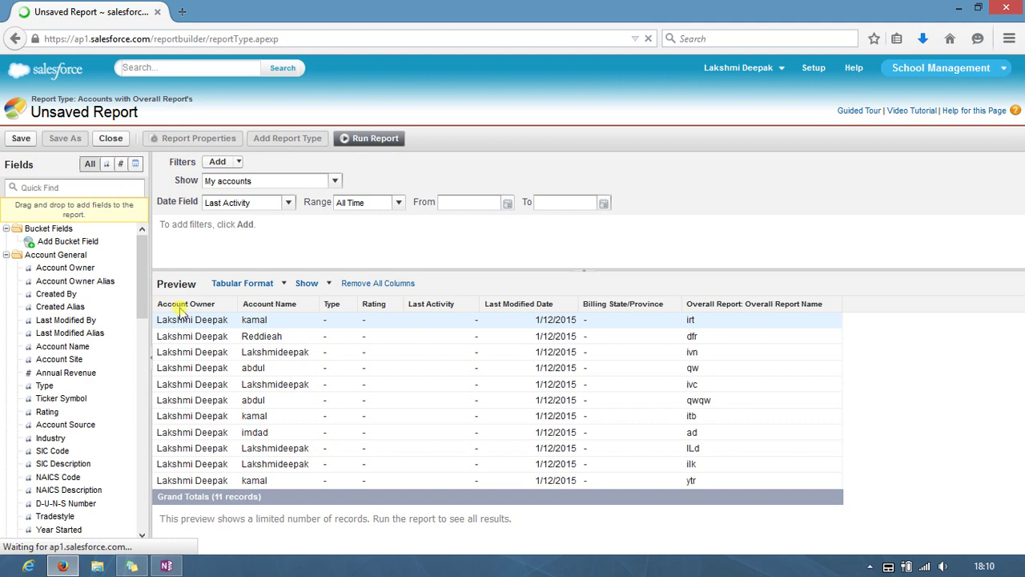
- Trim the columns to Account Name and Overall Report Name and switch to Joined format
drag(192, 304, 56, 311)
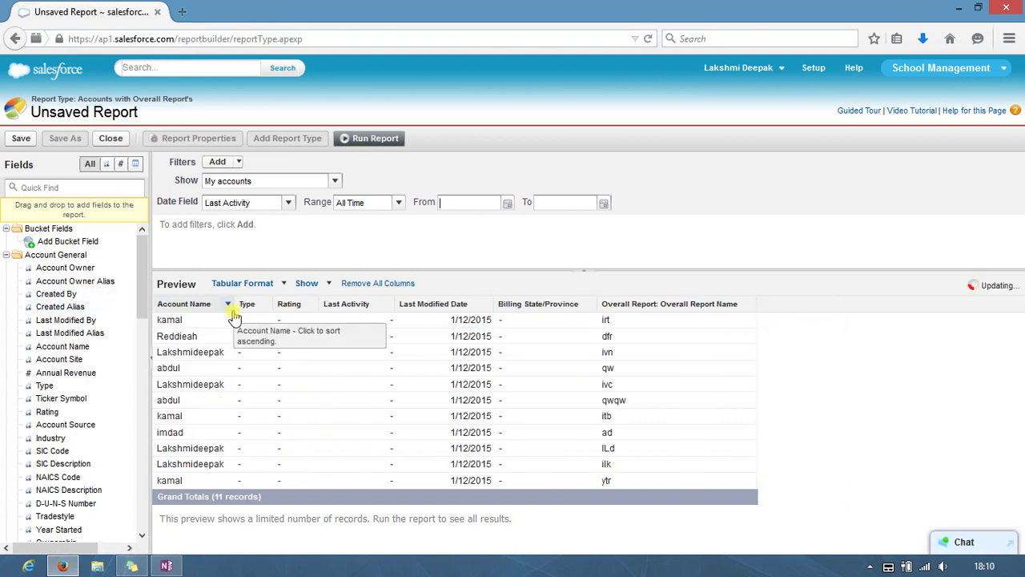
drag(246, 304, 84, 328)
mouse_move(252, 304)
mouse_down()
mouse_move(80, 329)
mouse_move(56, 252)
mouse_up()
mouse_move(272, 304)
mouse_down()
mouse_move(170, 307)
mouse_move(80, 329)
mouse_up()
drag(280, 304, 80, 329)
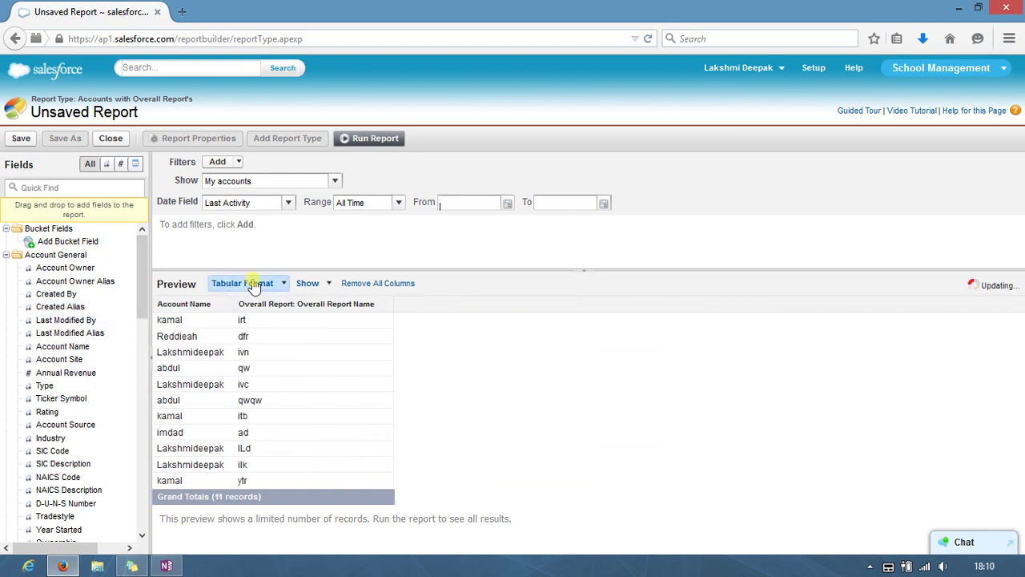
click(253, 283)
click(272, 357)
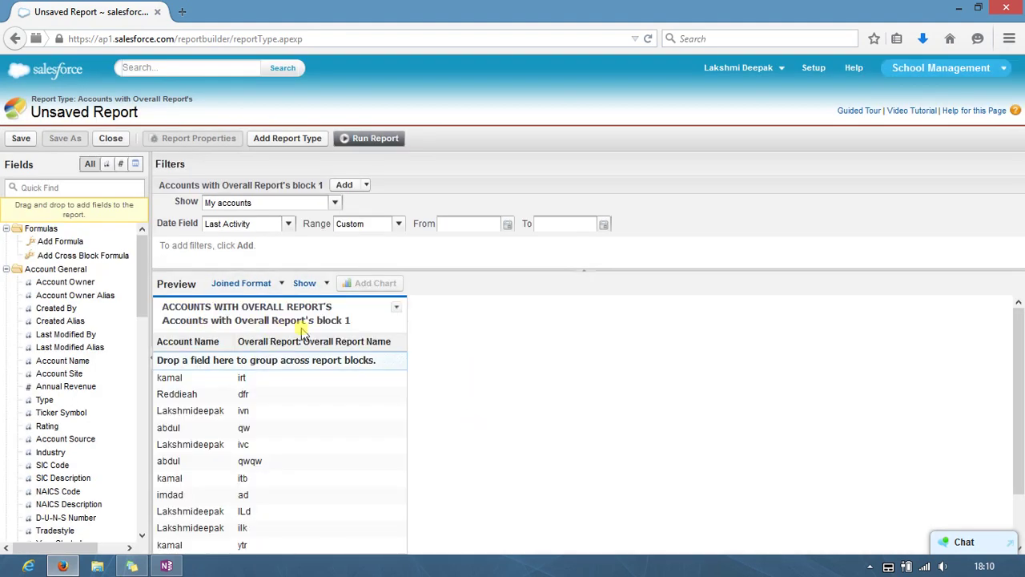
- Add an Accounts with Student Data block to the joined report
click(297, 140)
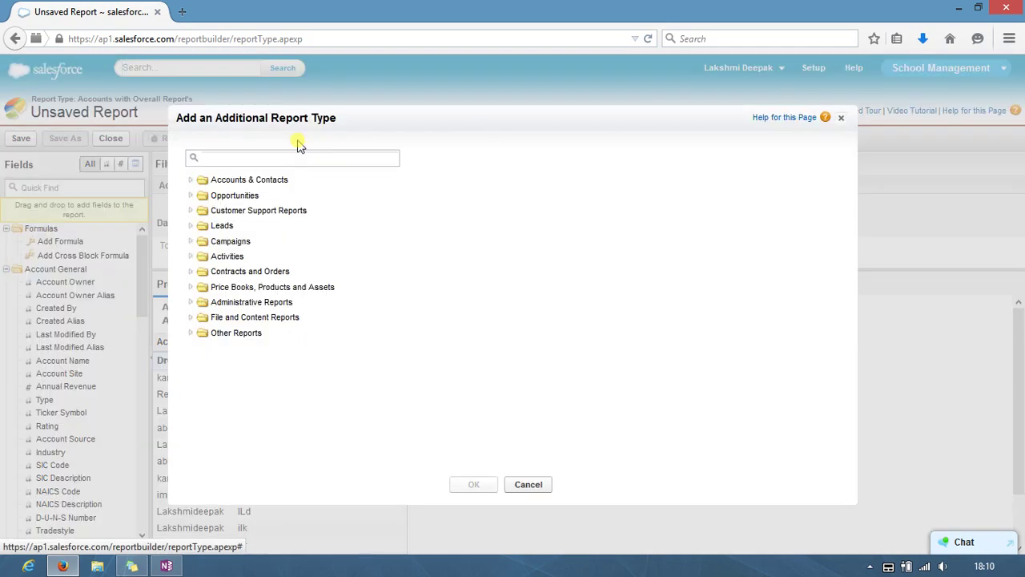
click(193, 184)
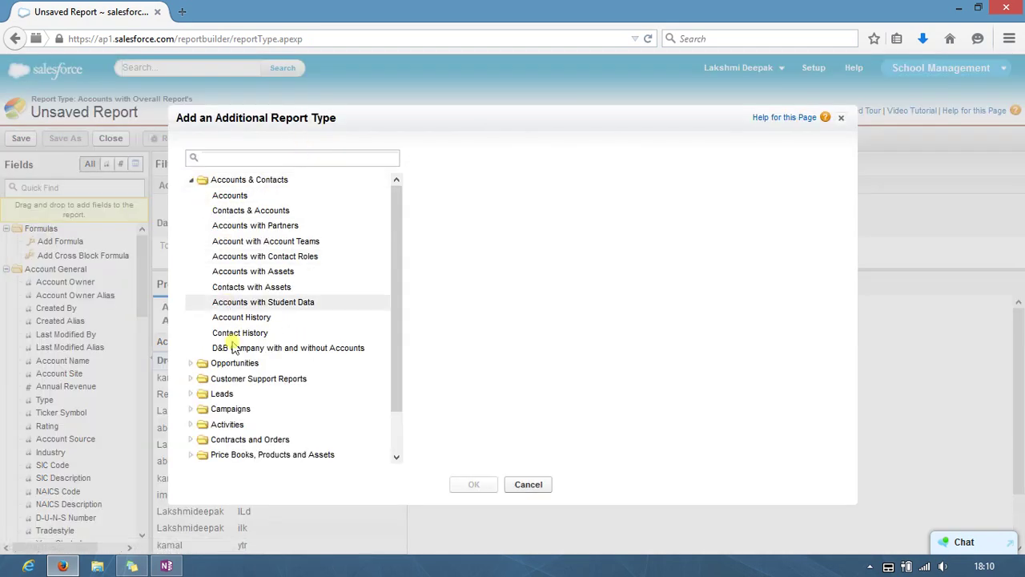
click(259, 307)
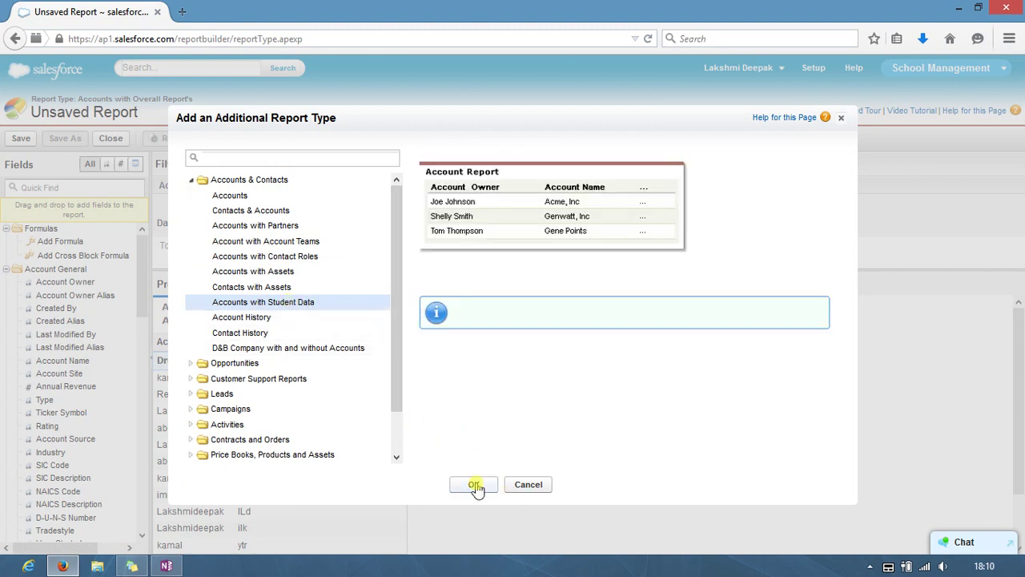
click(475, 485)
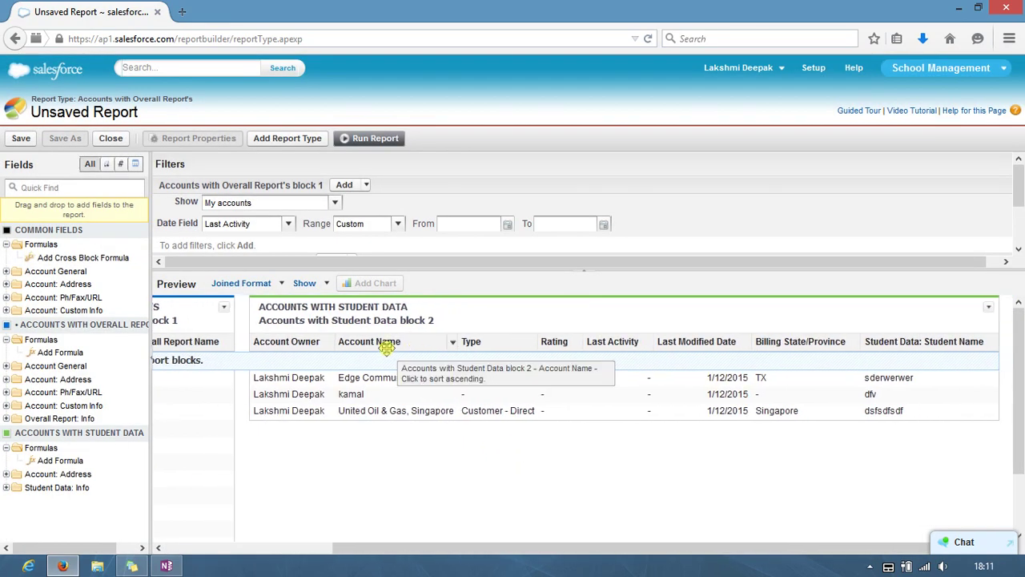
- Drop Account Owner and Type from block 2 and run the joined report
drag(293, 341, 73, 298)
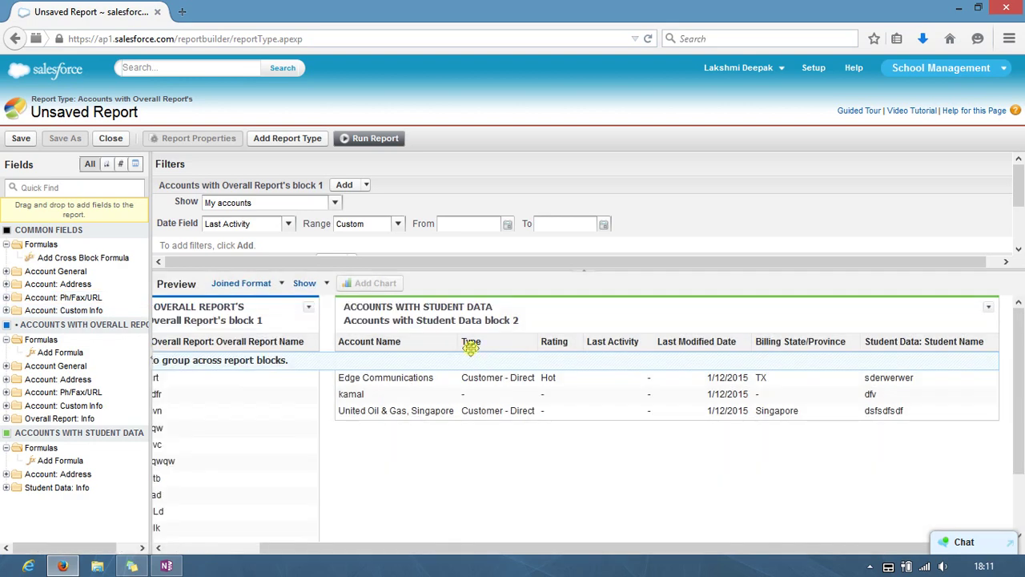
drag(470, 341, 338, 344)
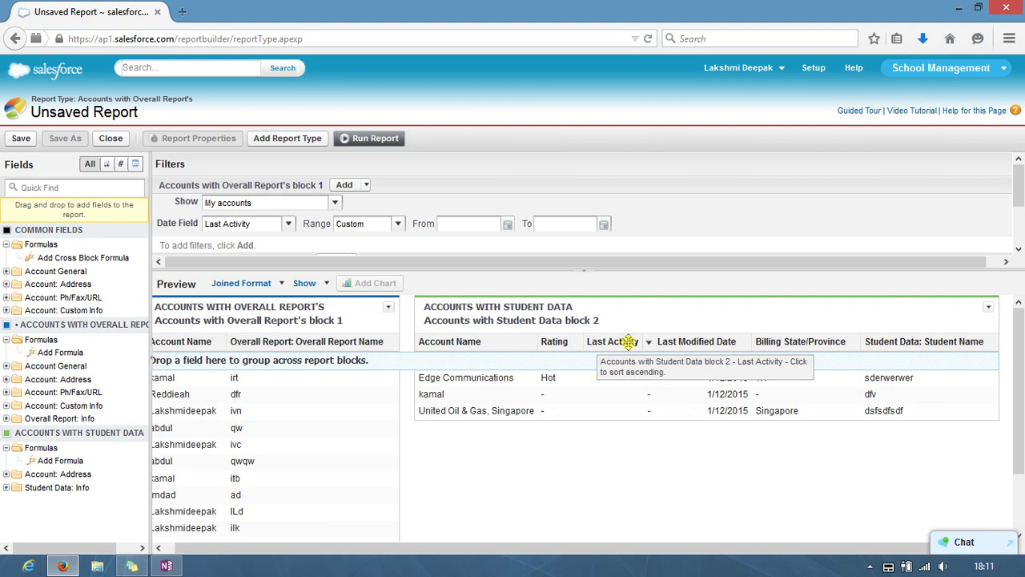
click(369, 148)
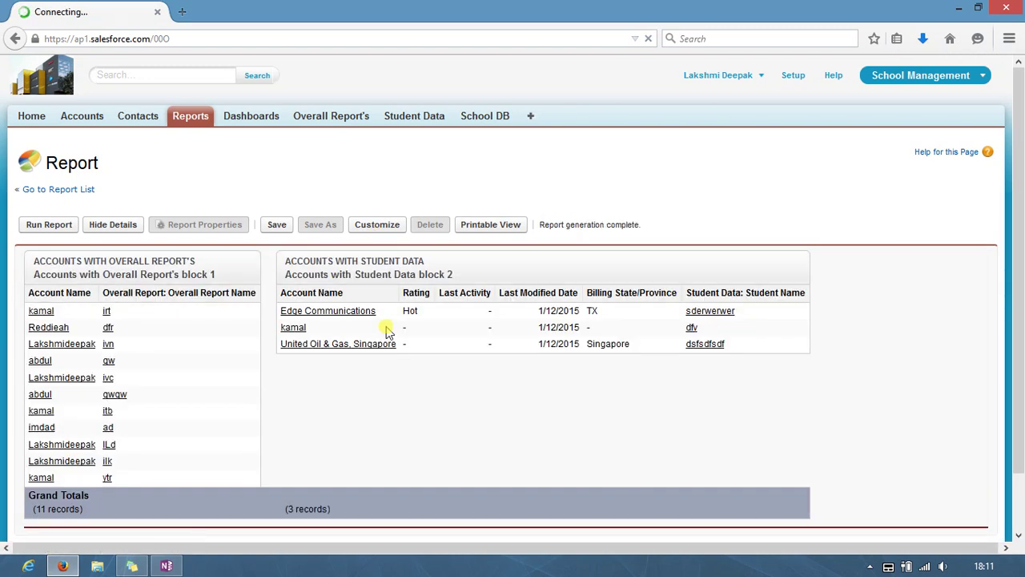
- Save the joined report as 'join1', then view the Reports list and the empty Dashboards list
click(277, 225)
text(join1)
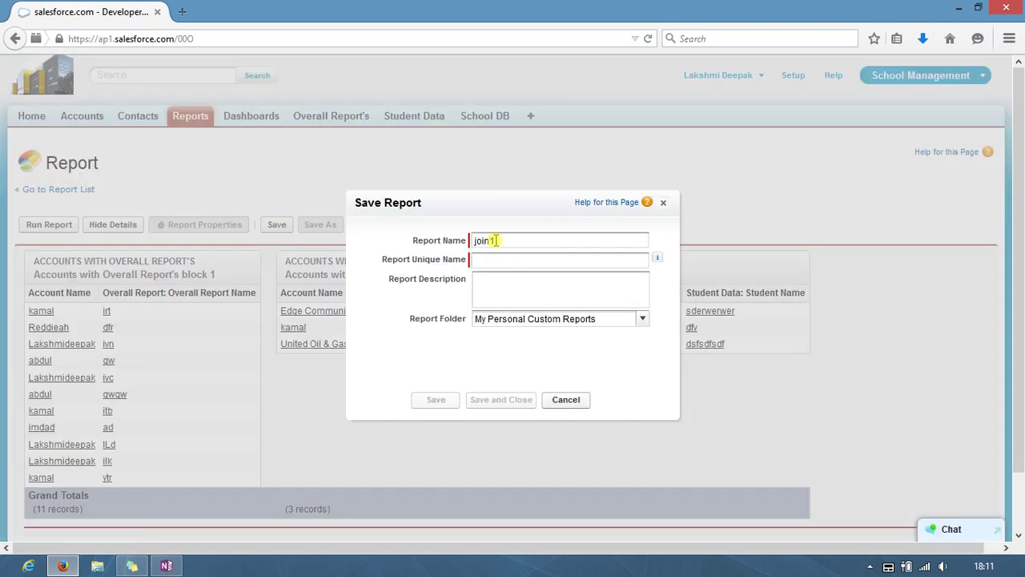
key(Tab)
click(437, 399)
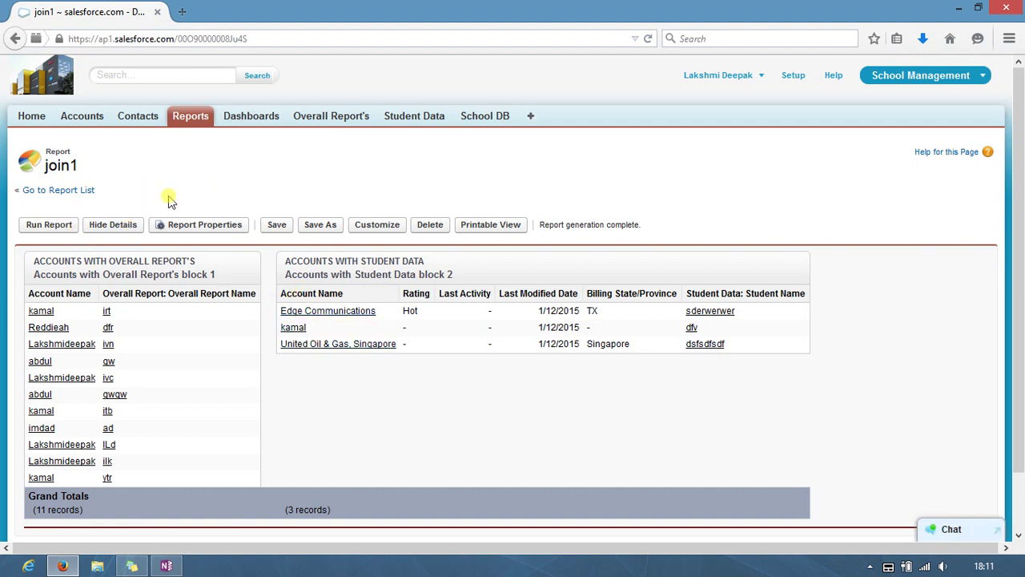
click(189, 117)
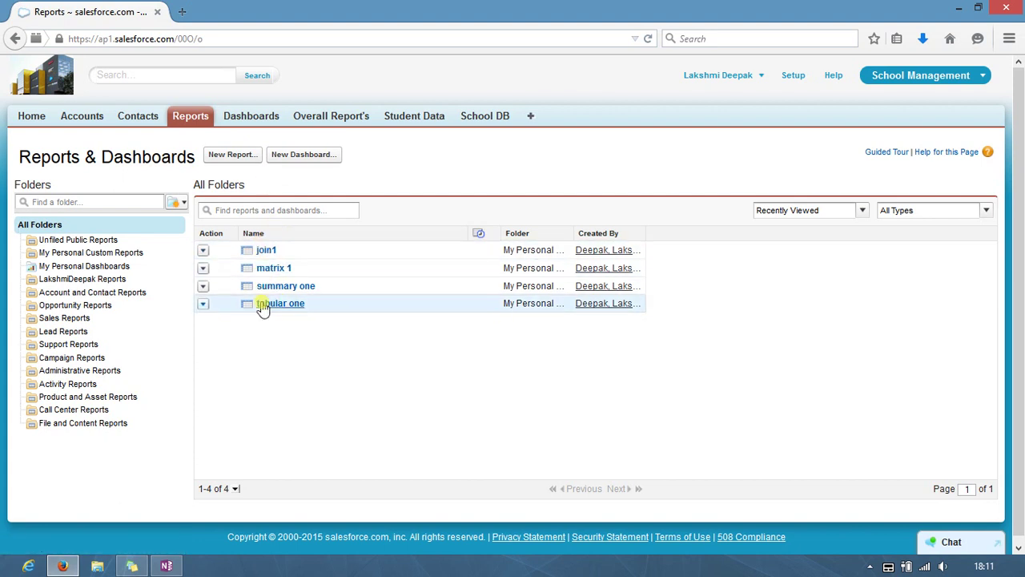
click(260, 118)
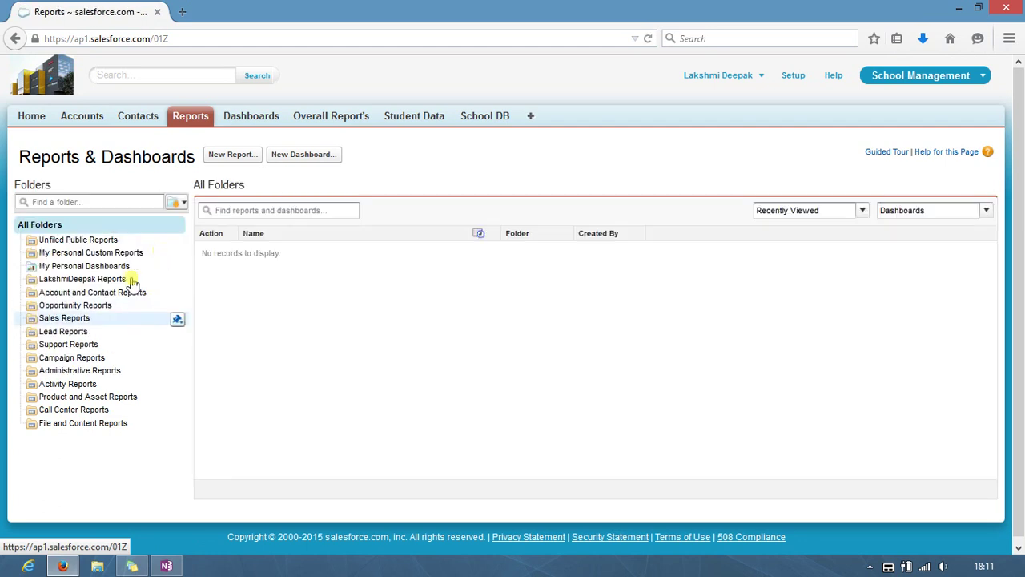
- Start a new dashboard with bar, funnel, donut, pie and scatter chart components
click(297, 163)
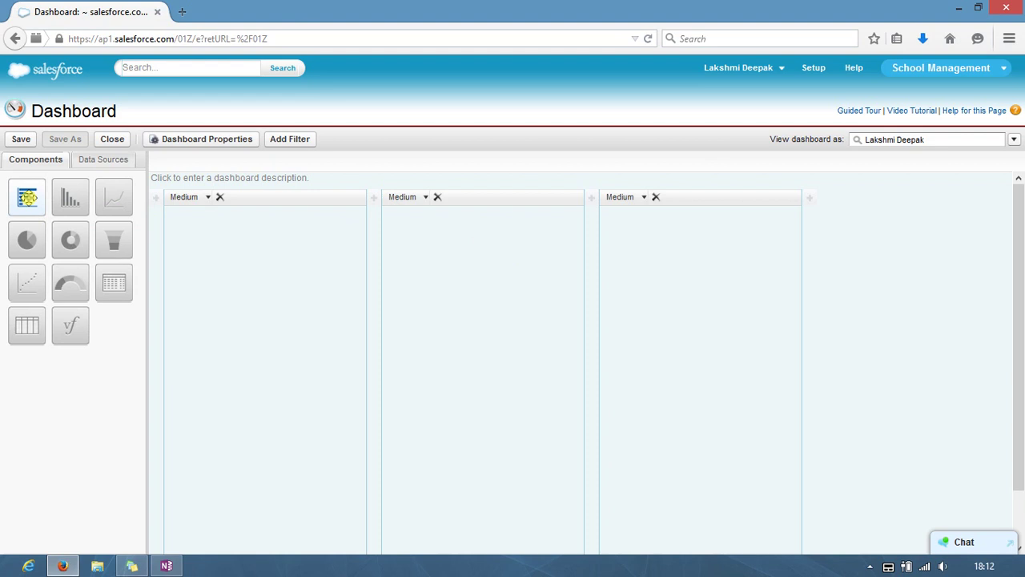
drag(27, 197, 201, 231)
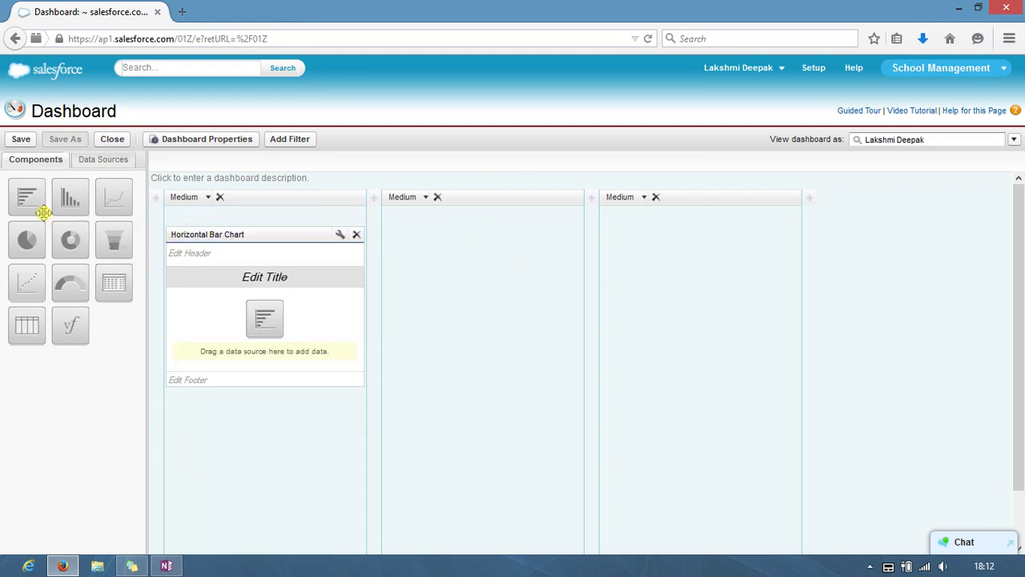
drag(106, 238, 424, 265)
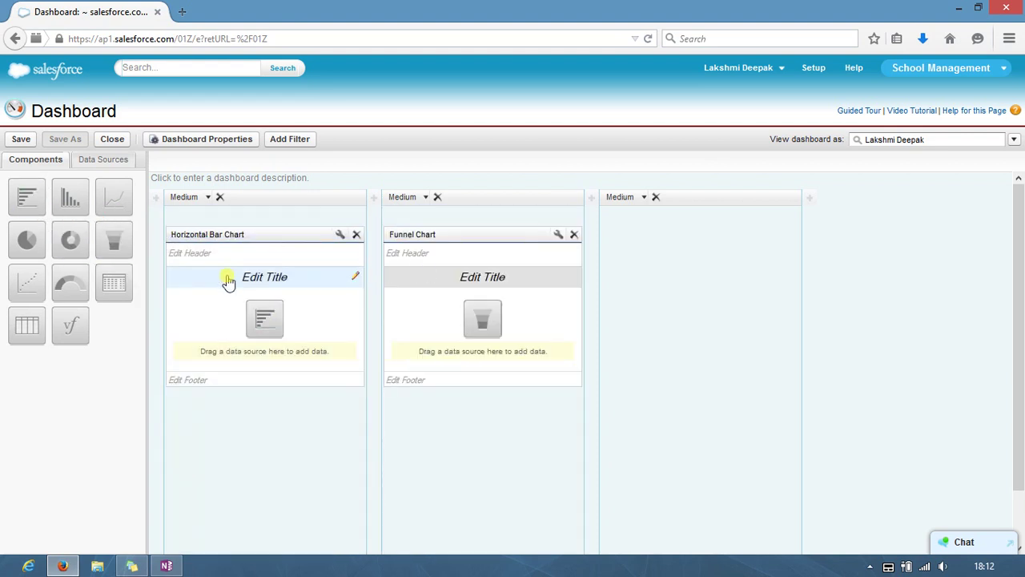
drag(84, 288, 69, 257)
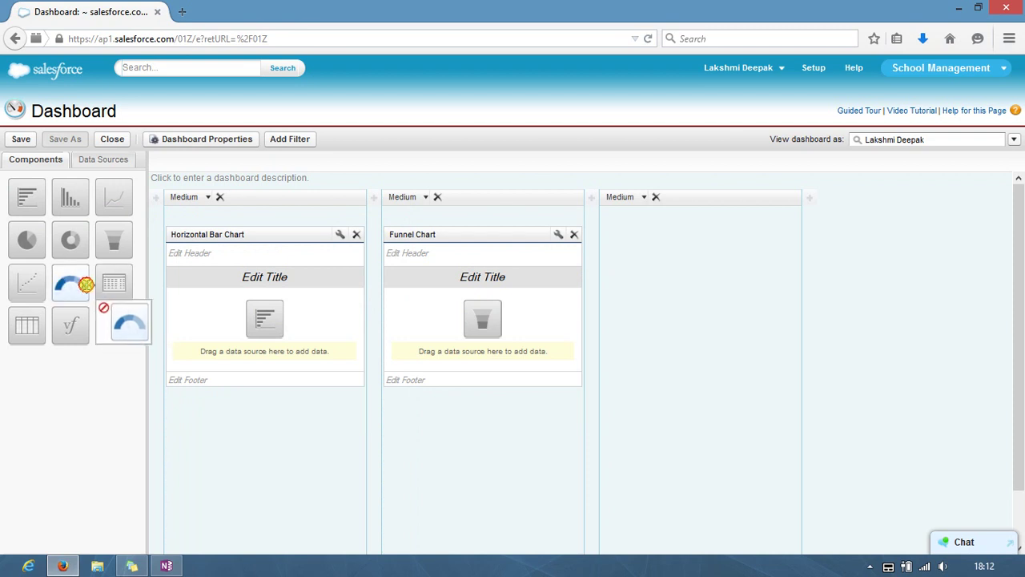
drag(70, 241, 650, 260)
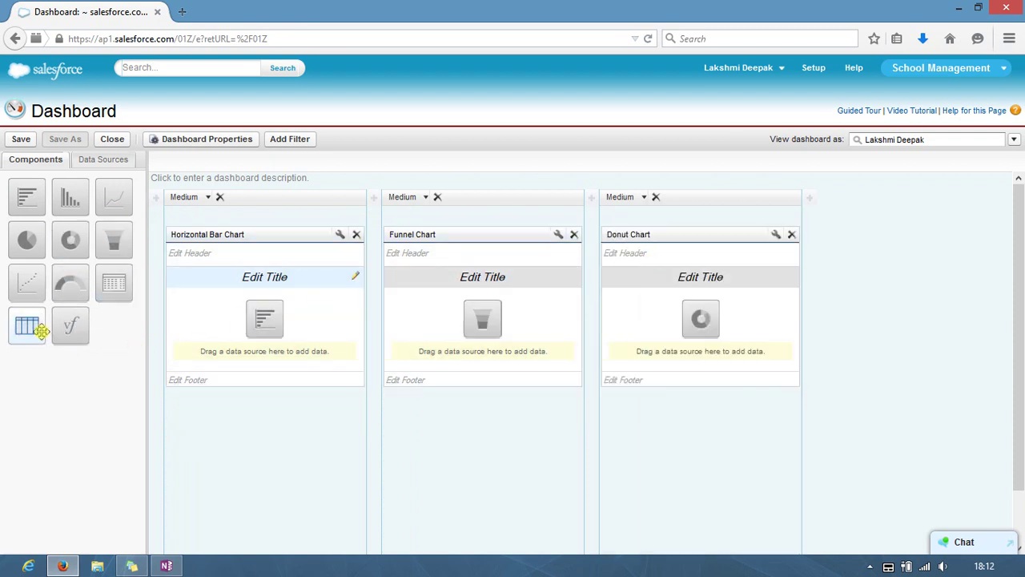
drag(36, 328, 201, 414)
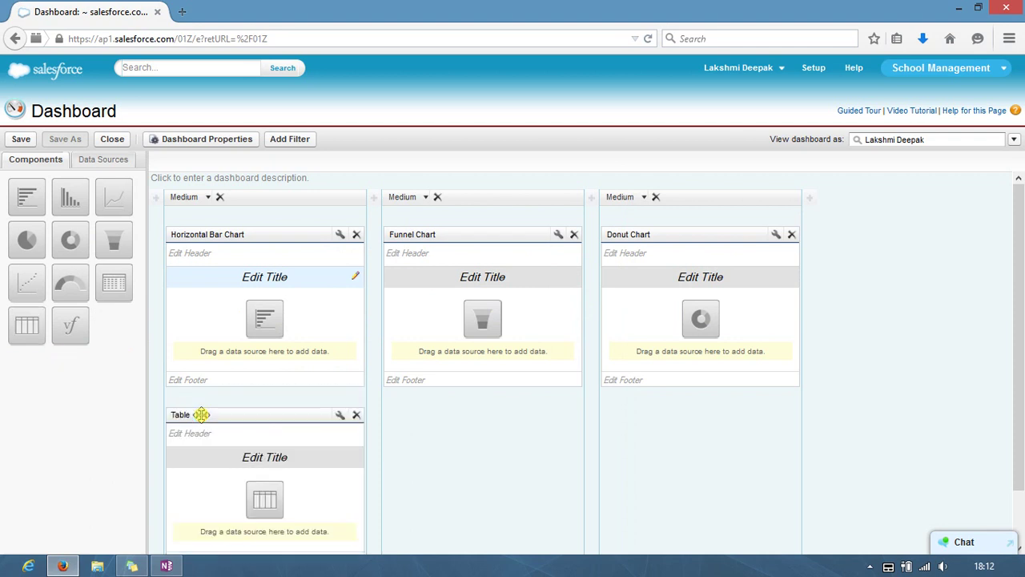
scroll(380, 410, down, 1)
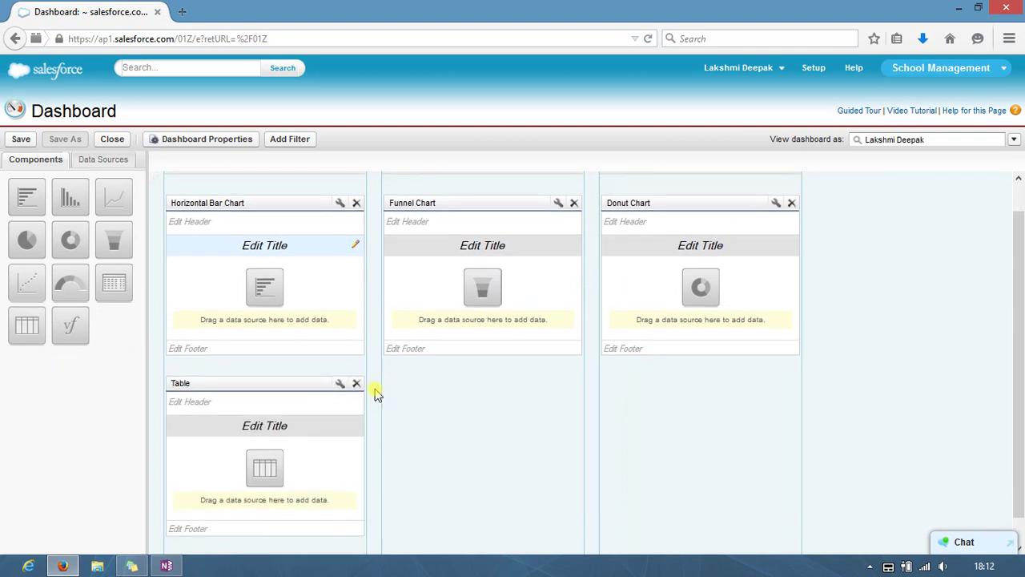
drag(172, 360, 380, 405)
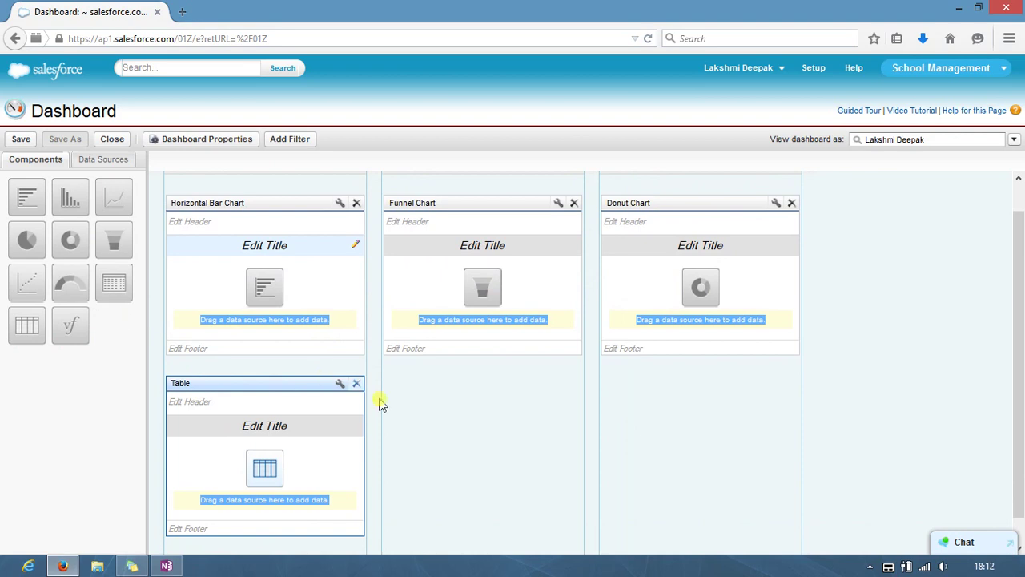
click(357, 385)
click(474, 330)
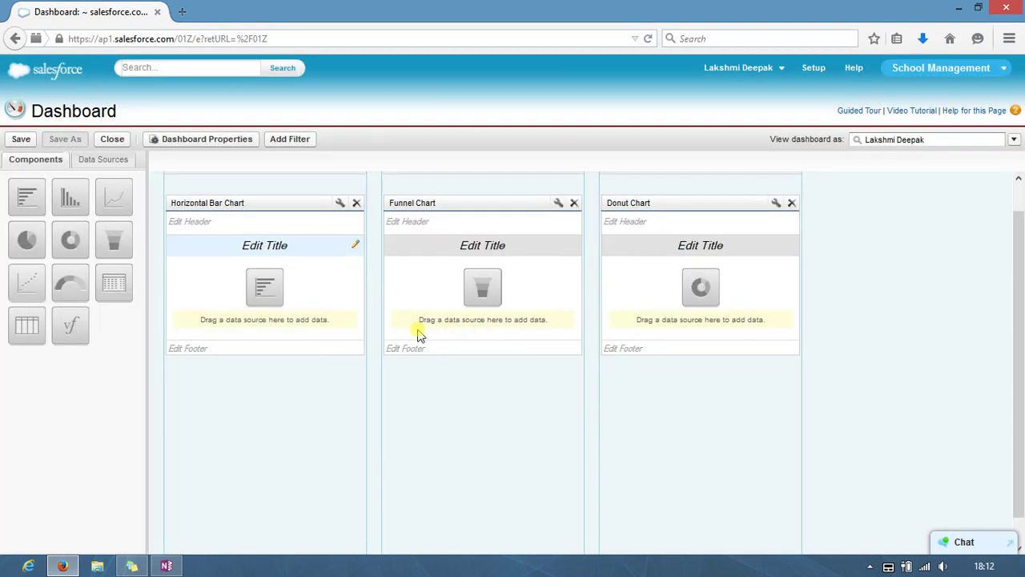
mouse_move(70, 240)
mouse_down()
mouse_move(226, 377)
mouse_move(321, 433)
mouse_up()
drag(29, 282, 475, 430)
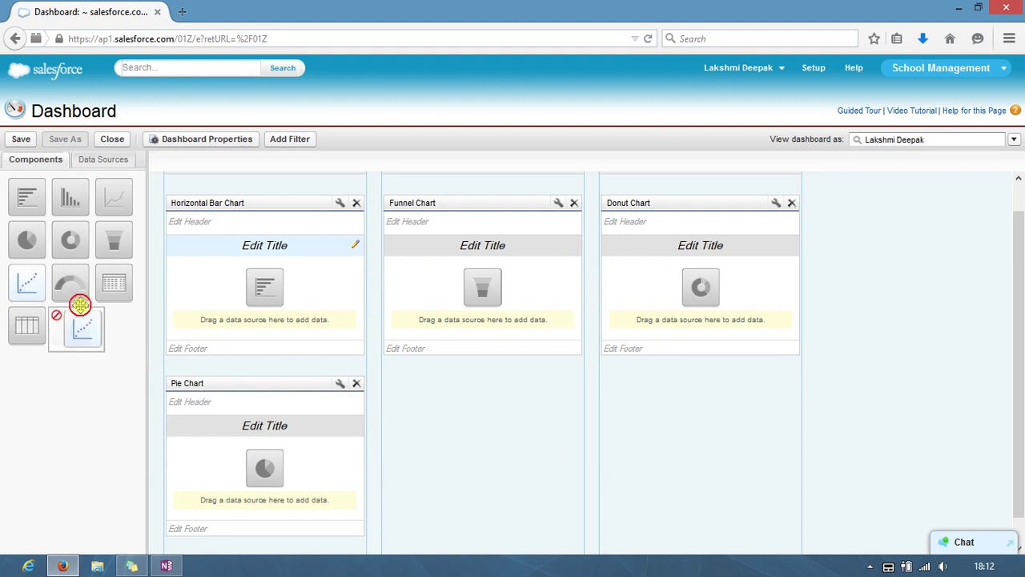
- Open My Personal Custom Reports in Data Sources and try tabular one and join1 on the bar chart
click(118, 160)
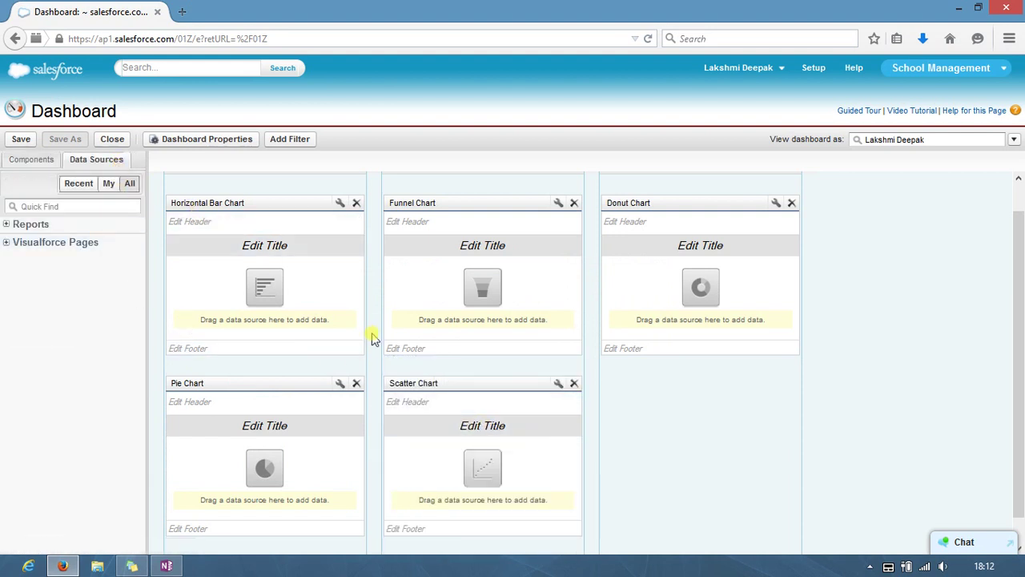
click(7, 224)
click(17, 238)
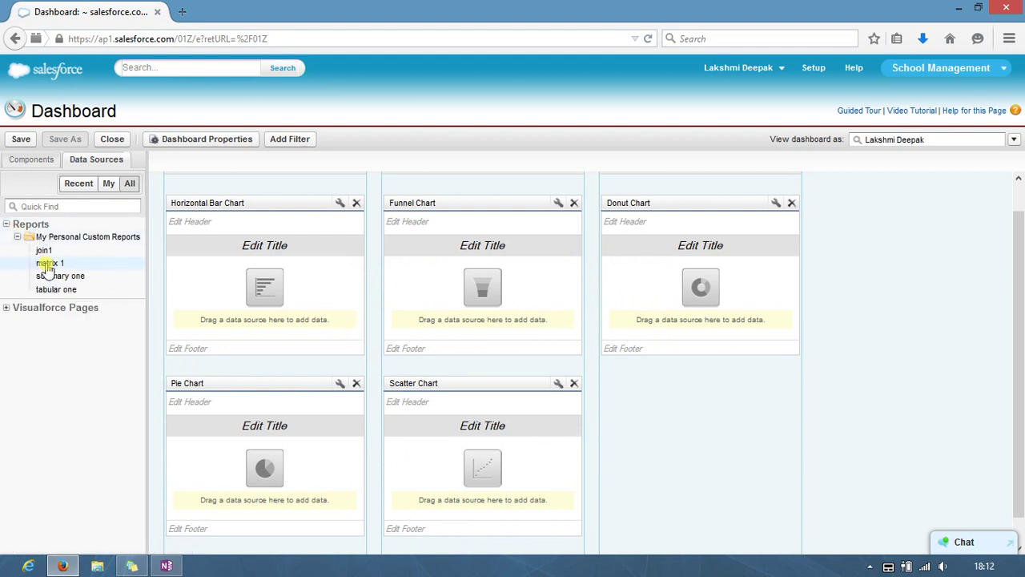
drag(56, 290, 232, 294)
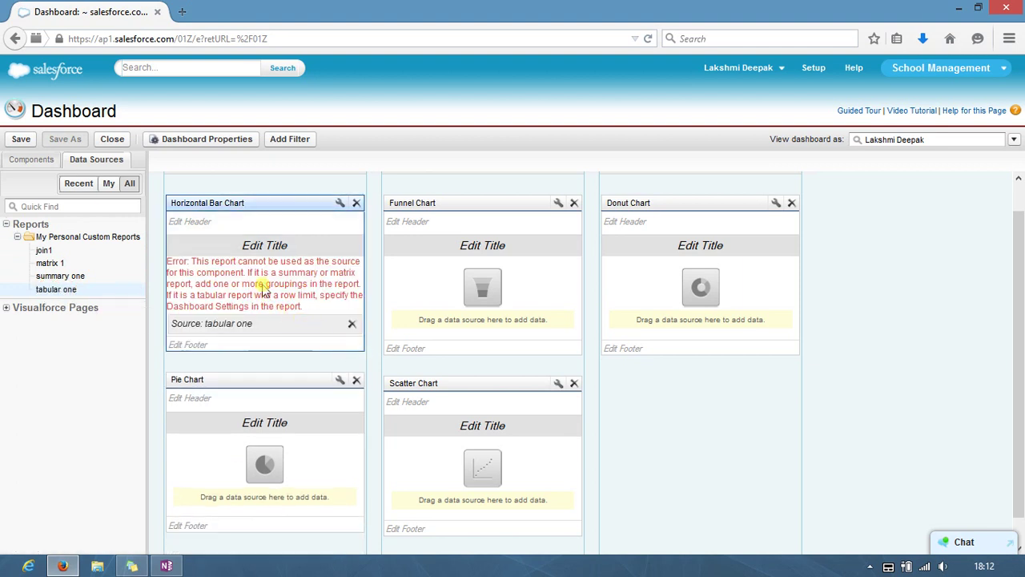
click(352, 326)
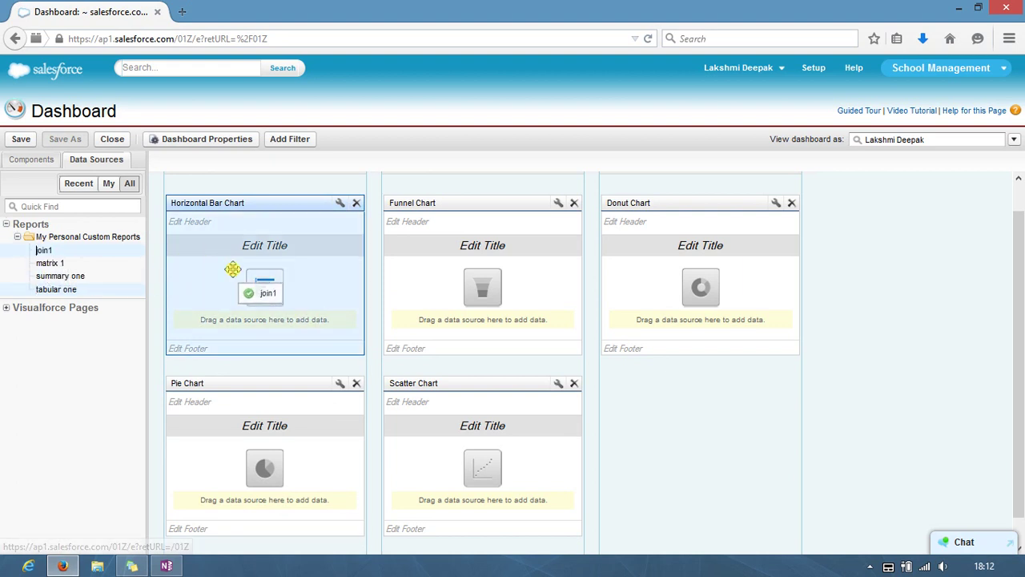
drag(44, 250, 232, 272)
mouse_move(350, 292)
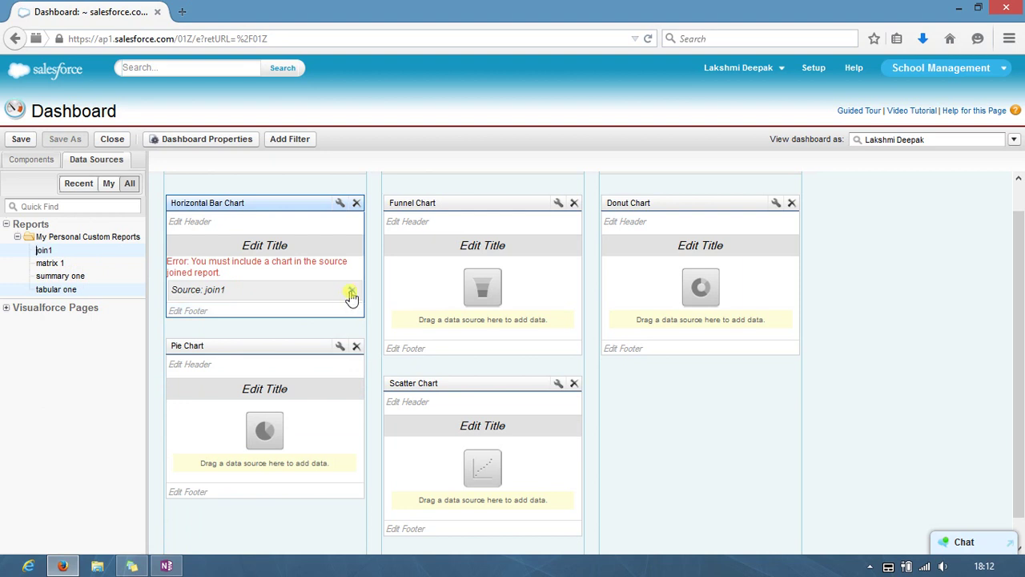
click(351, 292)
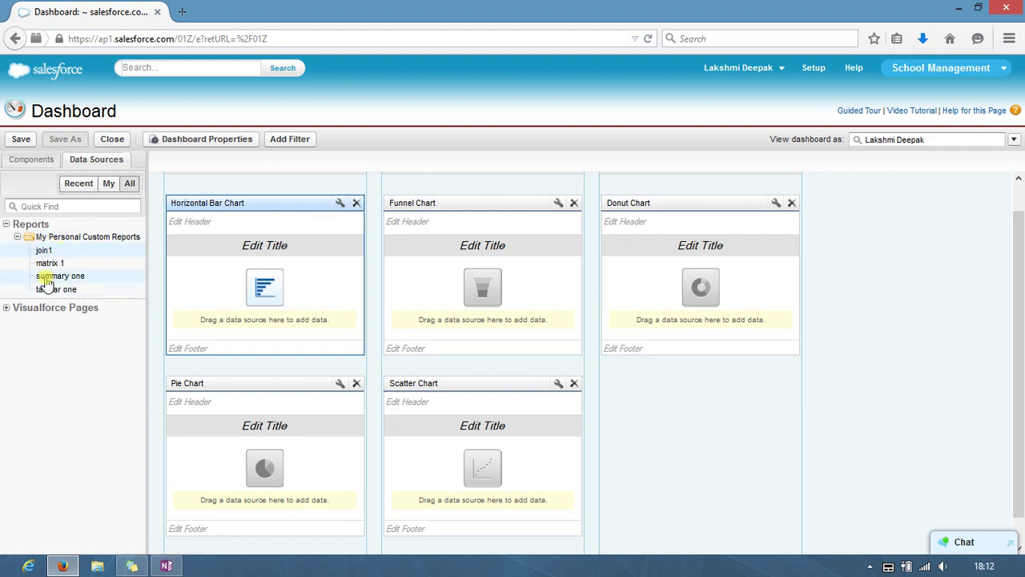
- Feed matrix 1 into the bar and funnel charts, and summary one into donut, pie and scatter
drag(44, 263, 269, 277)
drag(47, 273, 488, 312)
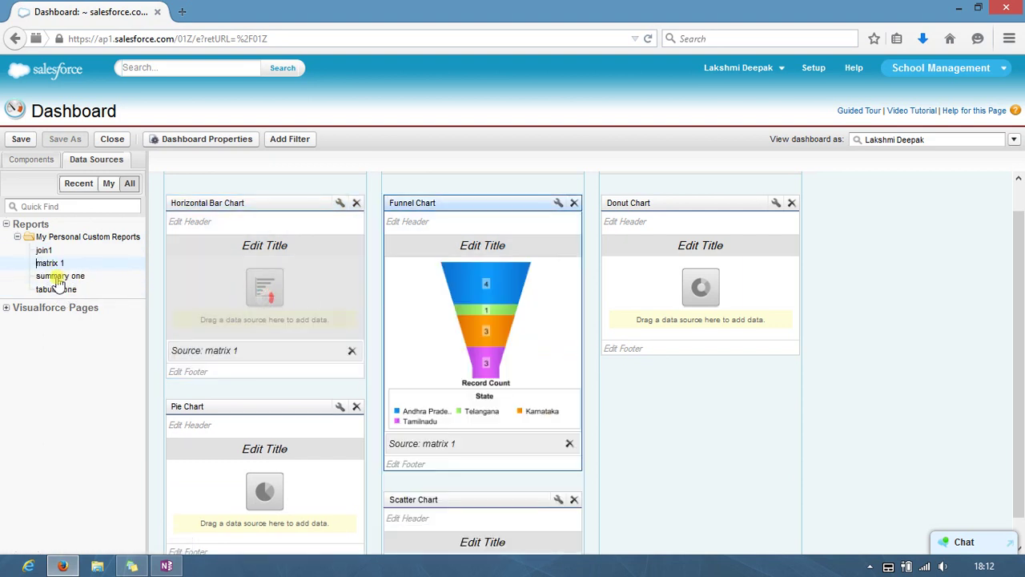
mouse_move(60, 276)
mouse_down()
mouse_move(336, 304)
mouse_move(685, 295)
mouse_up()
scroll(250, 314, down, 1)
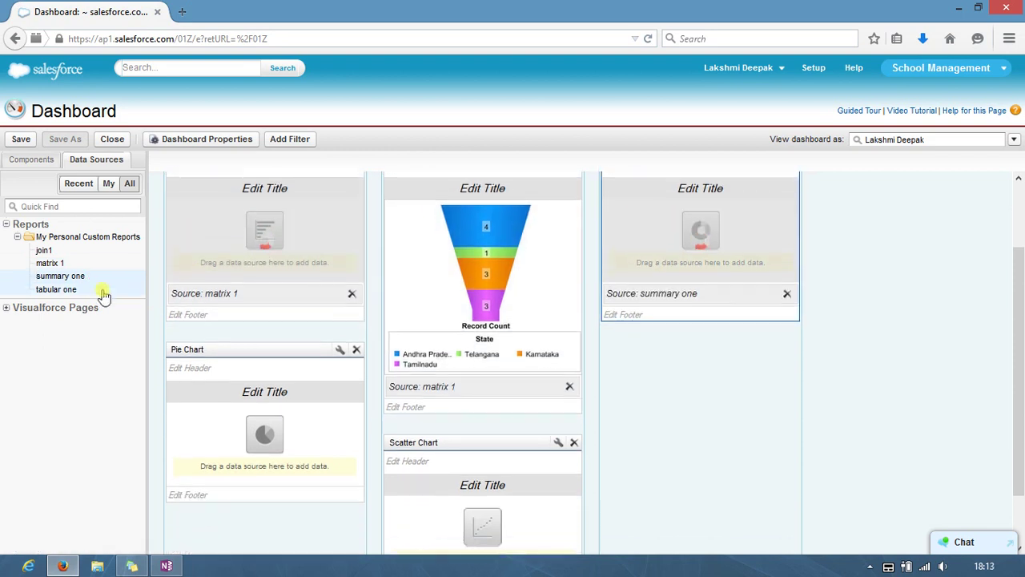
drag(60, 276, 255, 432)
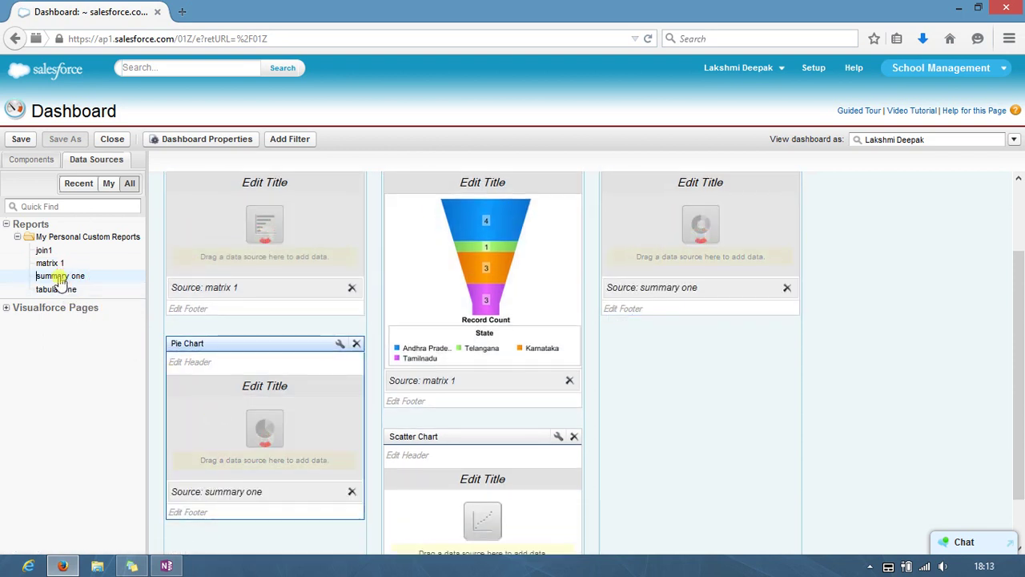
drag(60, 276, 439, 507)
scroll(662, 424, up, 3)
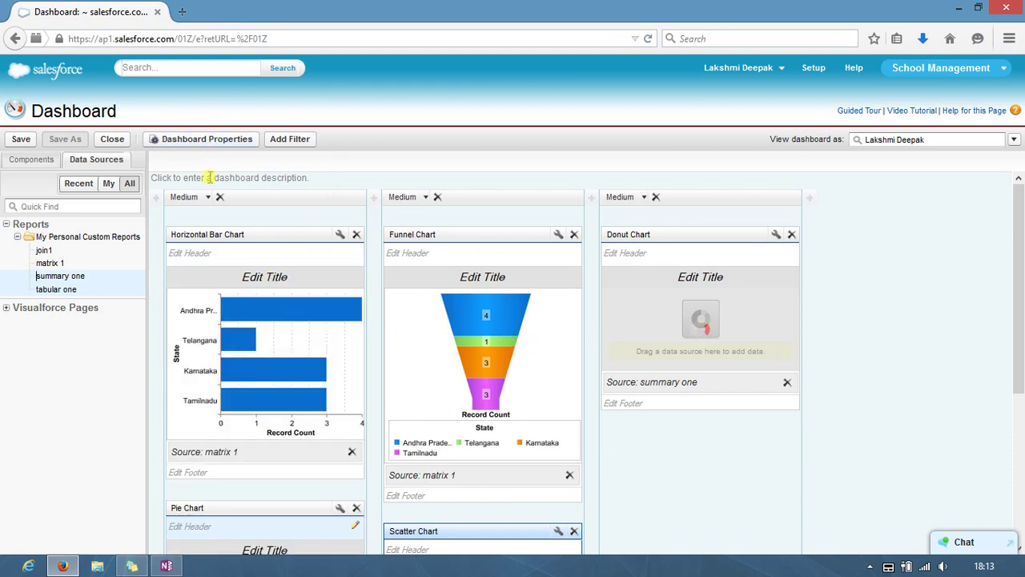
- Save the dashboard as 'dashborad for reports overall', run it, then Save & Close the builder
click(21, 139)
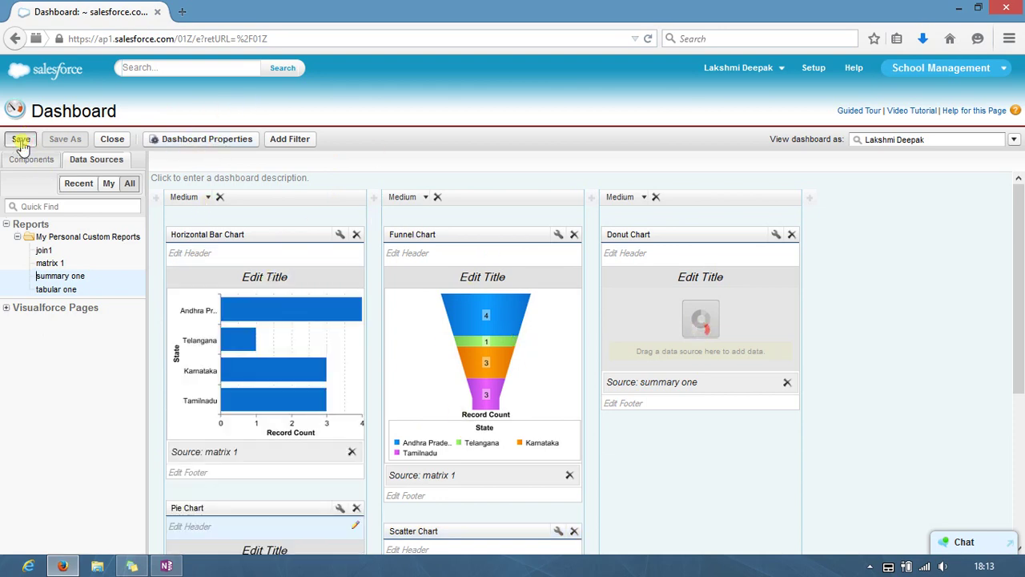
click(503, 255)
text(dashborad for reports overall)
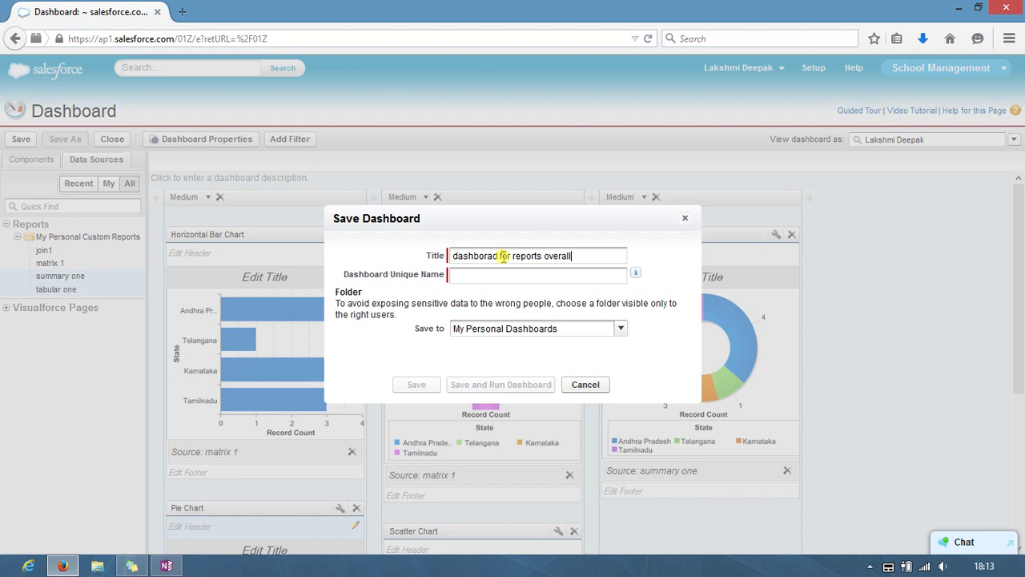
key(Tab)
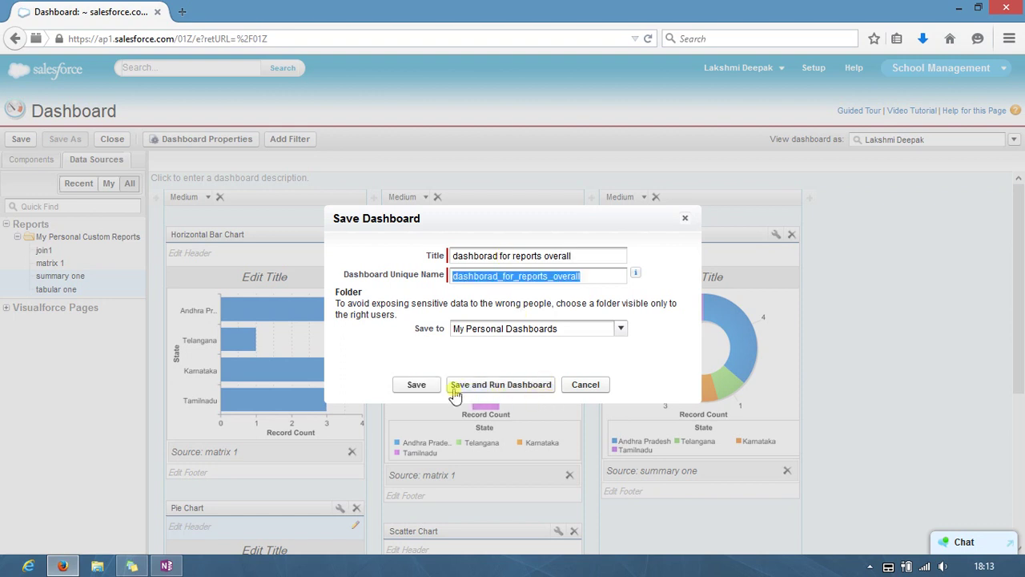
click(420, 386)
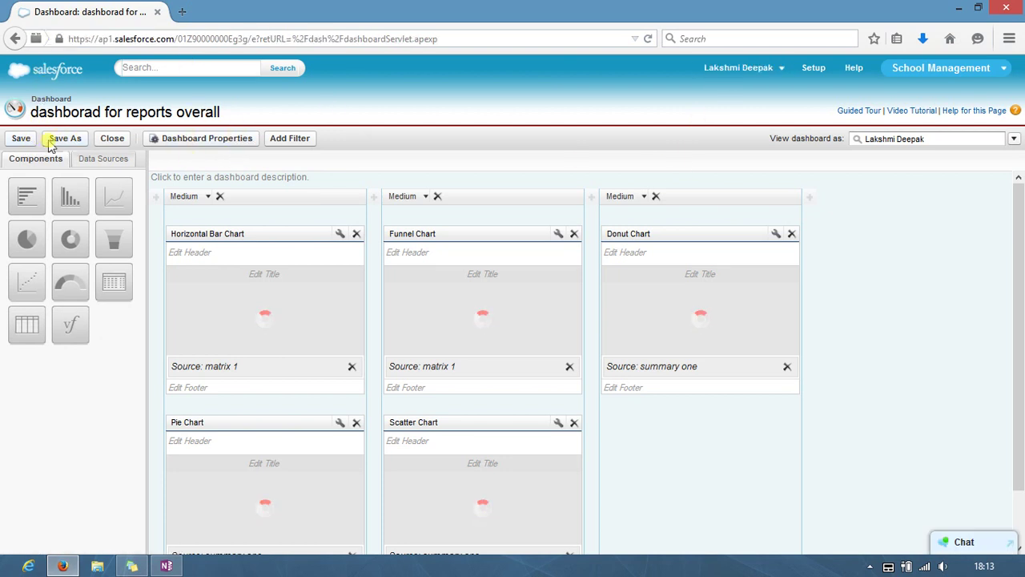
click(112, 139)
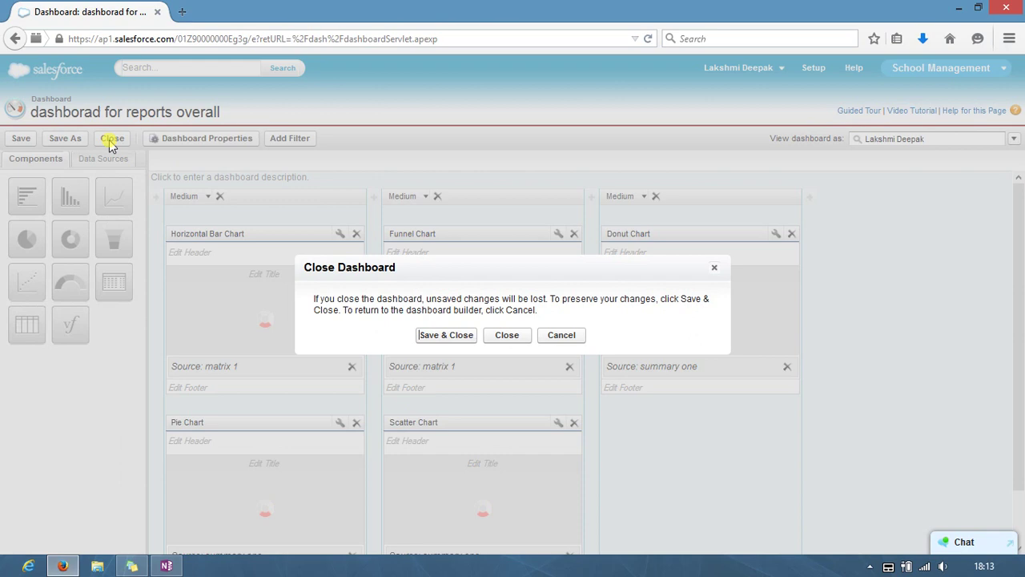
click(458, 336)
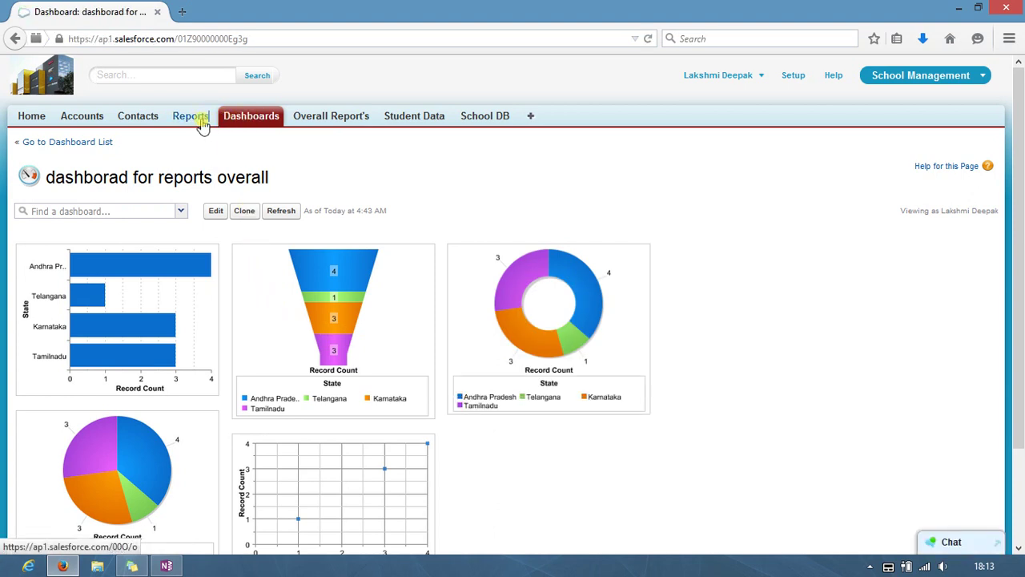
- Go to Reports and open 'summary one' from the All Folders list
click(191, 120)
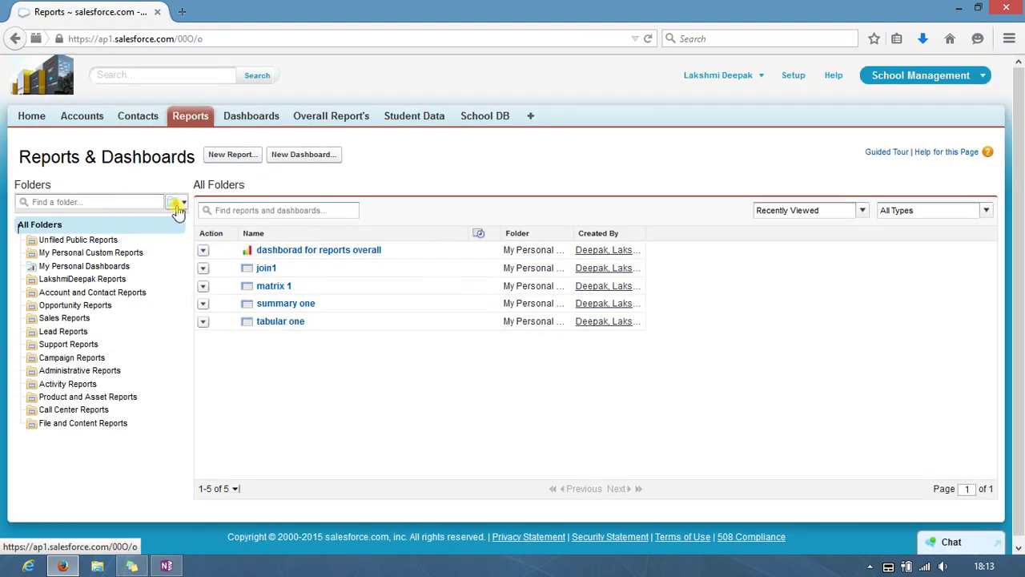
click(83, 201)
text(bu)
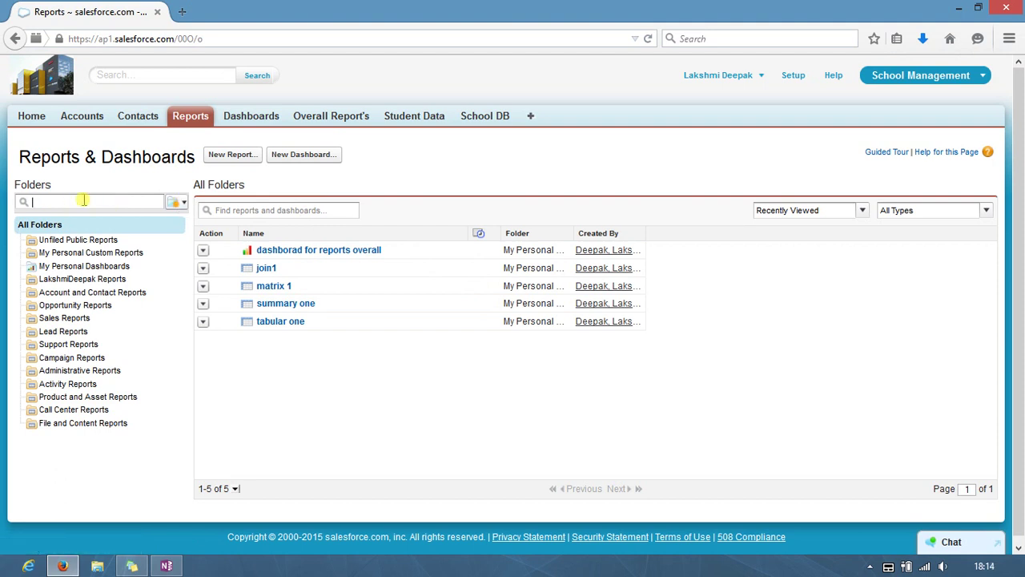
click(279, 308)
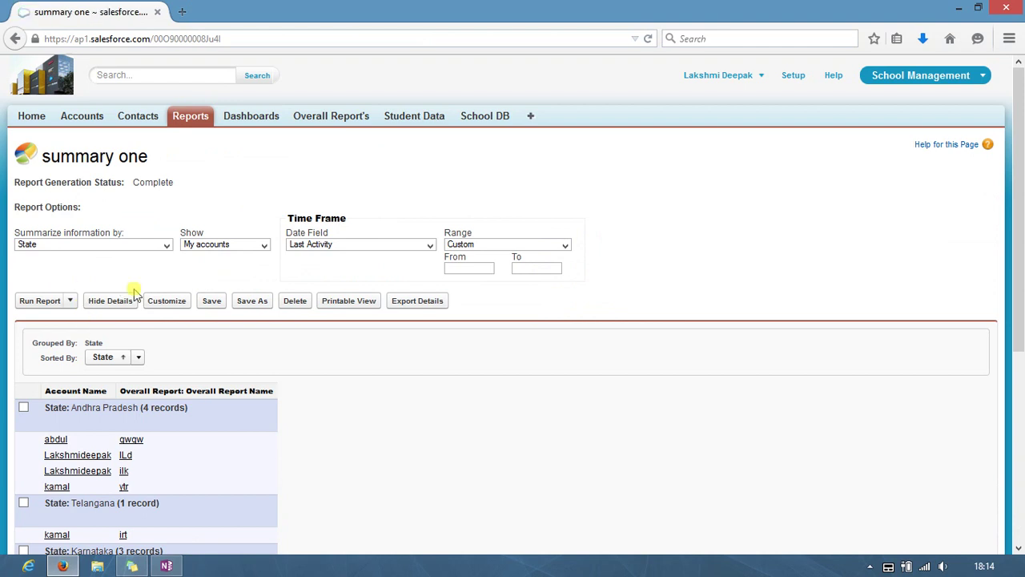
- Open summary one for editing, drag the State grouping out of the preview, and begin a bucket field
click(169, 302)
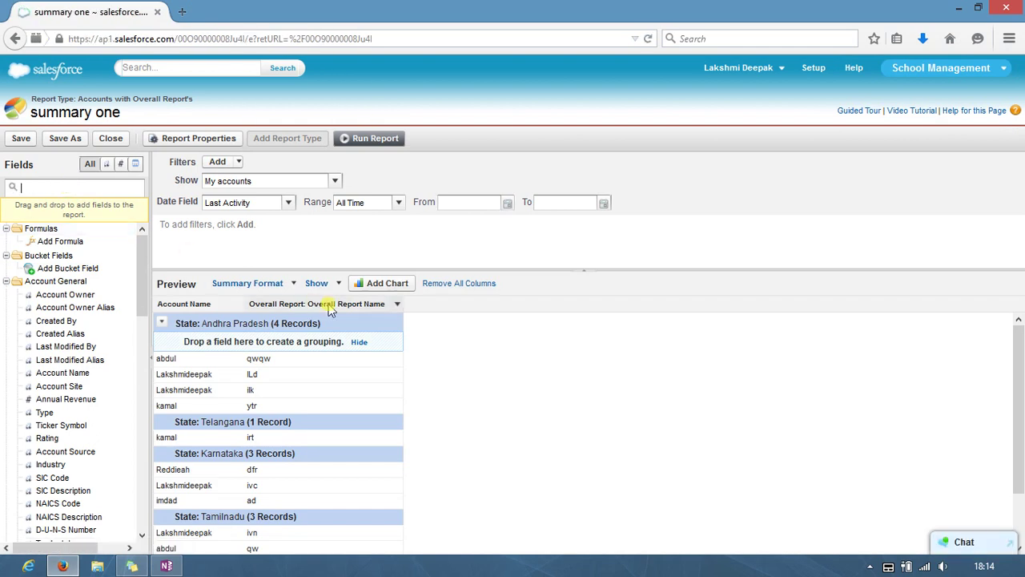
scroll(250, 367, down, 1)
scroll(251, 367, up, 1)
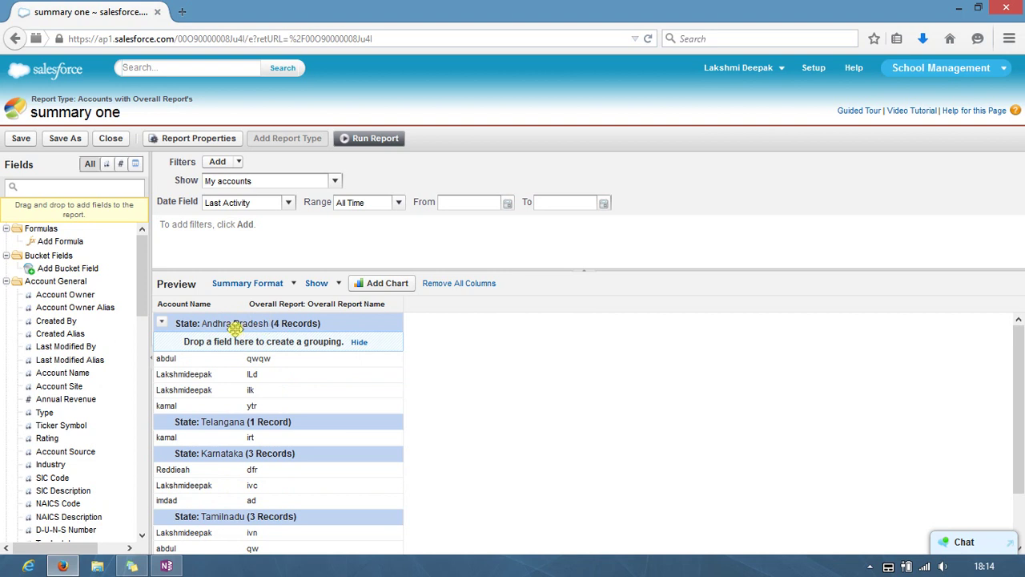
scroll(227, 417, down, 1)
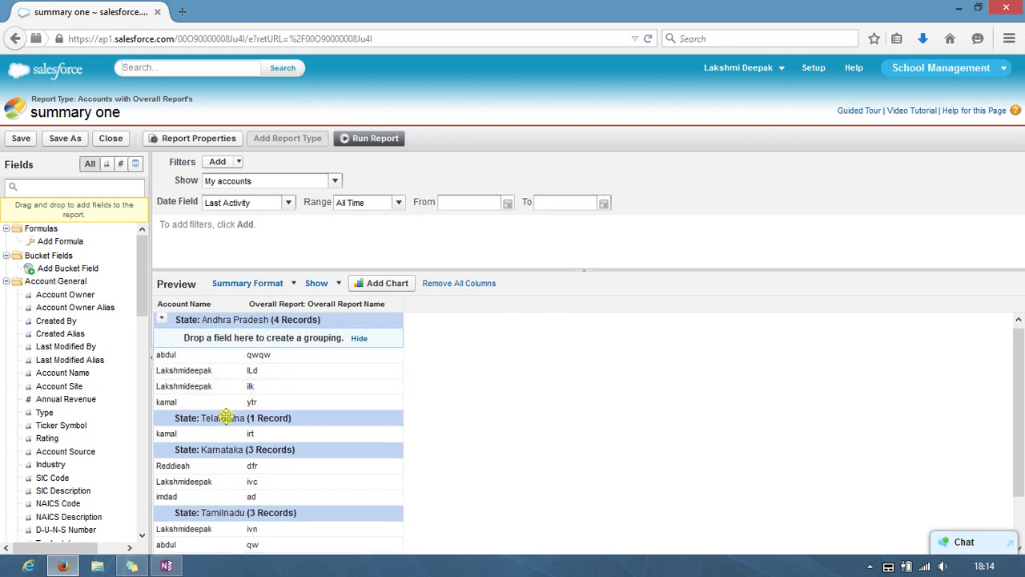
scroll(227, 418, down, 2)
scroll(225, 401, up, 3)
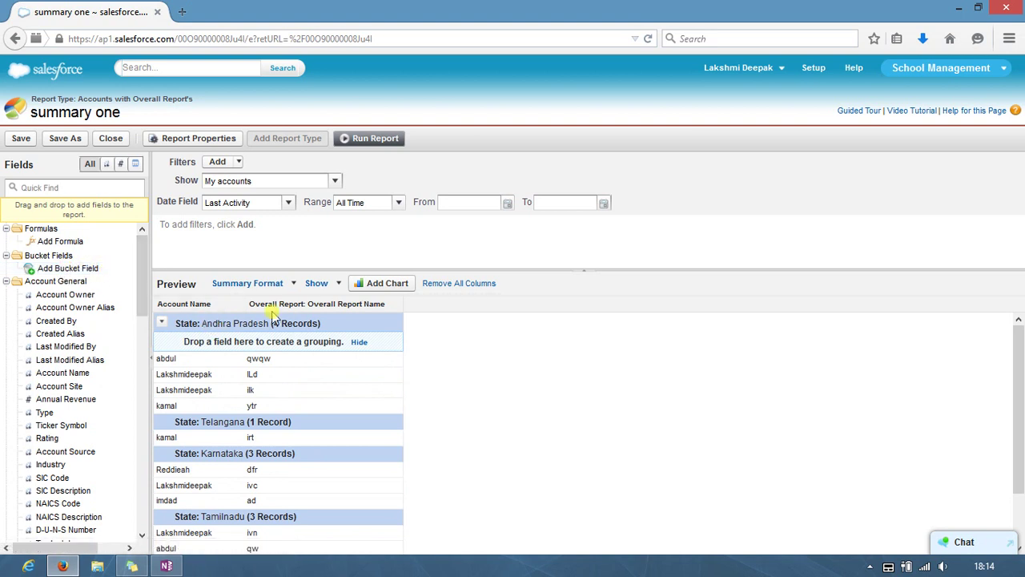
drag(256, 322, 61, 319)
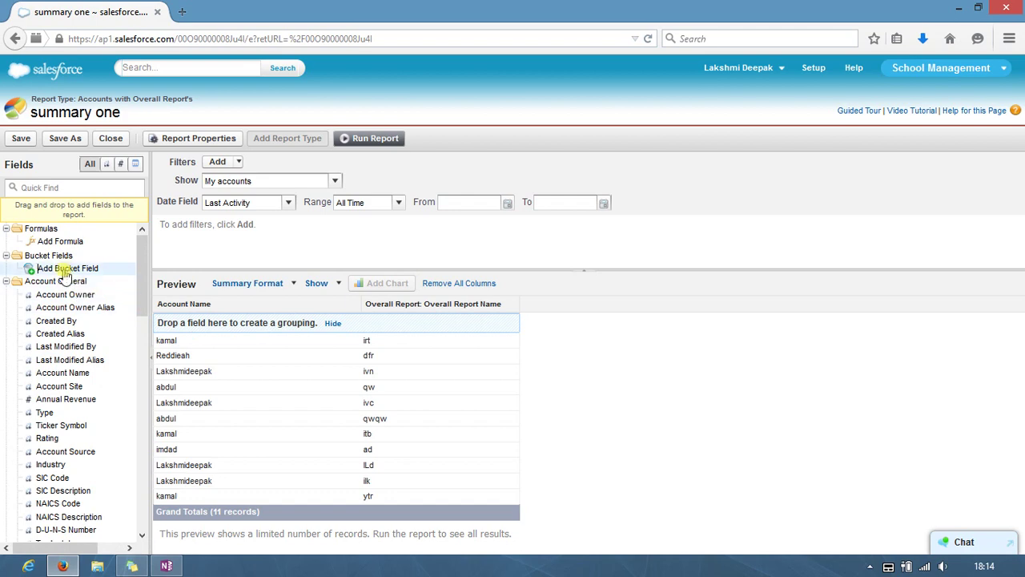
click(30, 269)
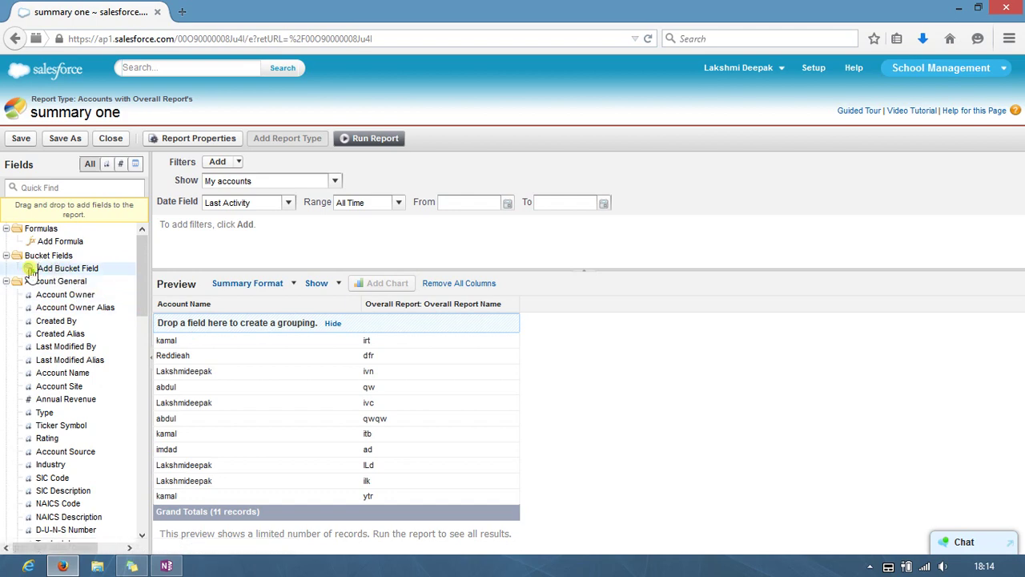
mouse_move(30, 271)
mouse_down()
mouse_move(18, 261)
mouse_move(36, 269)
mouse_up()
- Start a new bucket field and add an empty bucket named 'Sates'
double_click(76, 269)
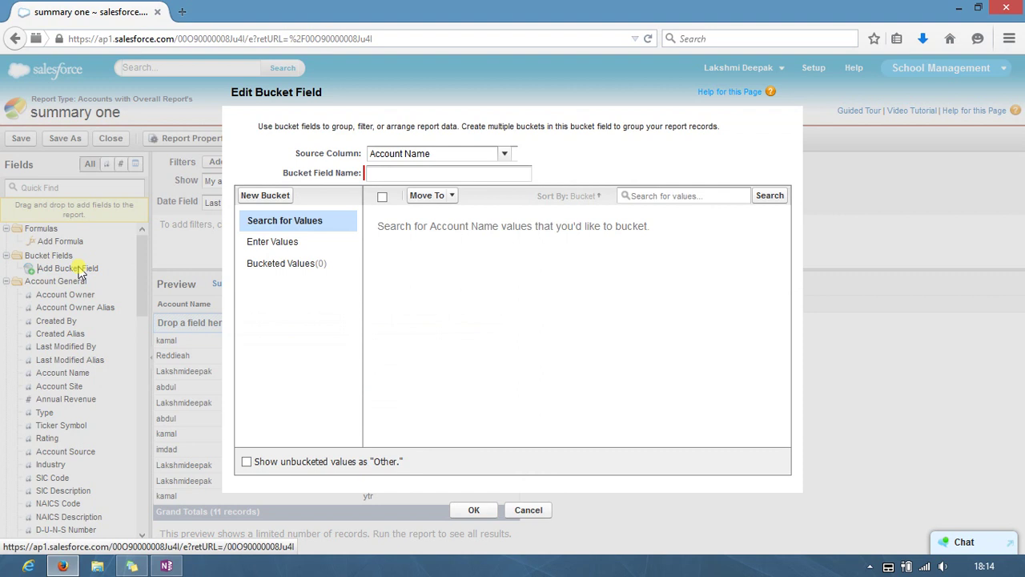
click(282, 264)
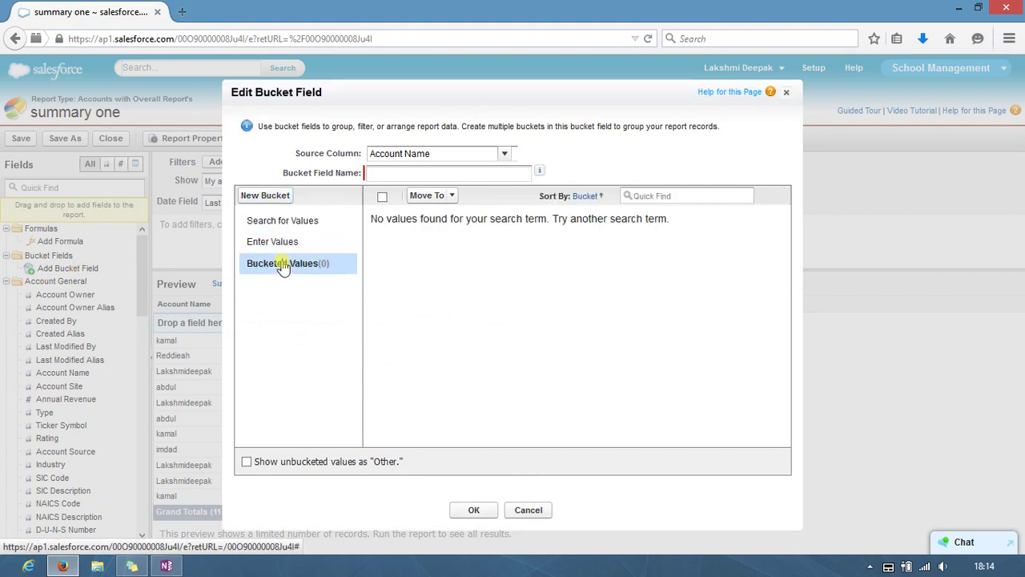
click(267, 196)
click(285, 285)
text(Sates)
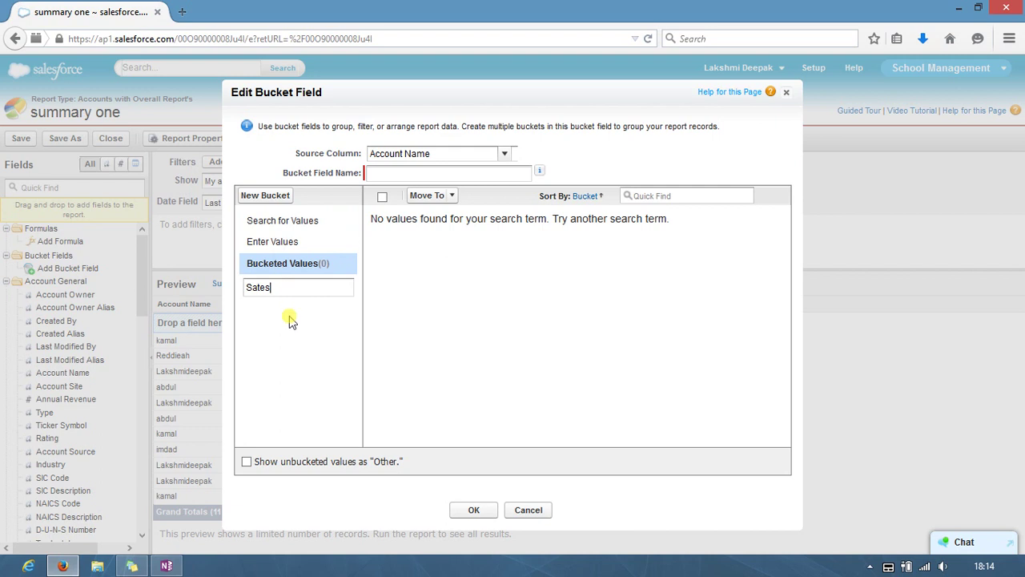
click(290, 321)
click(286, 294)
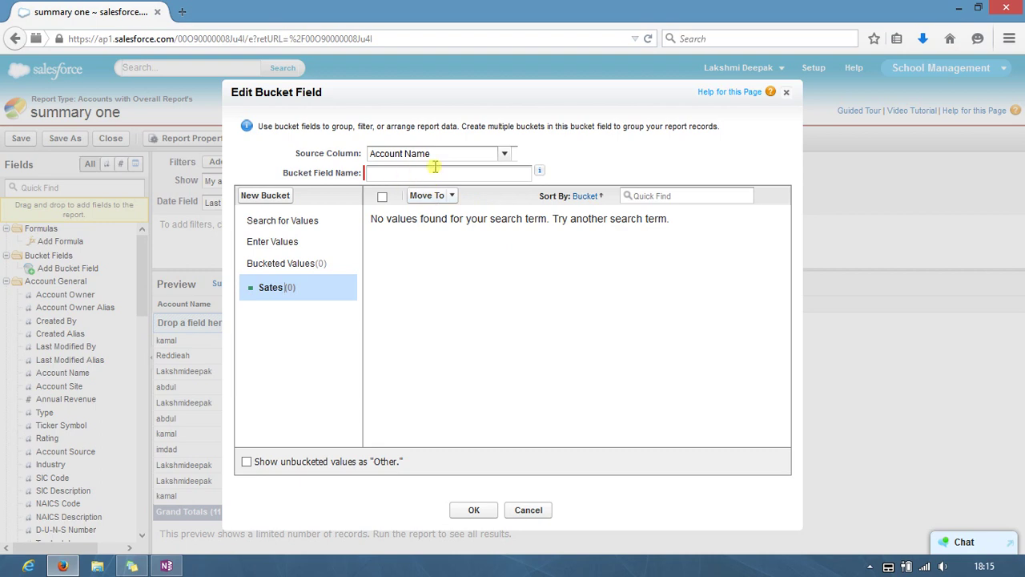
- Change the bucket field's source column to State
click(504, 154)
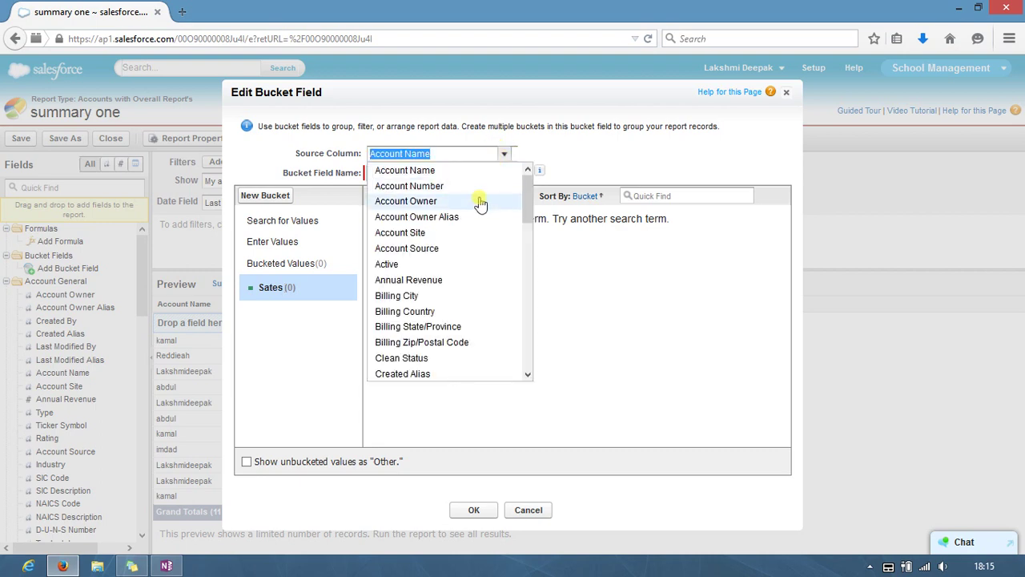
text(ss)
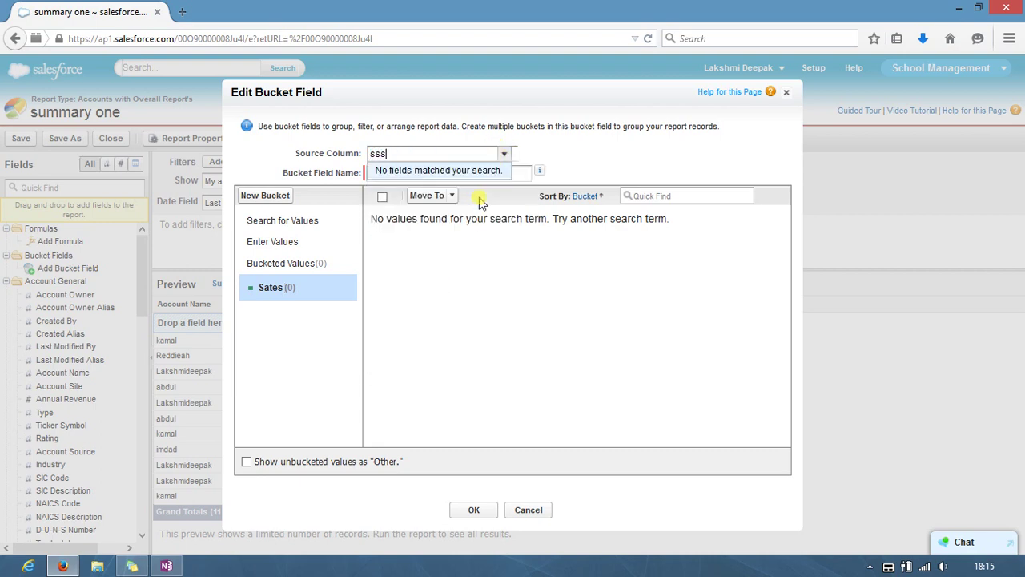
key(BackSpace)
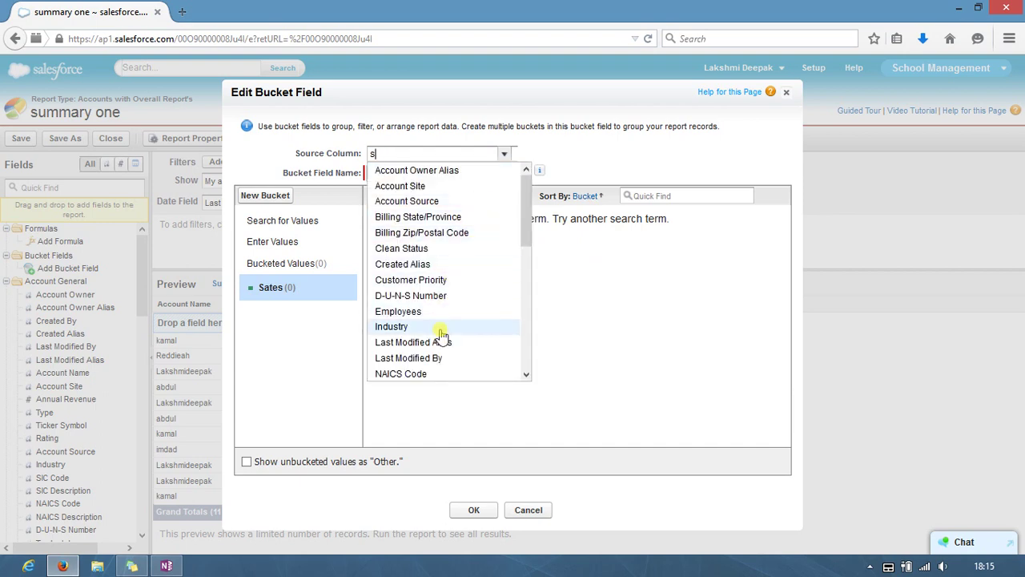
scroll(442, 332, down, 3)
scroll(442, 332, down, 2)
scroll(441, 335, down, 2)
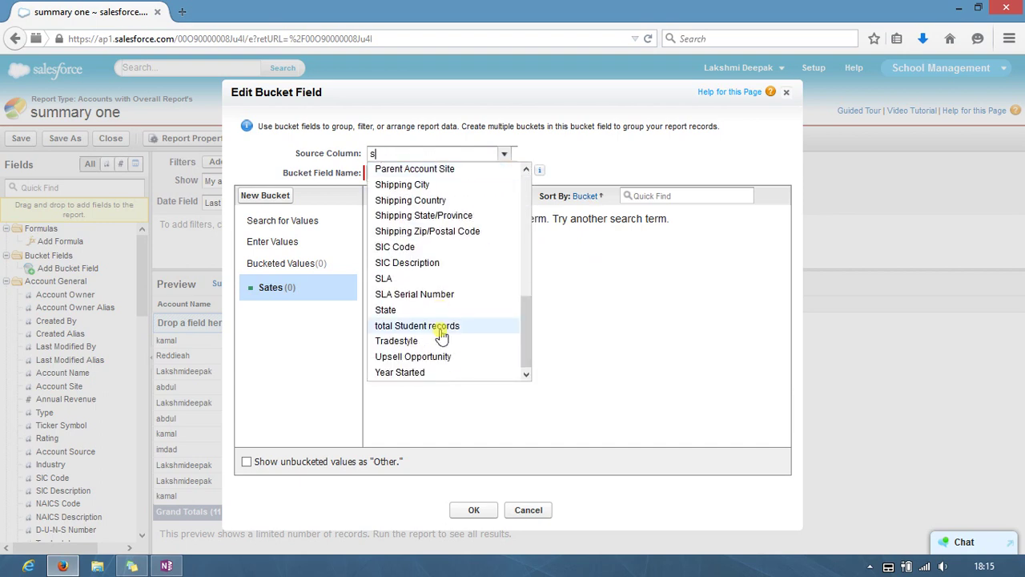
click(404, 310)
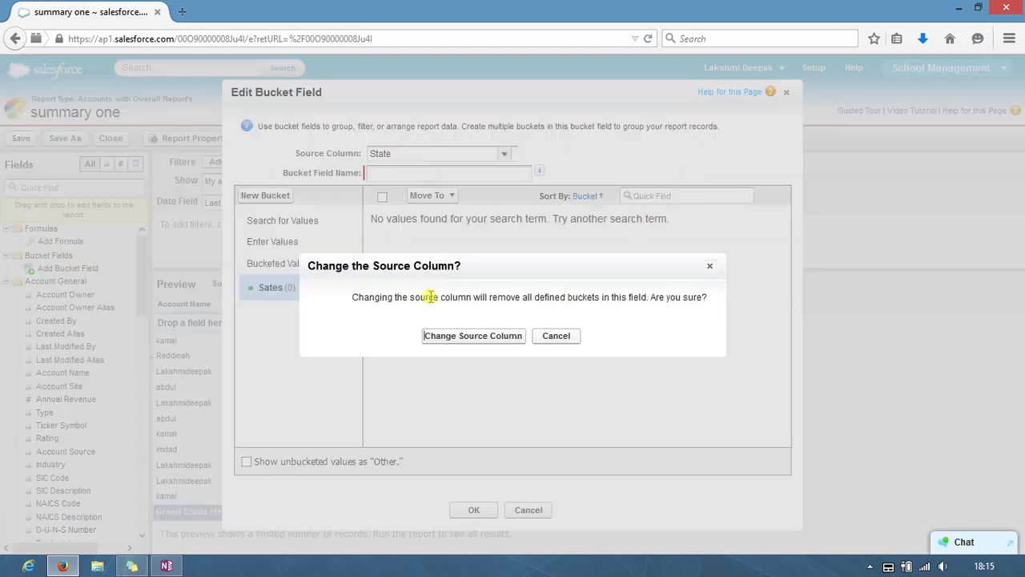
- Confirm the State source column and move Andhra Pradesh and Telangana into a new bucket
click(470, 338)
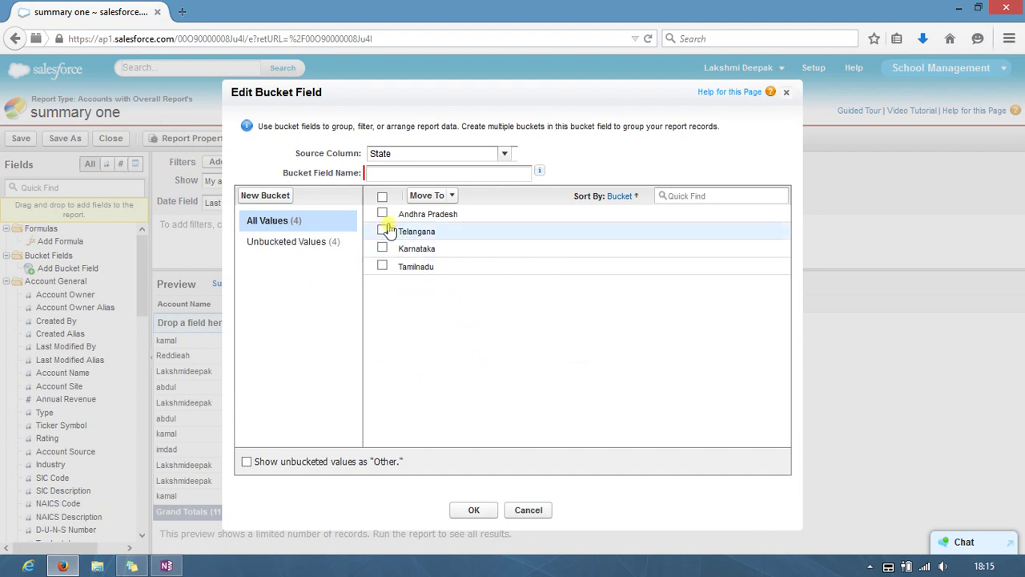
click(296, 242)
click(296, 221)
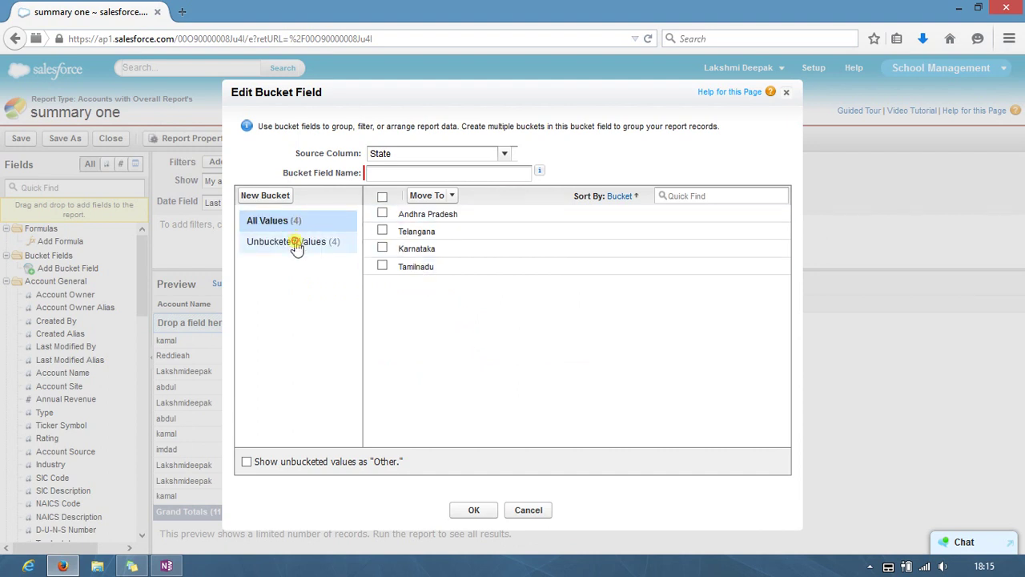
click(296, 242)
click(269, 196)
text(andhra & kaarnataka)
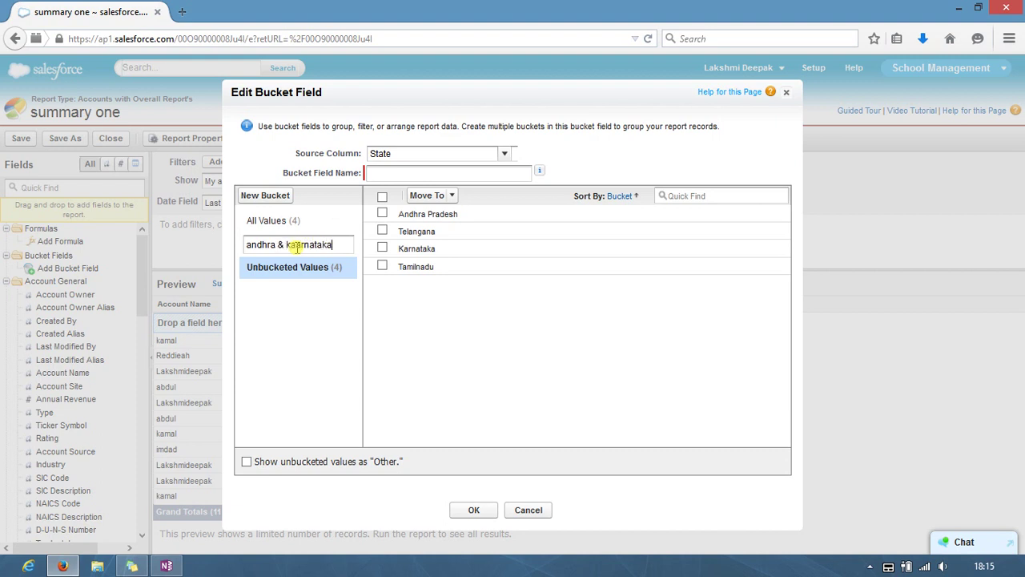
click(382, 213)
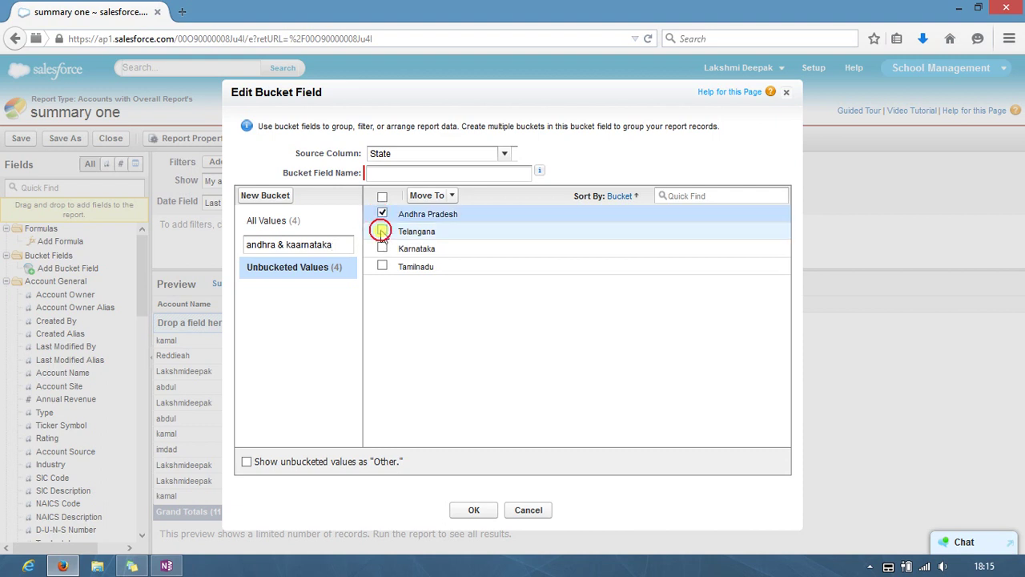
click(382, 231)
click(435, 196)
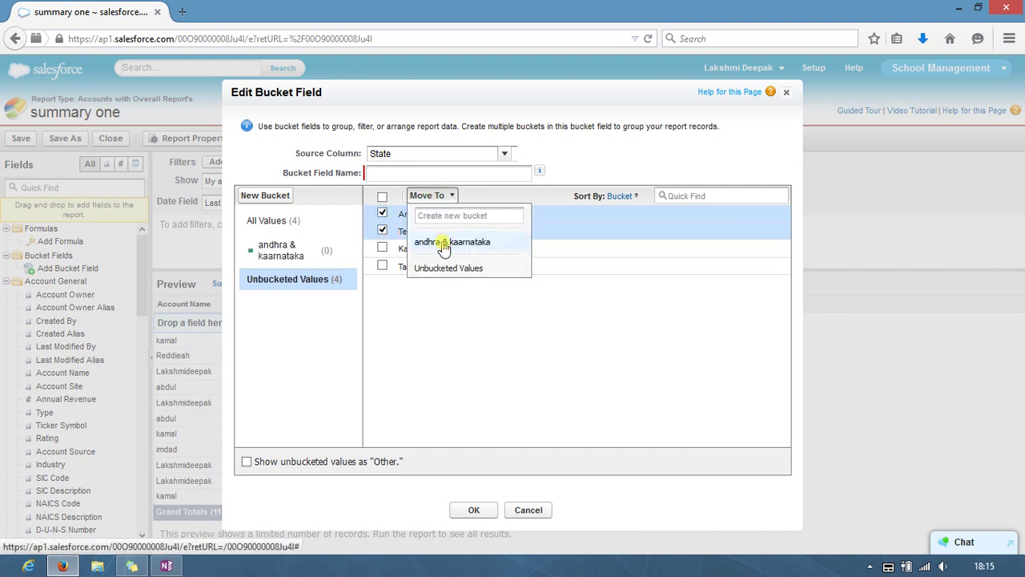
click(443, 245)
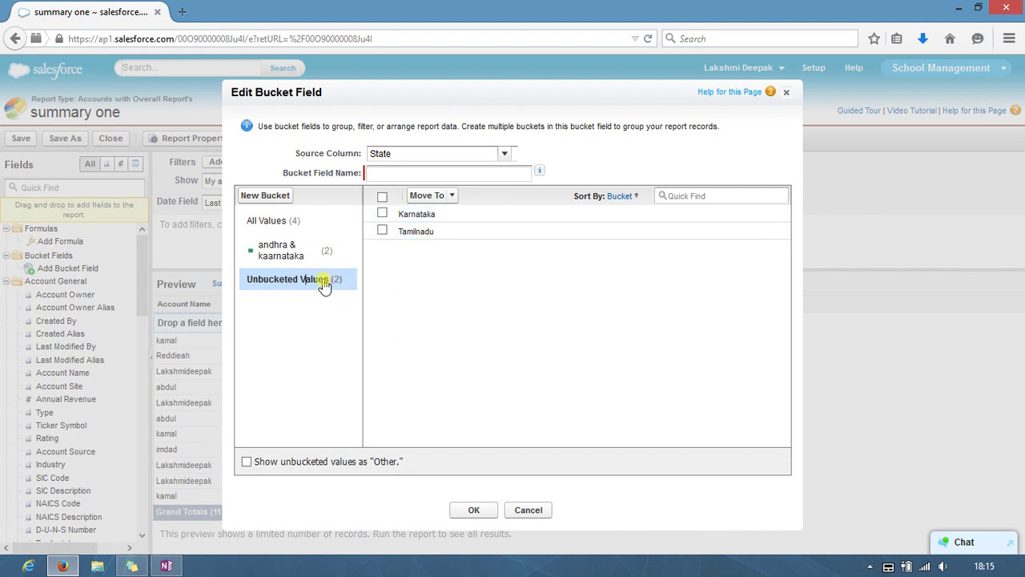
- Add a second bucket named 'karnataka & tamilnadu'
click(382, 197)
click(435, 196)
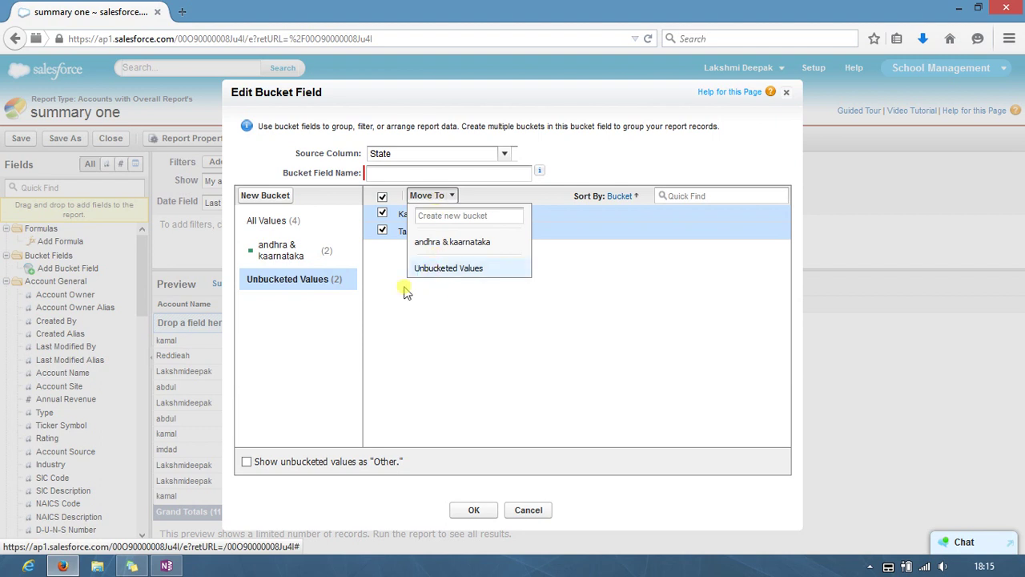
click(384, 306)
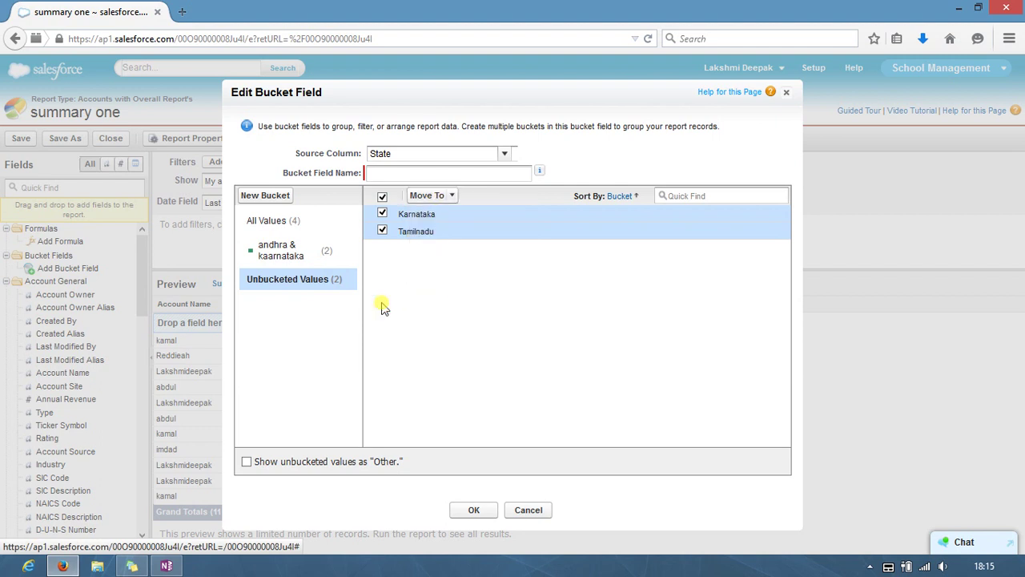
click(270, 197)
text(karnataka & tamilnadu)
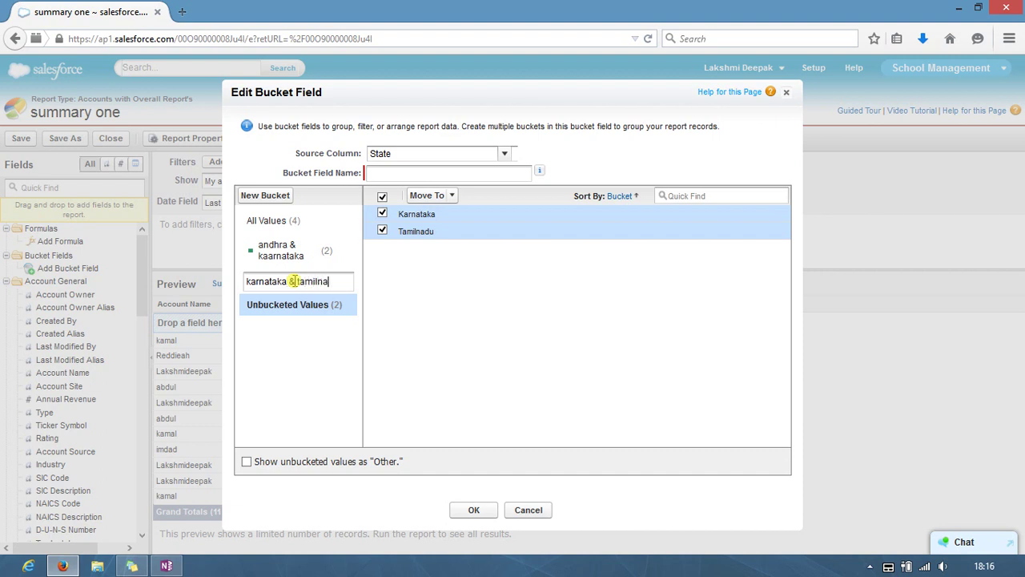
click(385, 294)
mouse_move(296, 250)
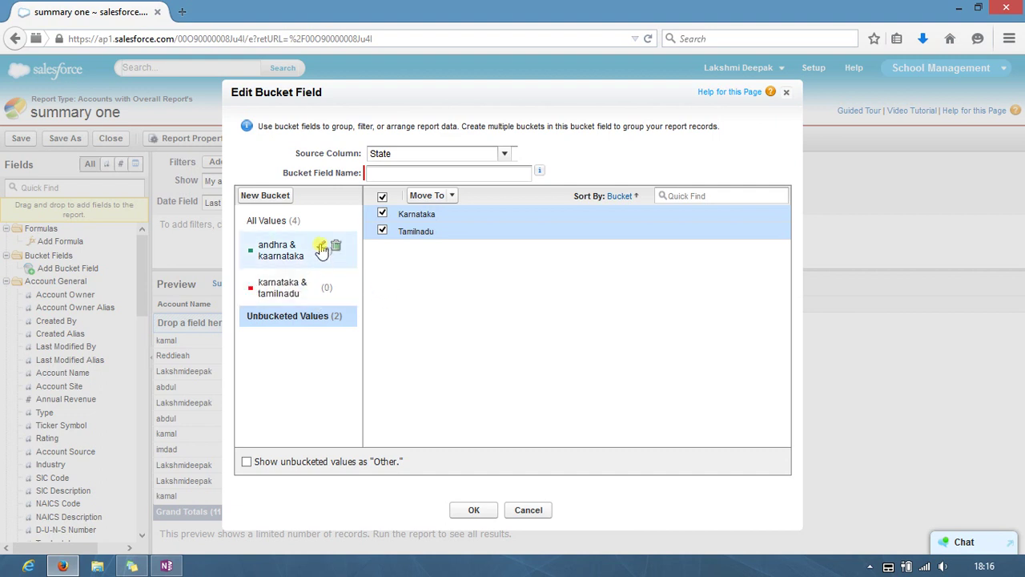
- Rename the 'andhra & kaarnataka' bucket to 'andhra & Telanga'
click(323, 247)
drag(340, 247, 290, 246)
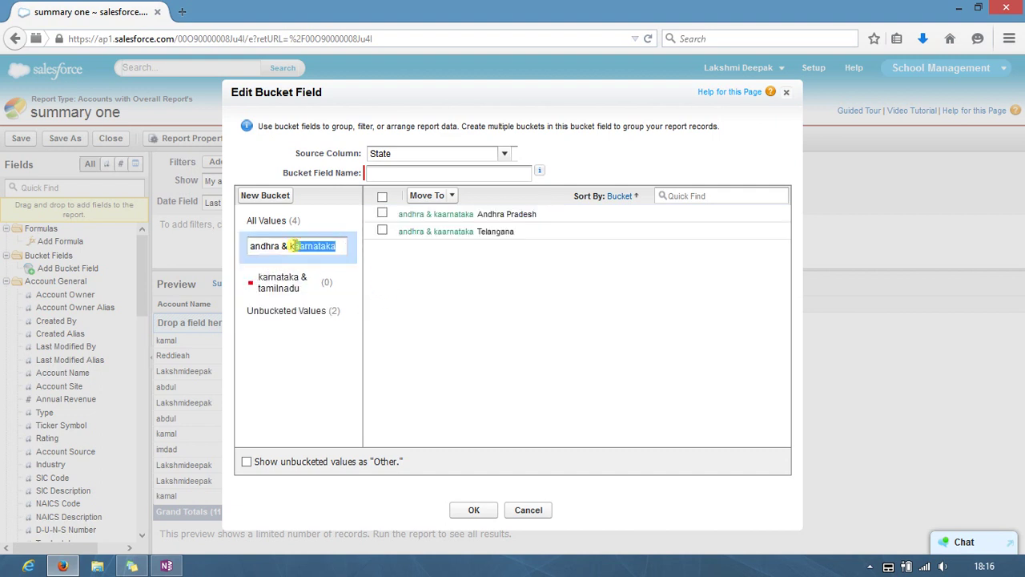
key(super)
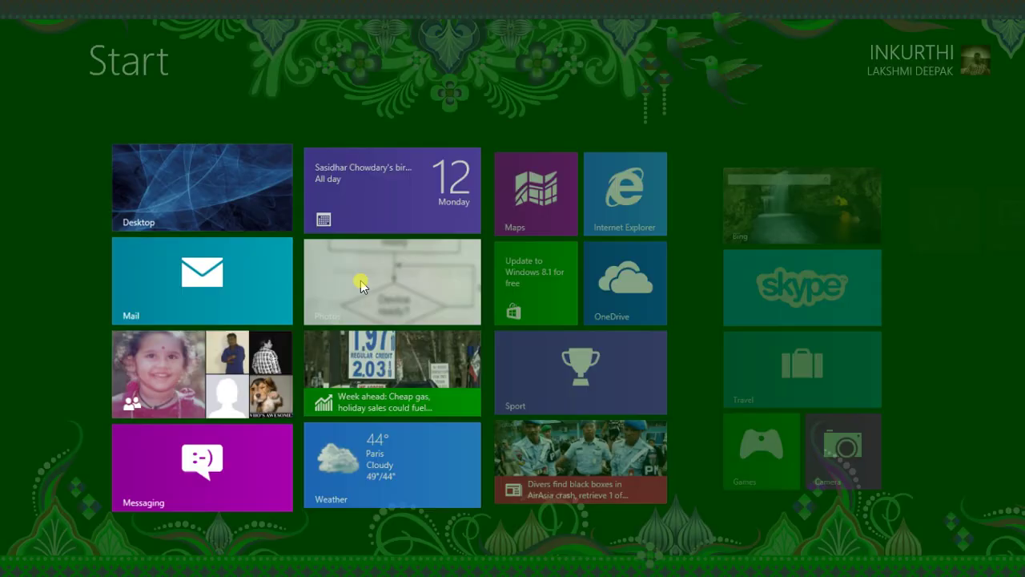
key(super)
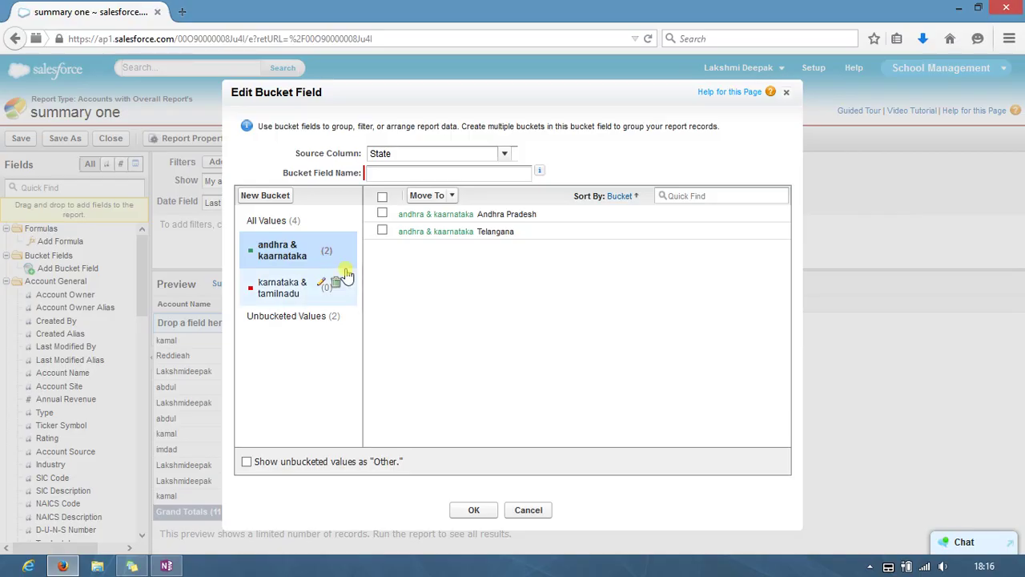
double_click(331, 246)
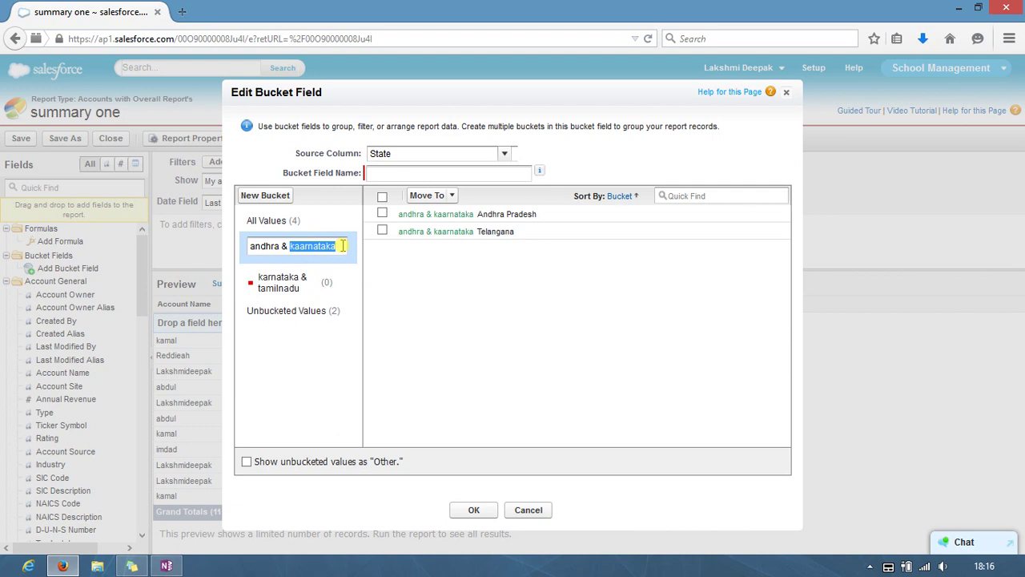
key(BackSpace)
text(Telang)
key(Return)
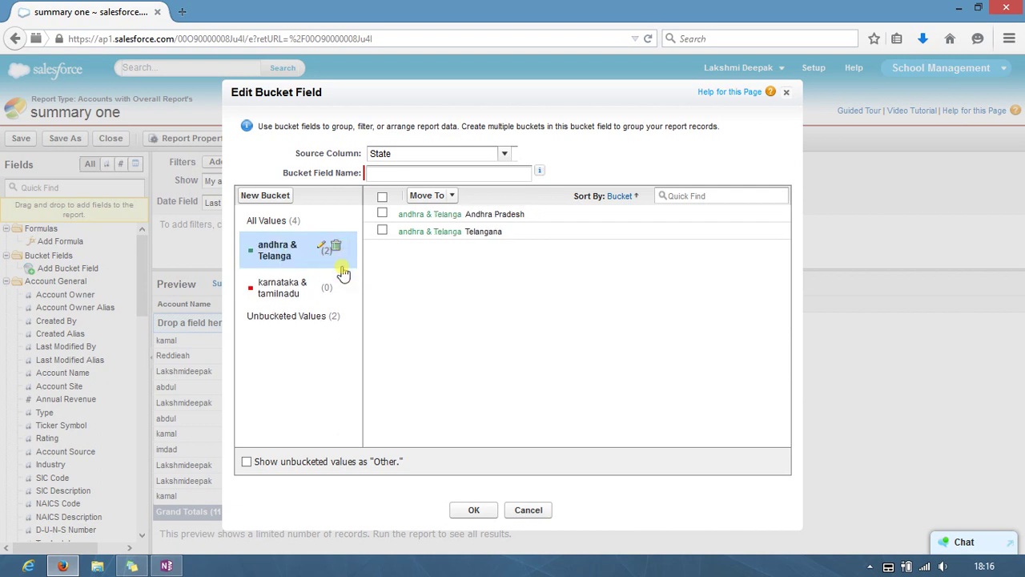
- Assign Karnataka and Tamilnadu to the 'karnataka & tamilnadu' bucket
click(319, 285)
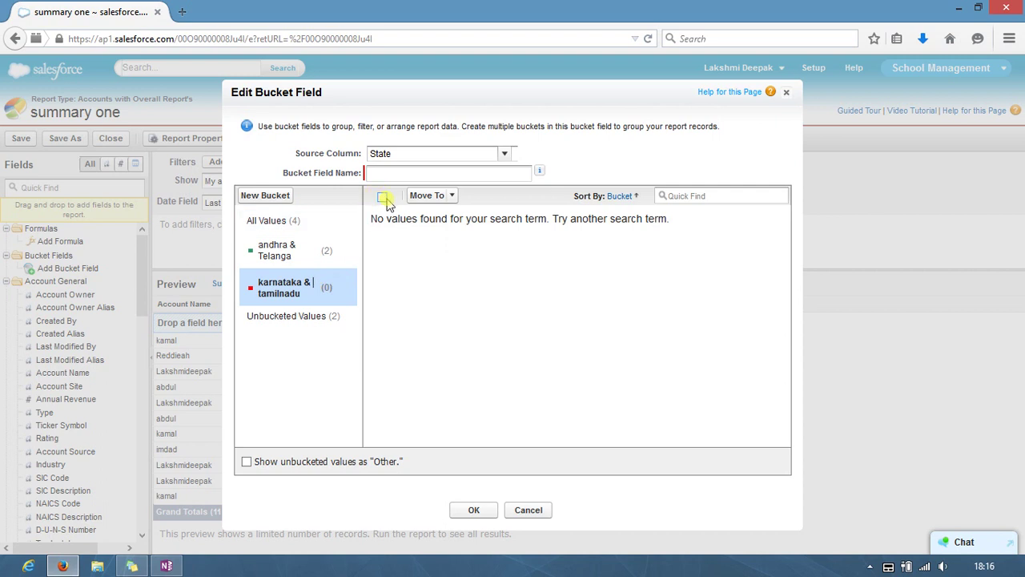
click(316, 250)
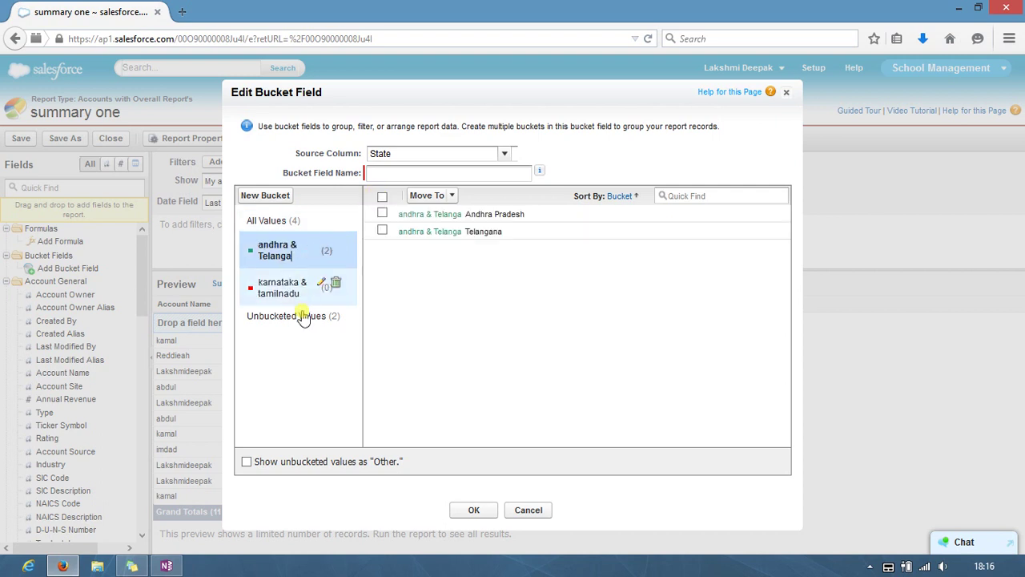
click(304, 318)
click(382, 196)
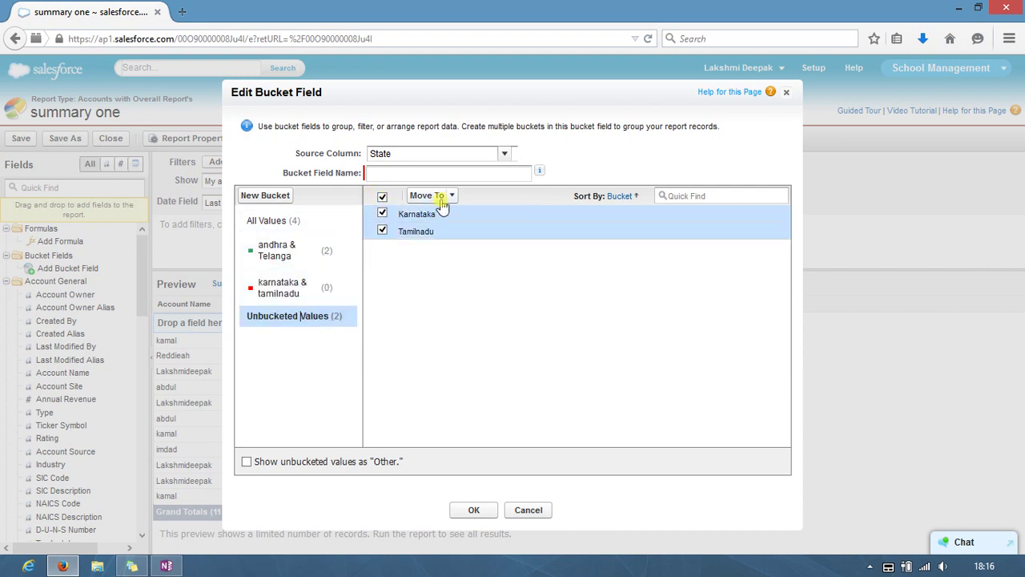
click(440, 200)
click(446, 244)
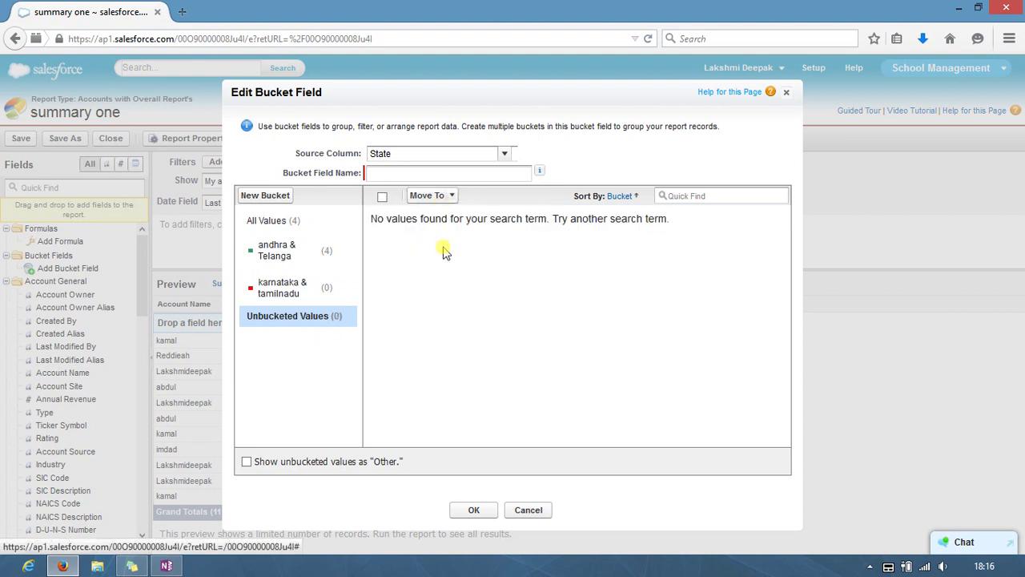
click(280, 251)
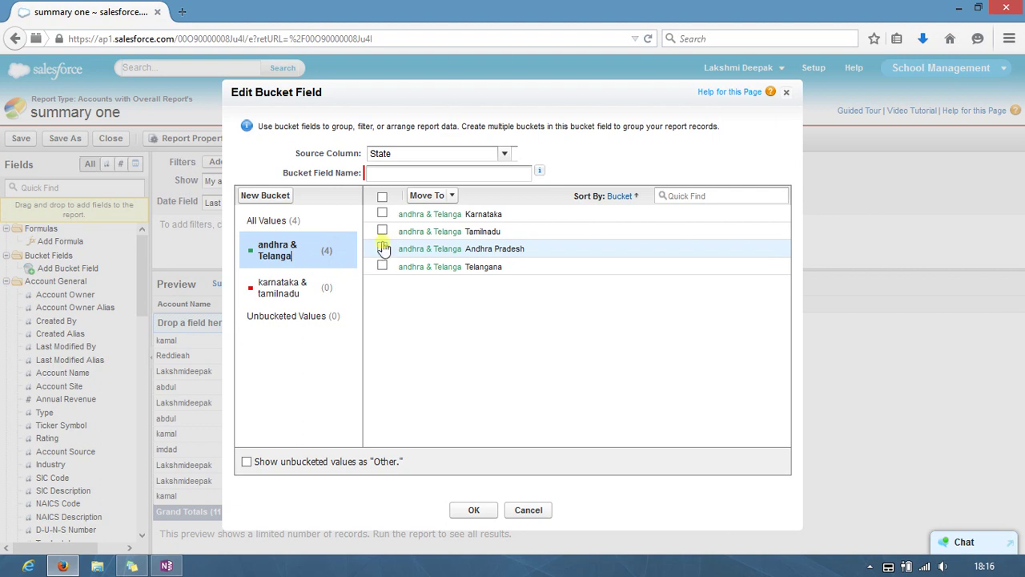
click(382, 215)
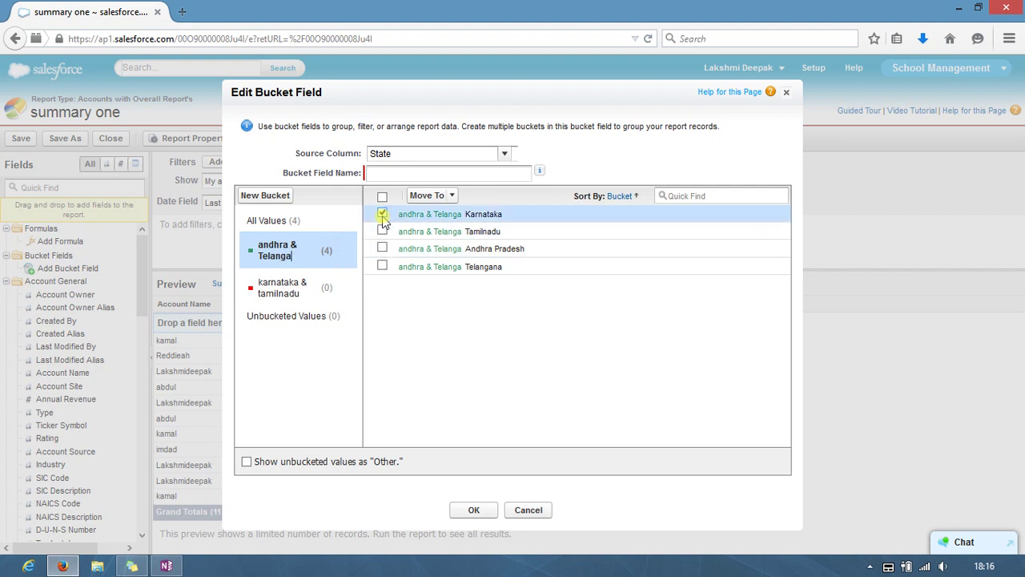
click(383, 231)
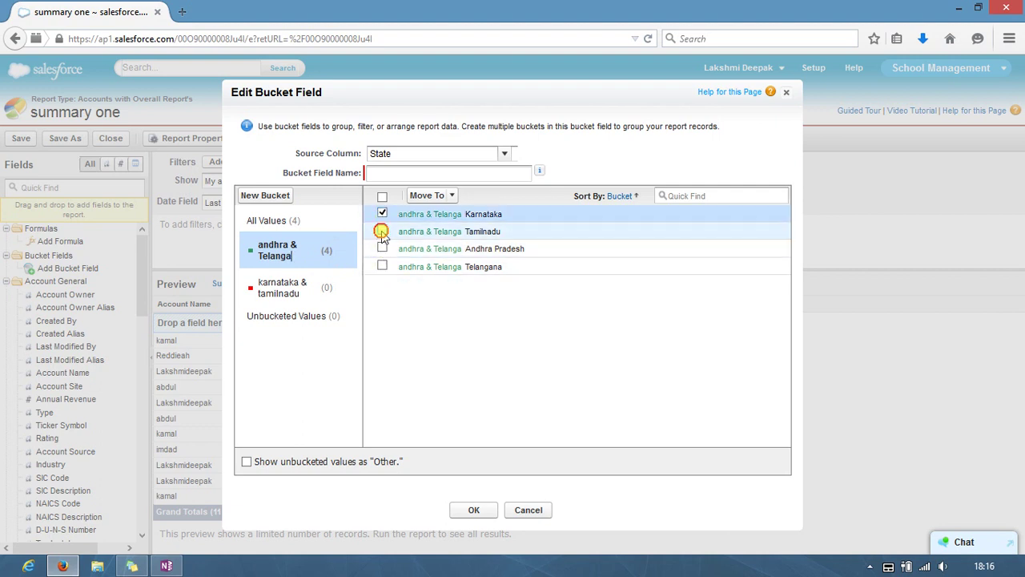
click(425, 196)
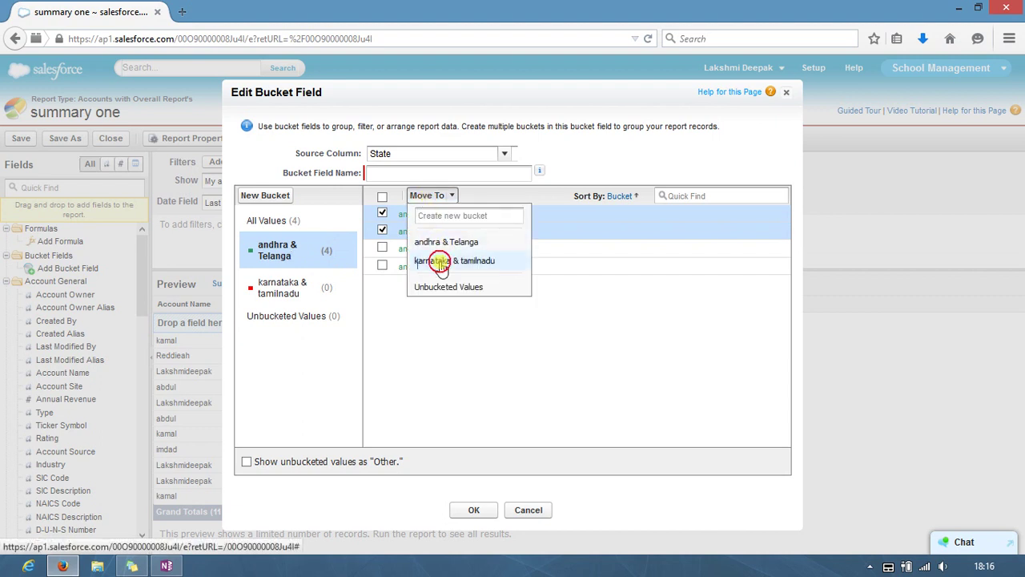
click(440, 260)
- Name the bucket field 'BUCKET ild' and save it
click(481, 515)
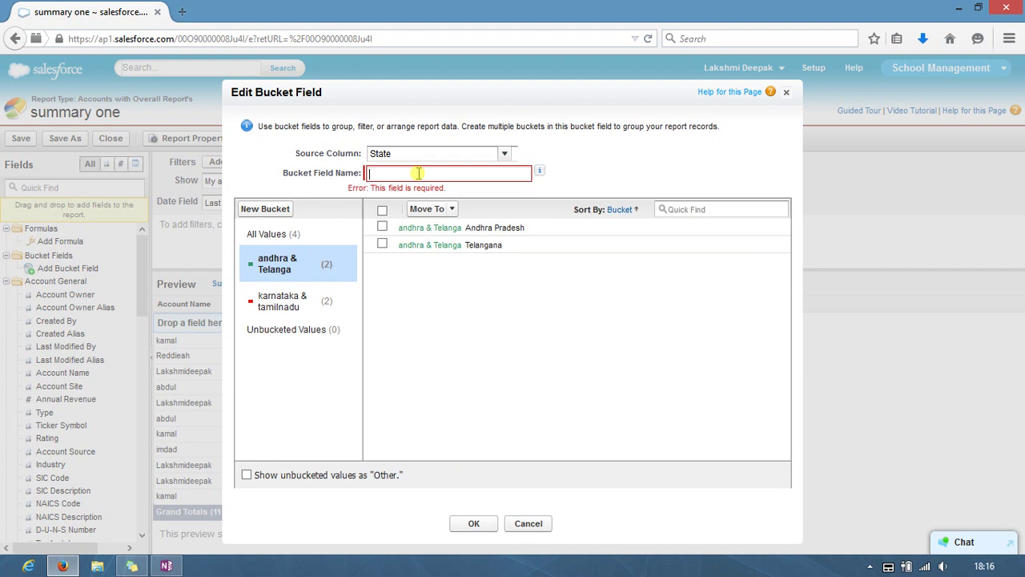
click(448, 173)
text(BUCKET ild)
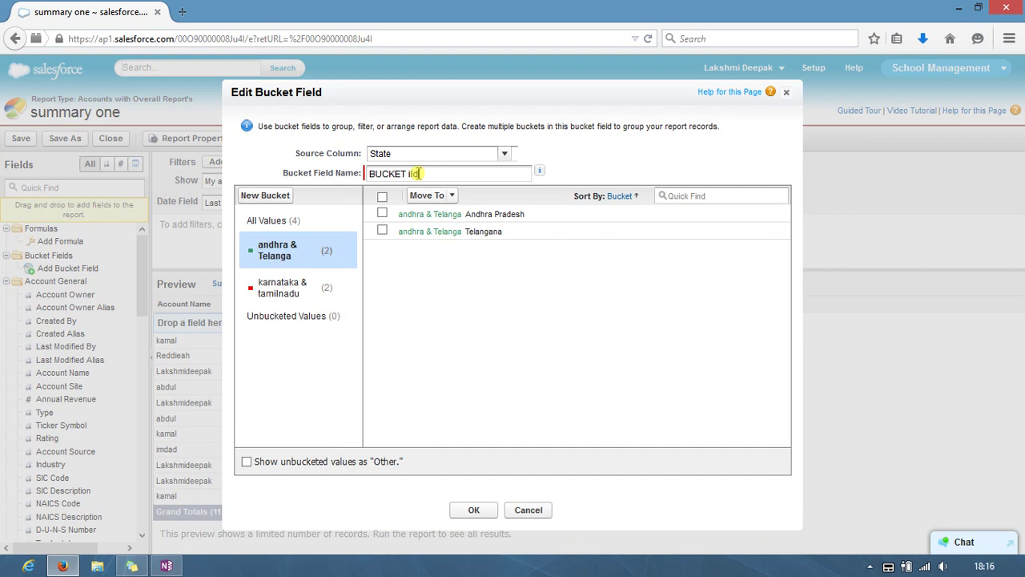
click(478, 512)
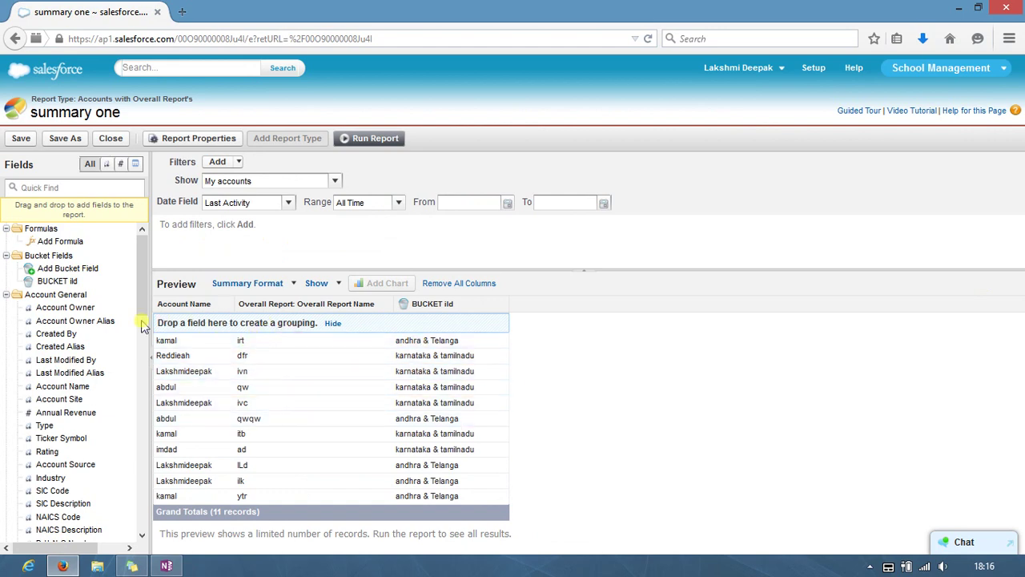
- Find the State field with 'sta', group the preview by it, then remove that grouping
click(58, 188)
text(s)
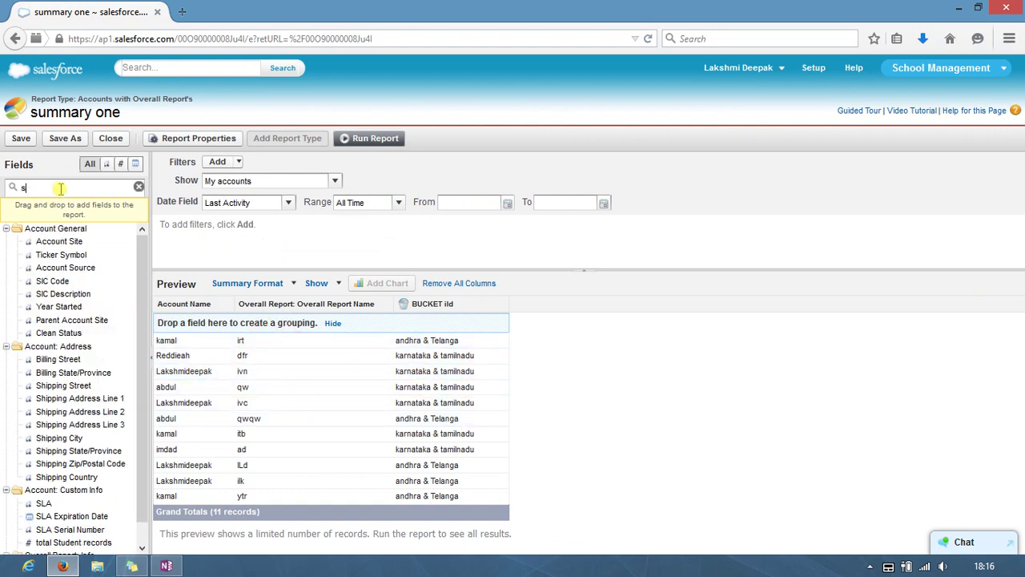
text(ta)
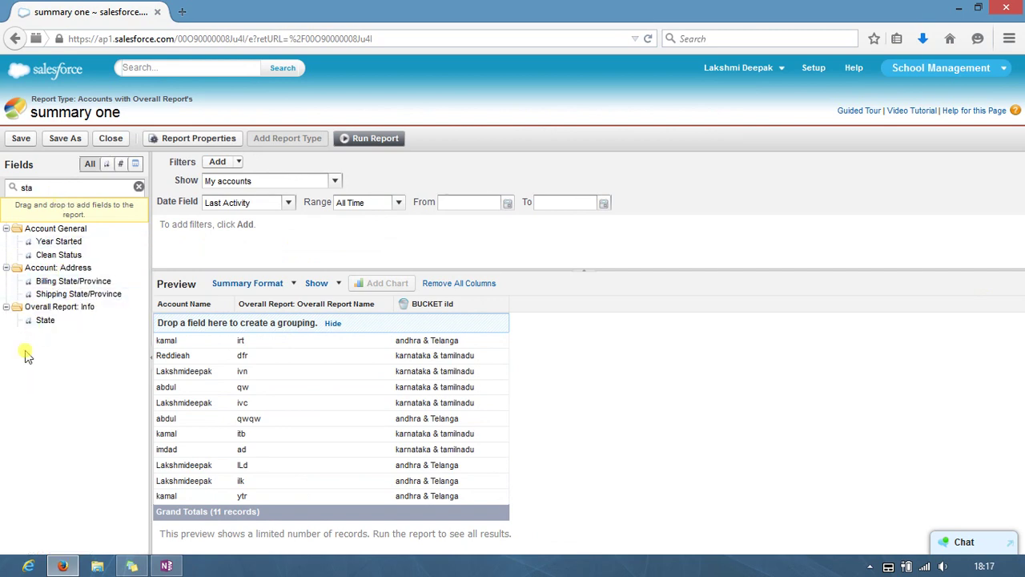
drag(36, 320, 187, 322)
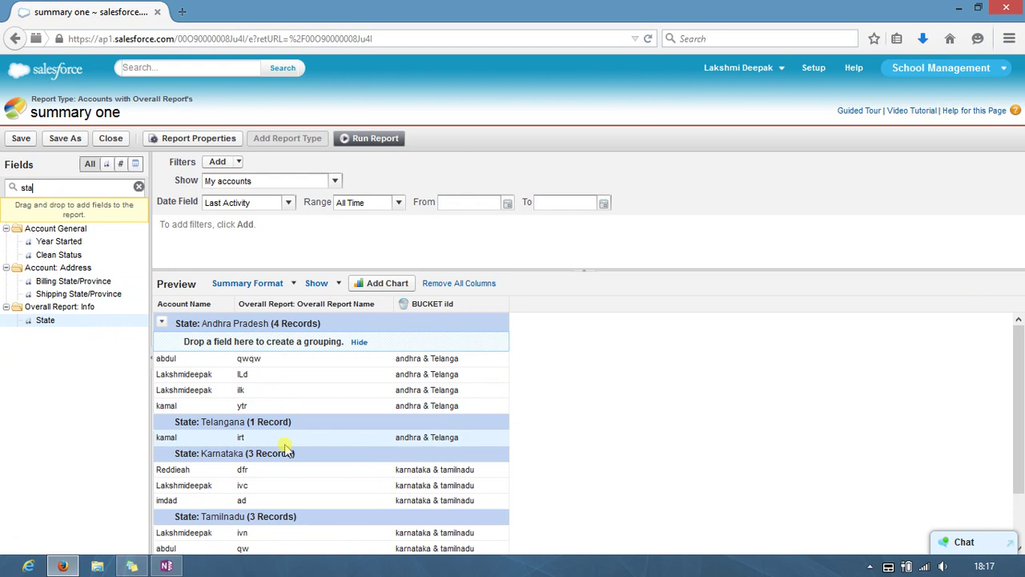
drag(197, 323, 46, 314)
- Try the Tabular, Matrix and Joined report formats in turn
click(275, 285)
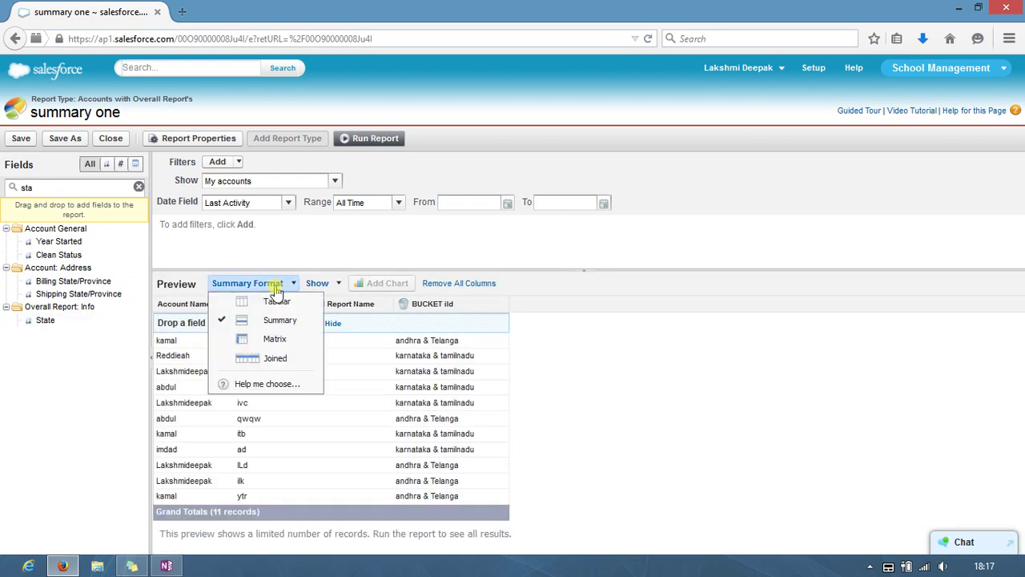
click(273, 301)
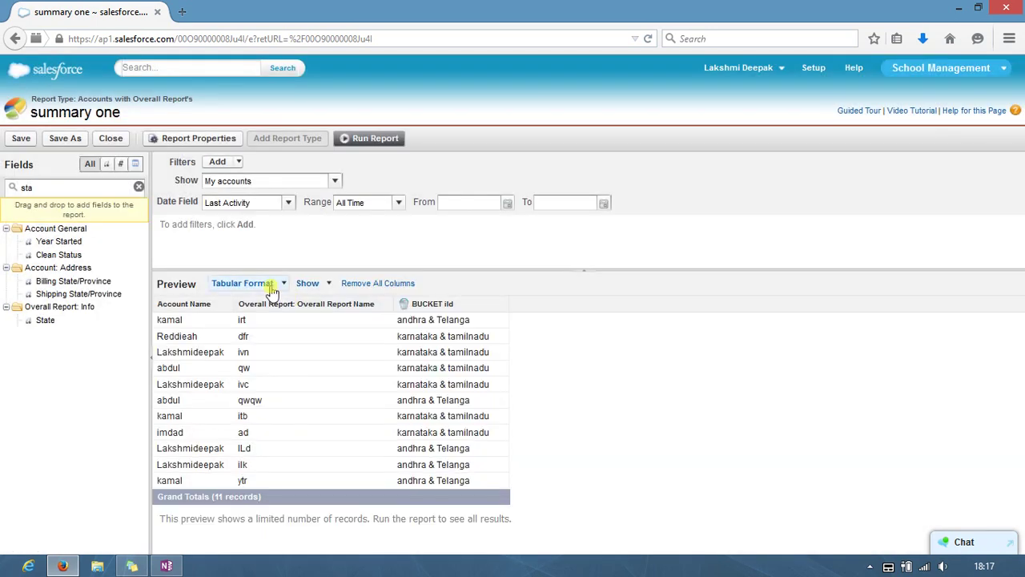
click(272, 290)
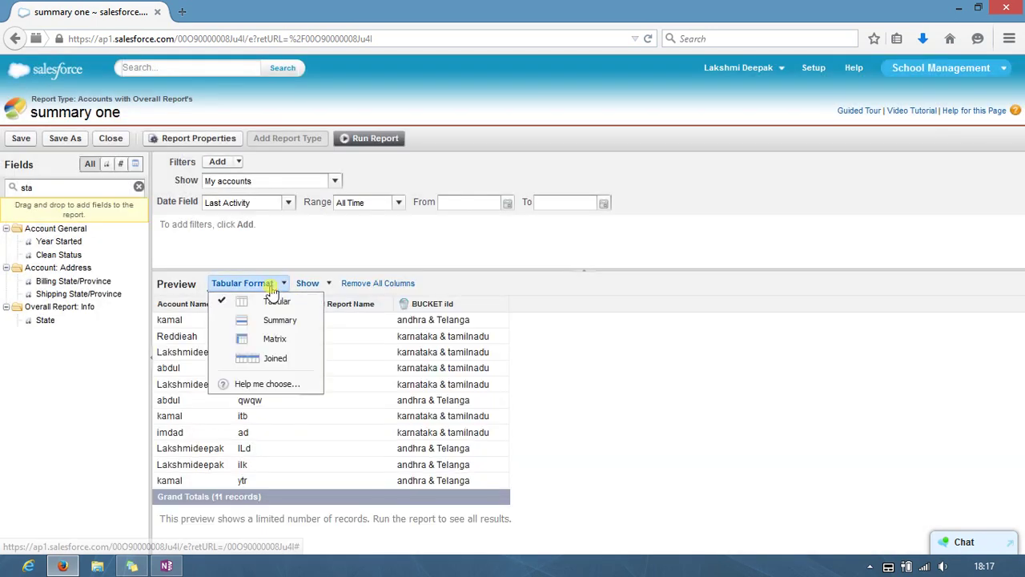
click(271, 340)
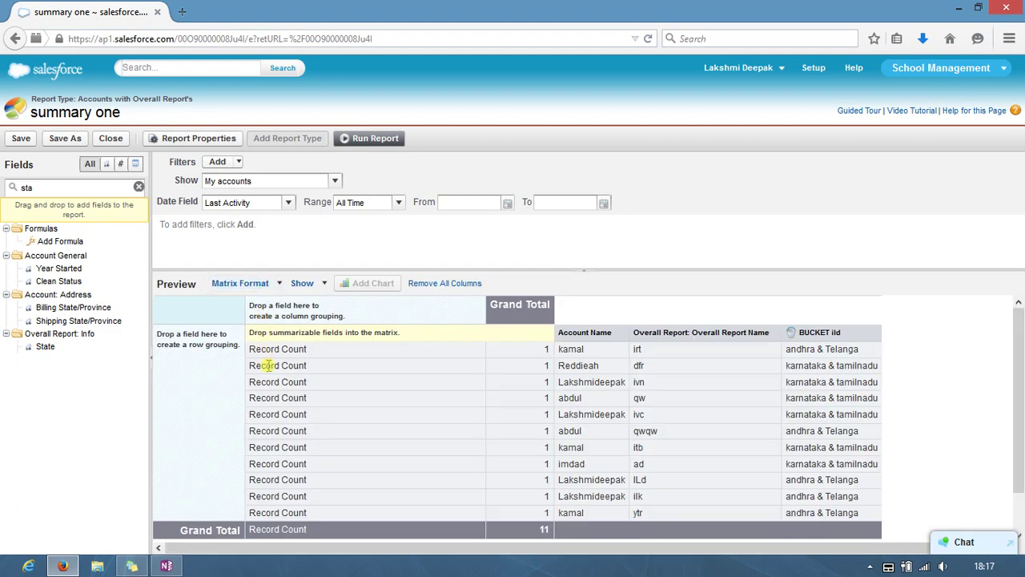
click(252, 285)
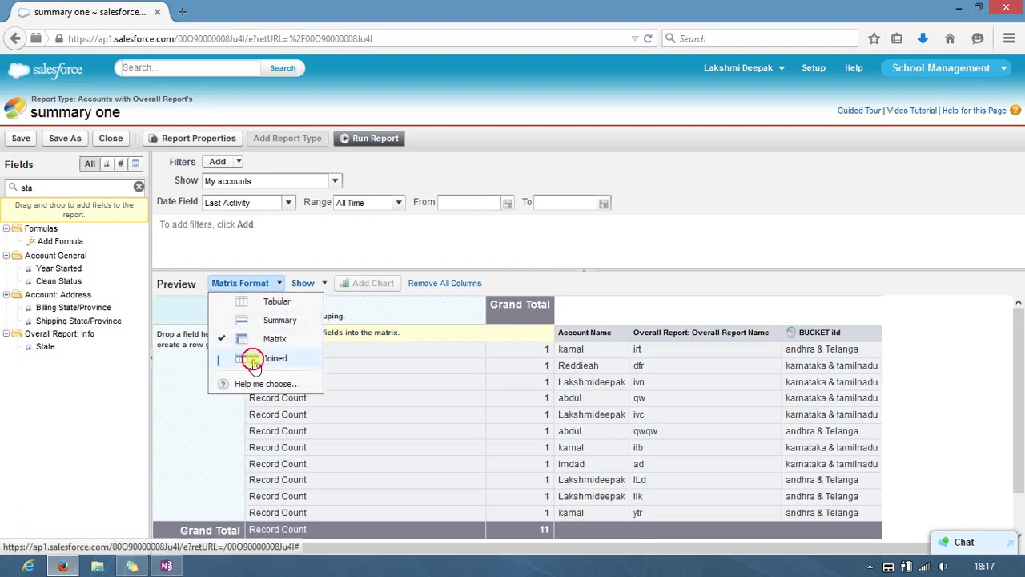
click(252, 358)
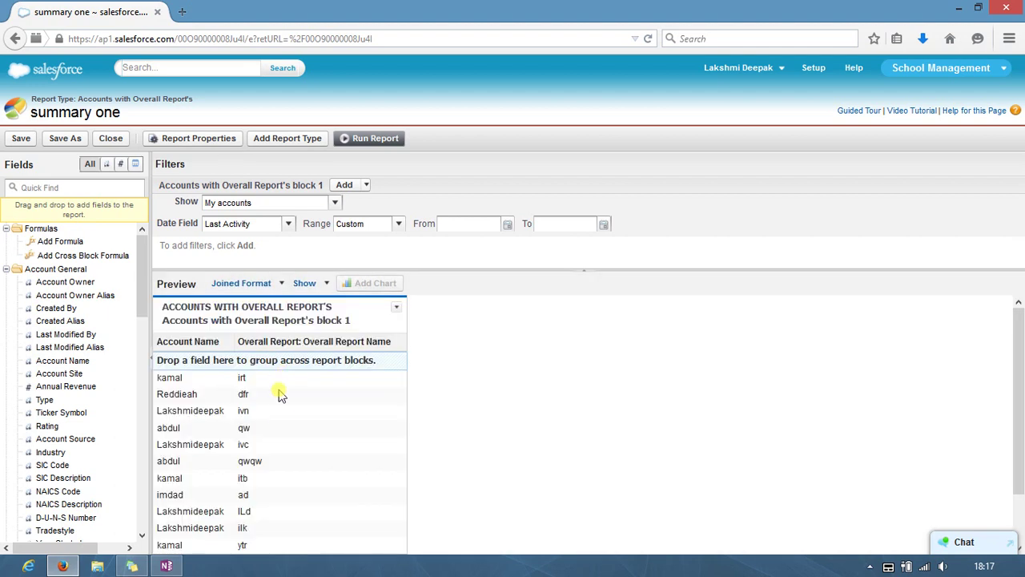
- Search the fields for 'bu', then set the report to Summary format
scroll(285, 435, down, 2)
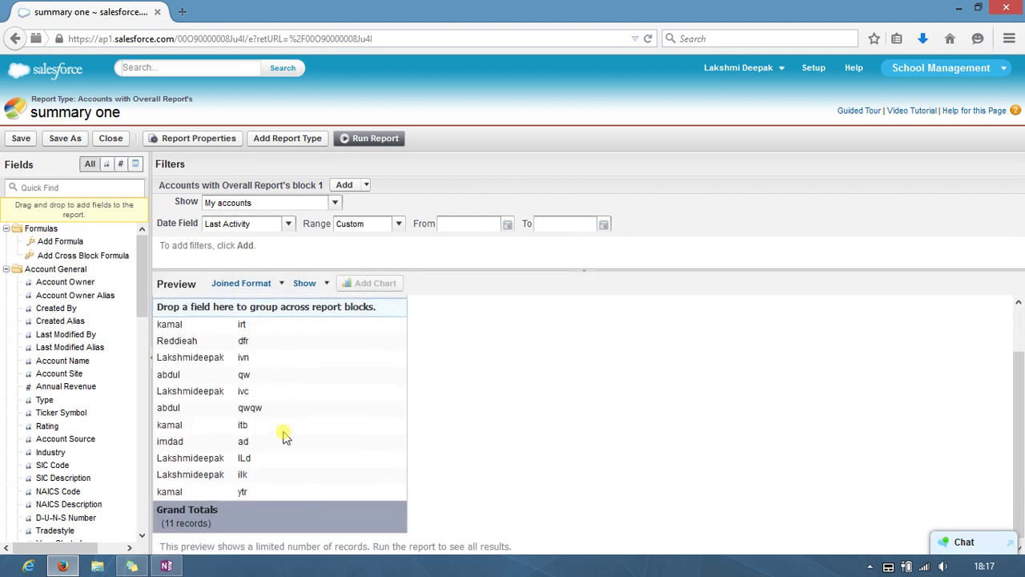
scroll(285, 435, up, 2)
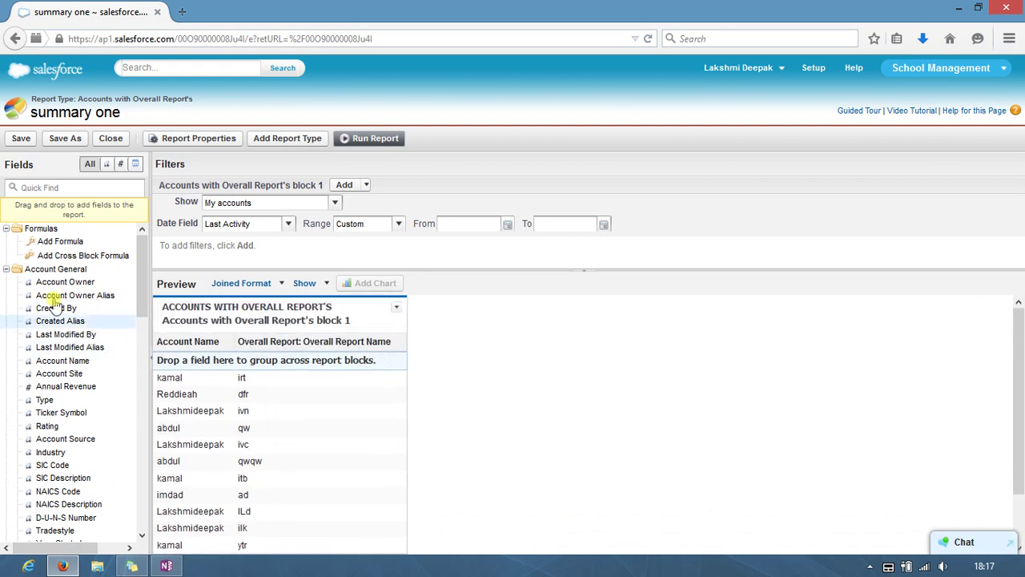
click(40, 187)
text(b)
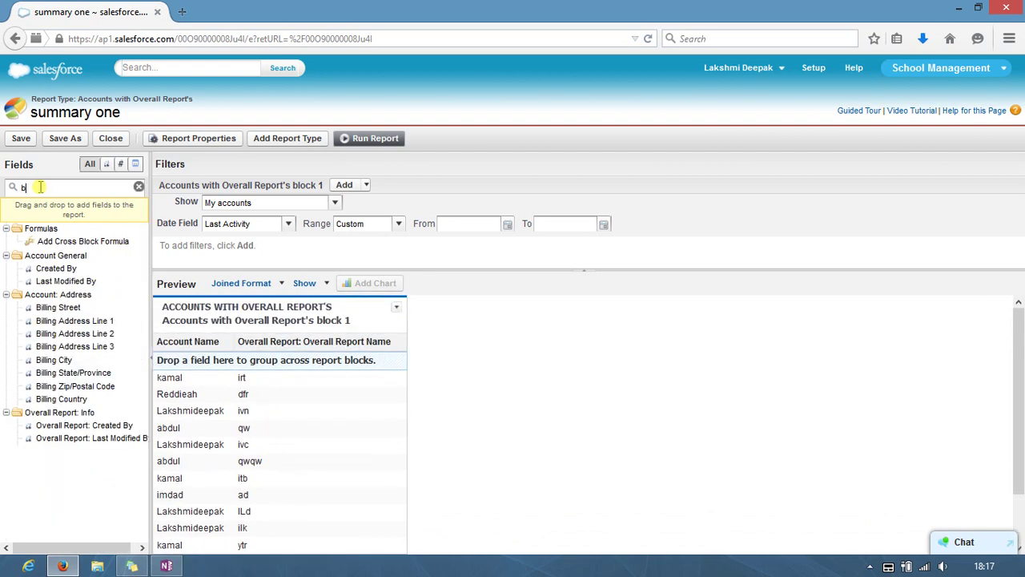
text(u)
key(BackSpace)
key(BackSpace)
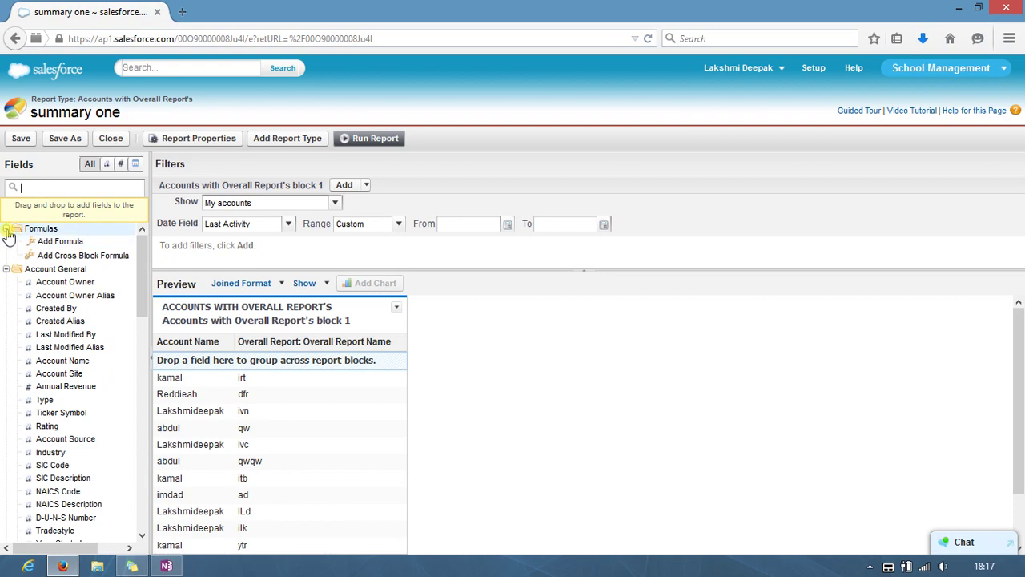
click(250, 283)
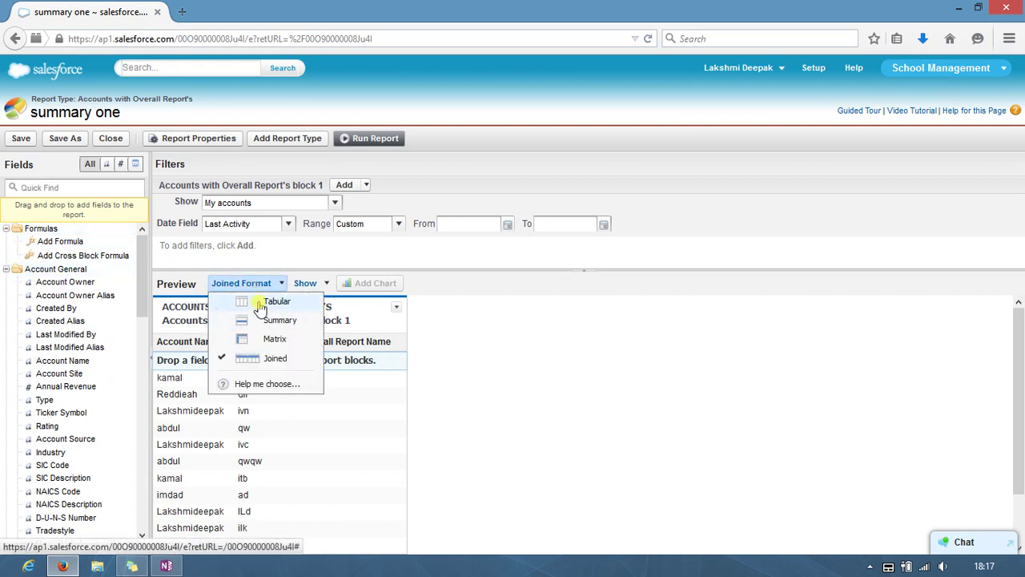
click(269, 322)
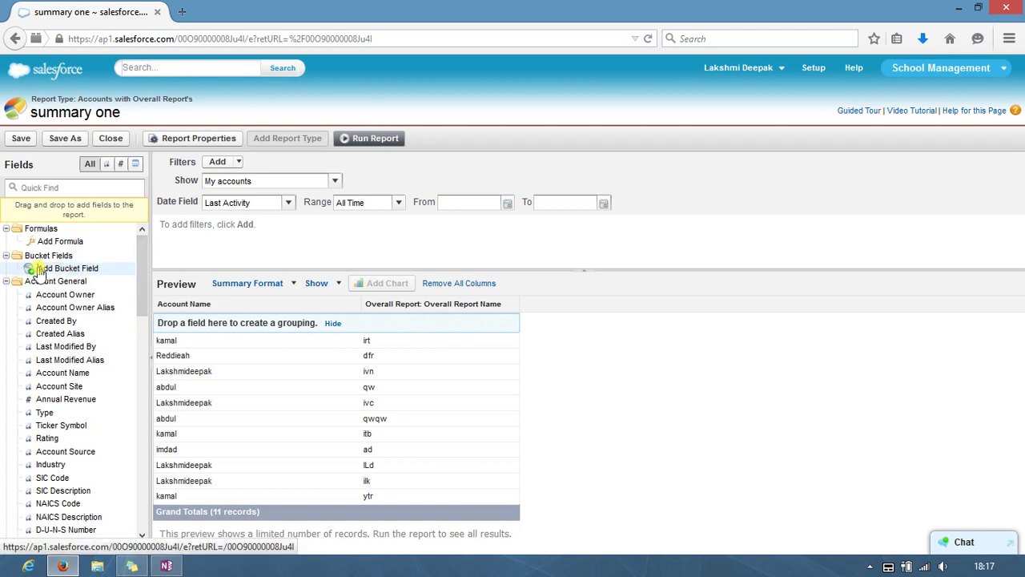
- Create a new bucket field named 'my buc' with State as its source column
click(38, 271)
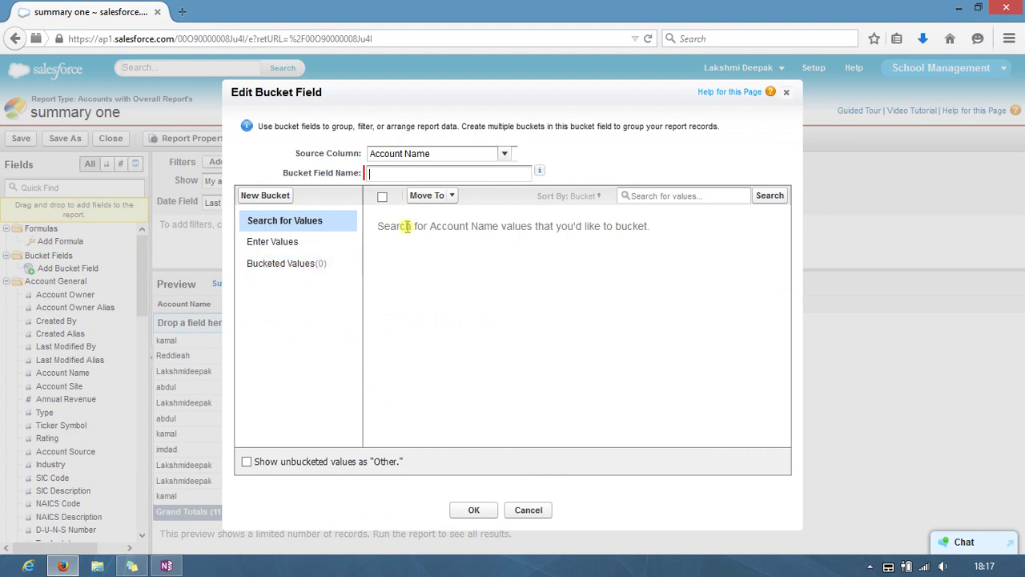
click(505, 154)
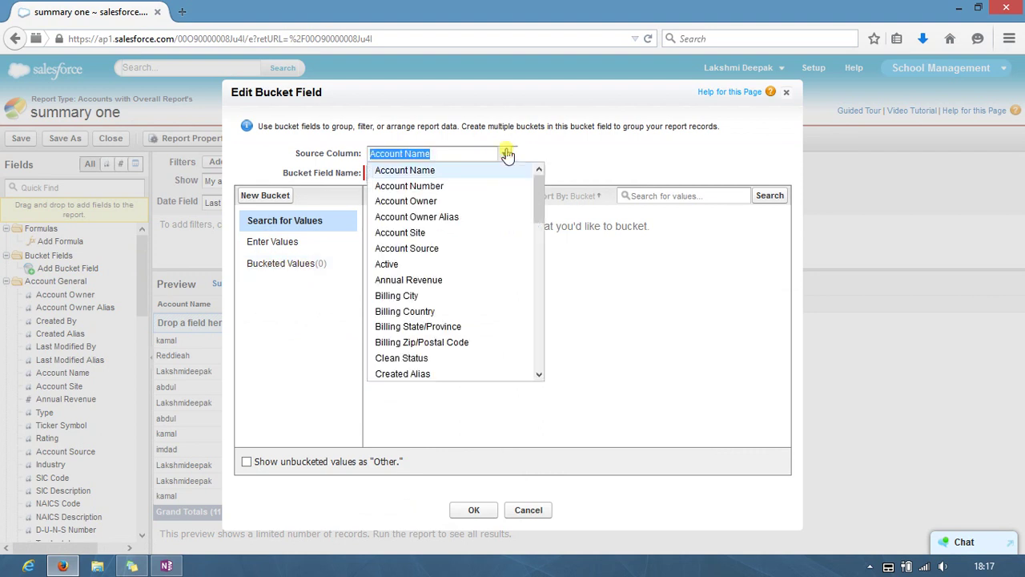
text(s)
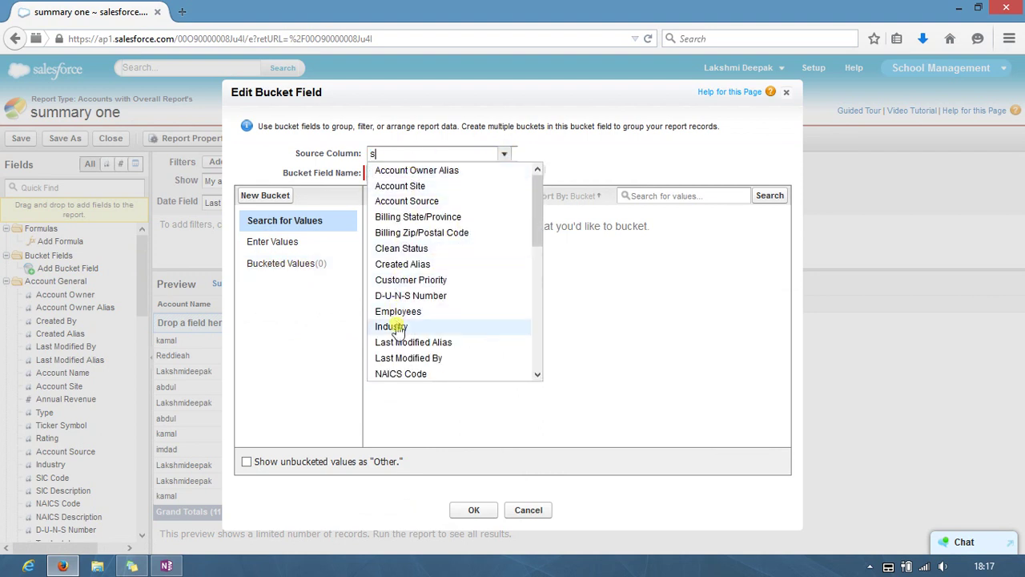
scroll(418, 233, down, 2)
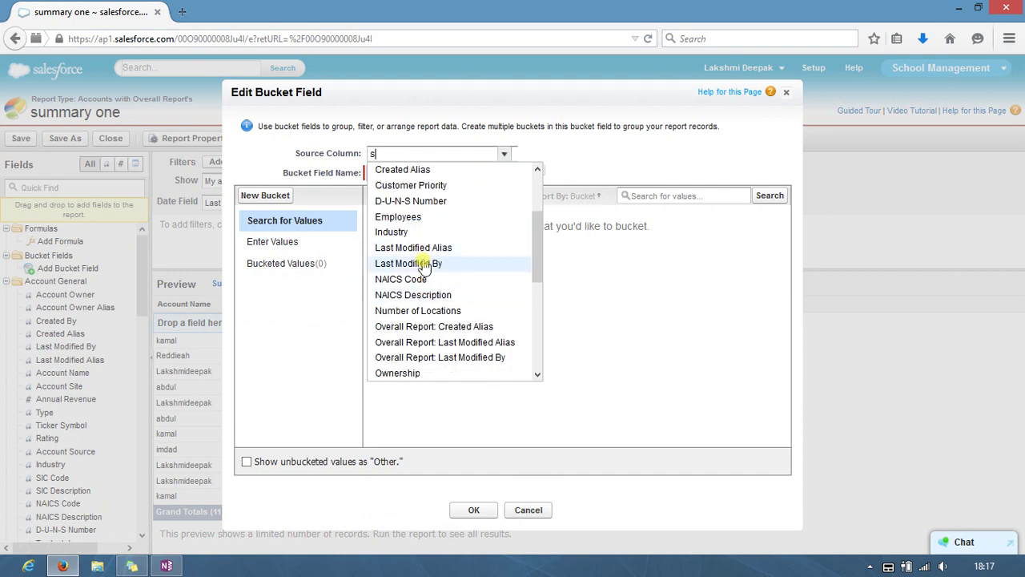
scroll(423, 280, down, 2)
scroll(398, 356, down, 2)
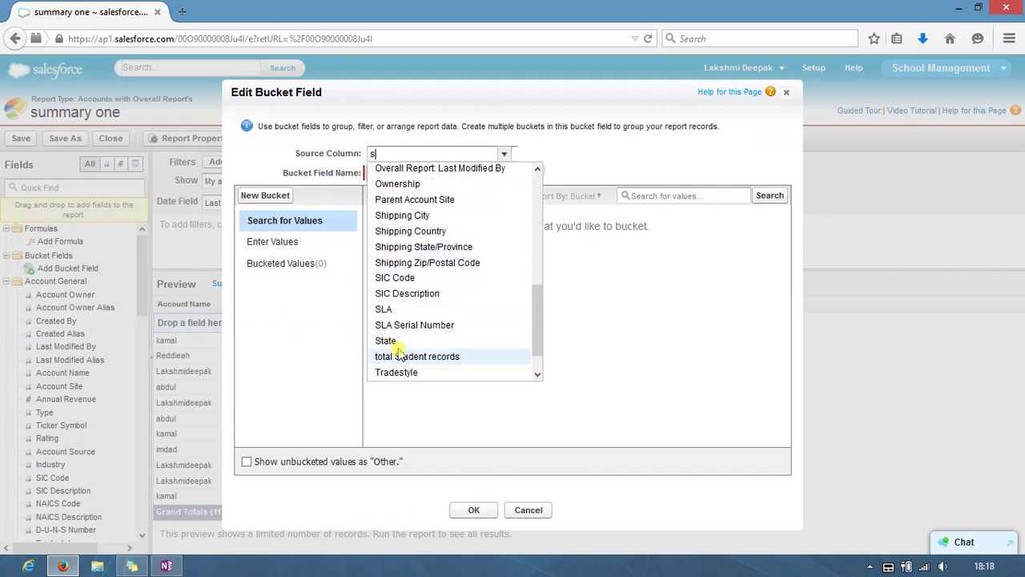
click(398, 340)
click(403, 173)
text(my buc)
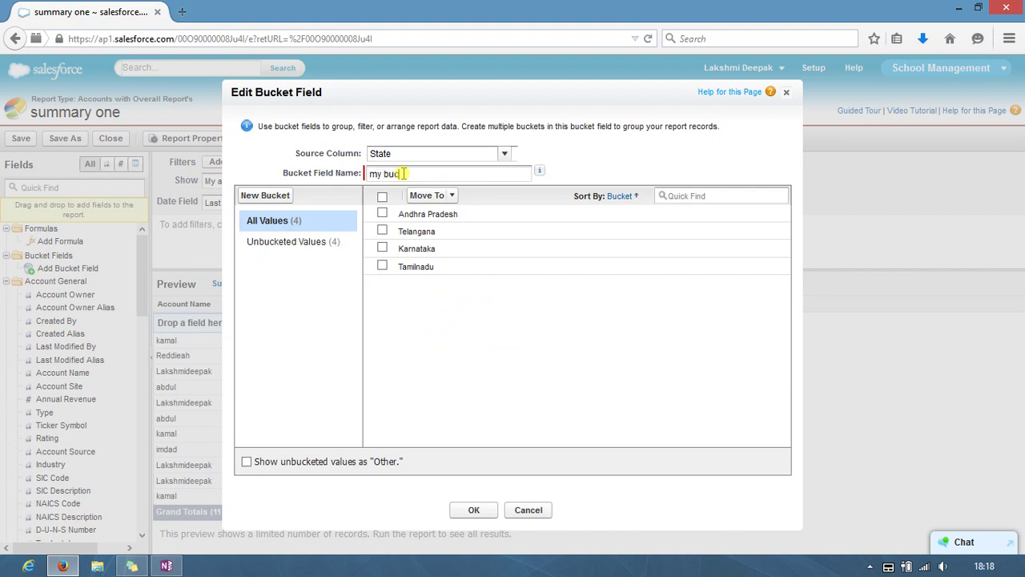
- Put Andhra Pradesh and Tamilnadu into an 'ap and tn' bucket and save the field
click(276, 200)
text(ap and tn)
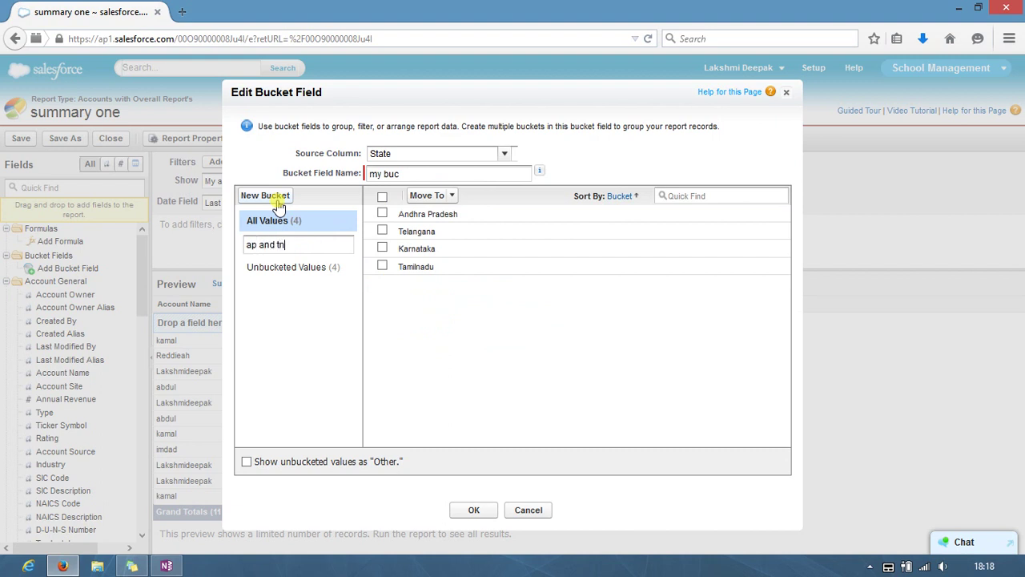
click(383, 213)
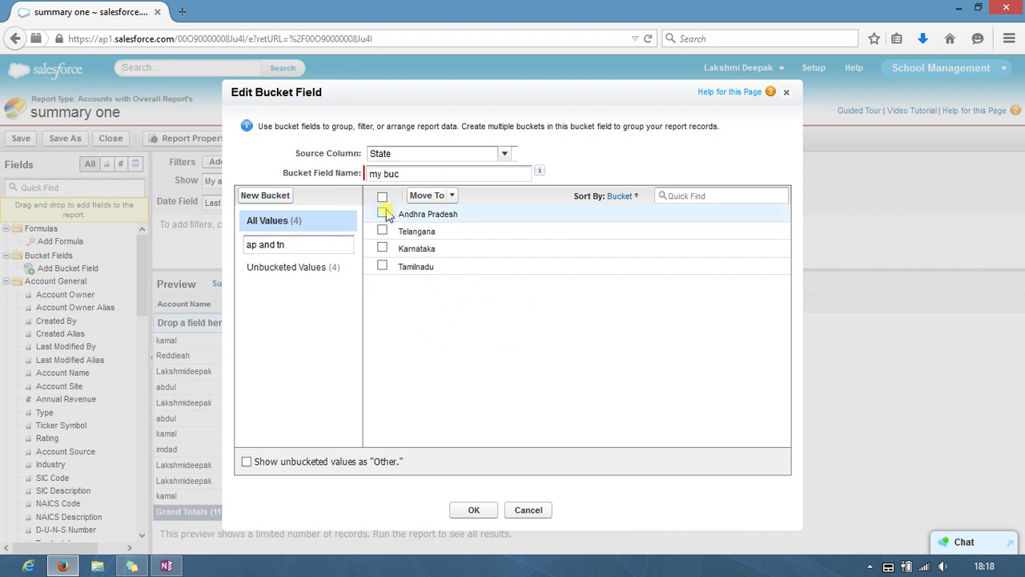
click(382, 265)
click(445, 196)
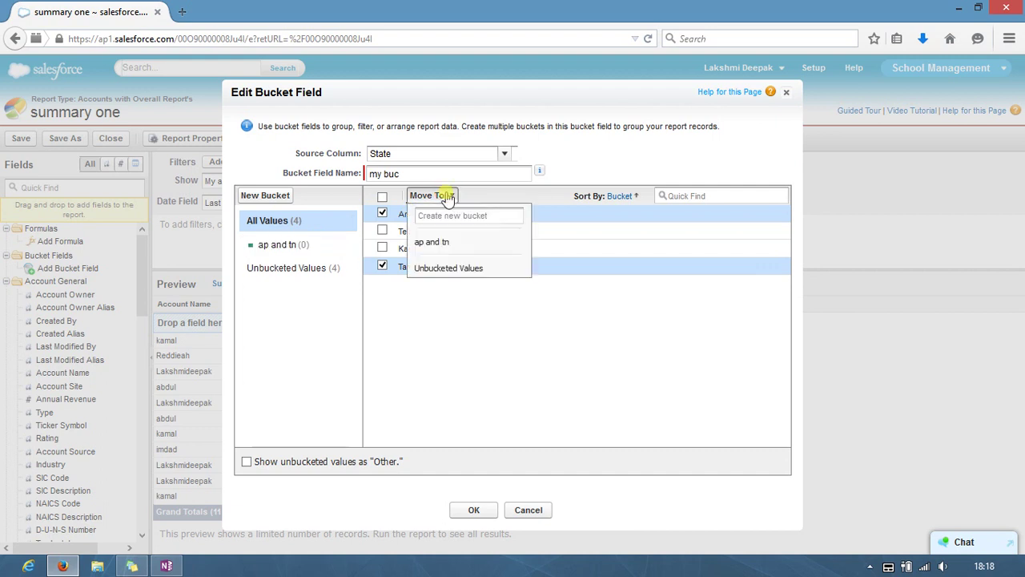
click(448, 242)
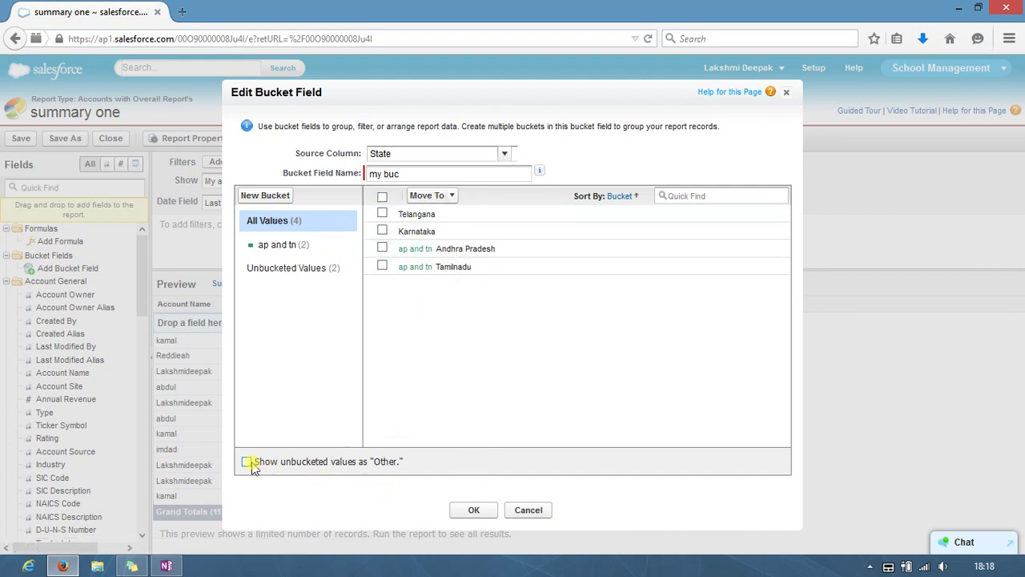
click(247, 462)
click(316, 274)
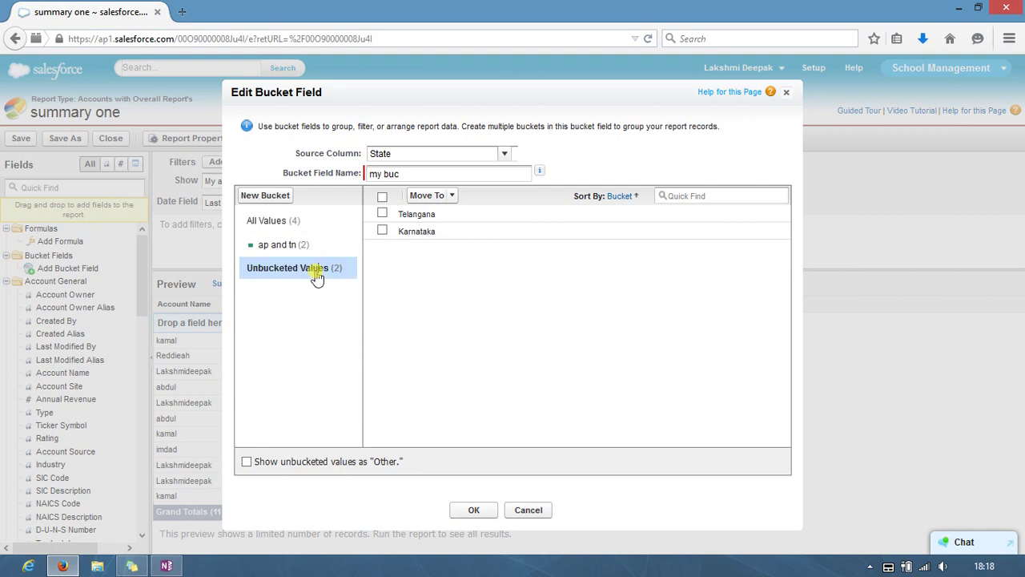
click(471, 510)
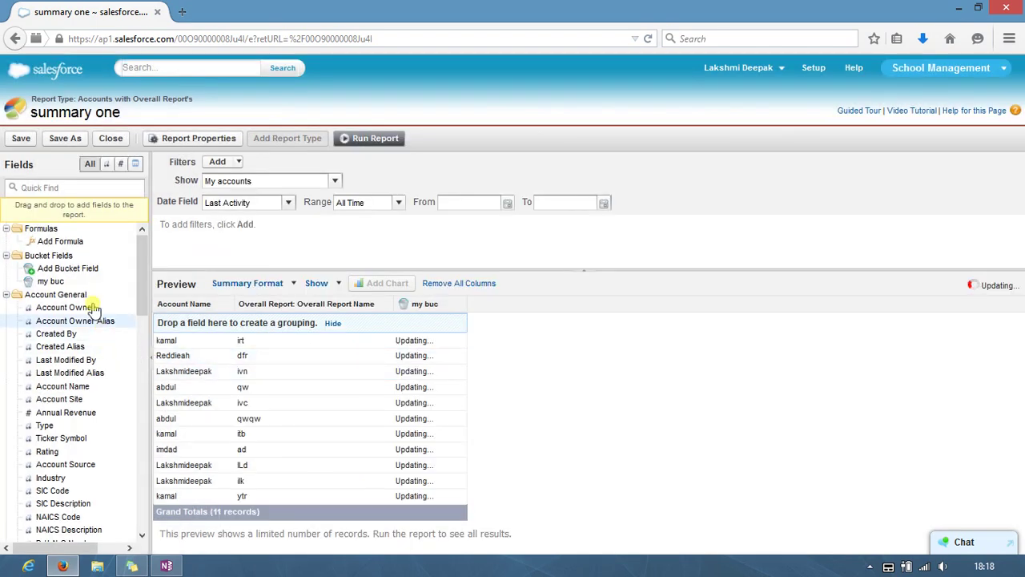
- Group the summary one preview by my buc and run the report
mouse_move(51, 281)
drag(108, 298, 213, 323)
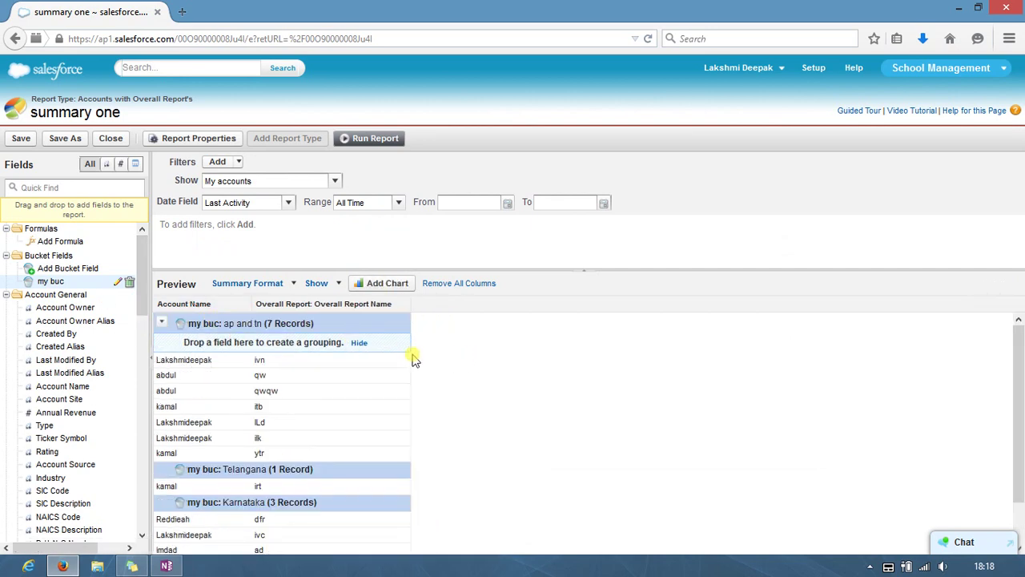
scroll(275, 331, down, 2)
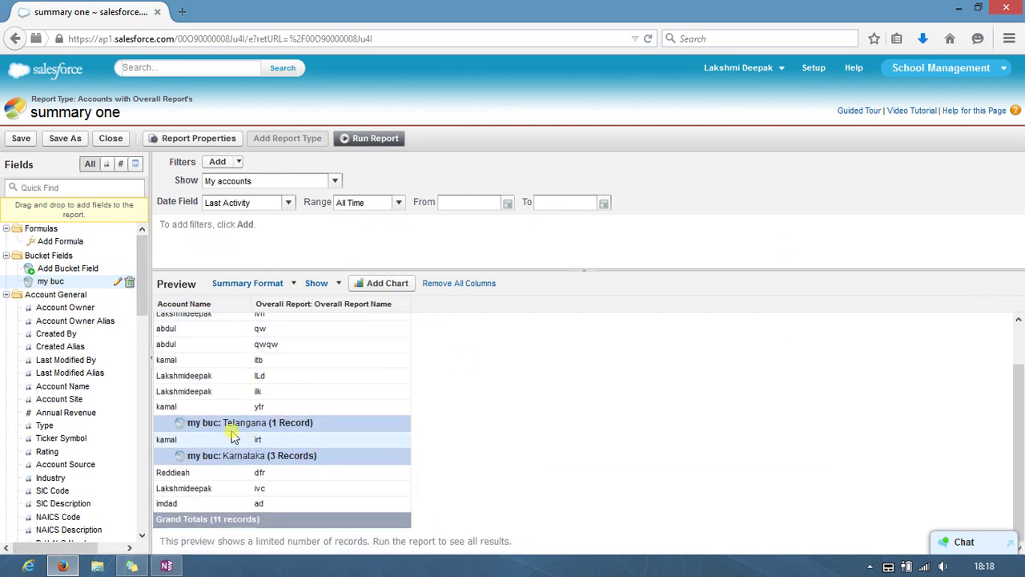
scroll(321, 409, up, 2)
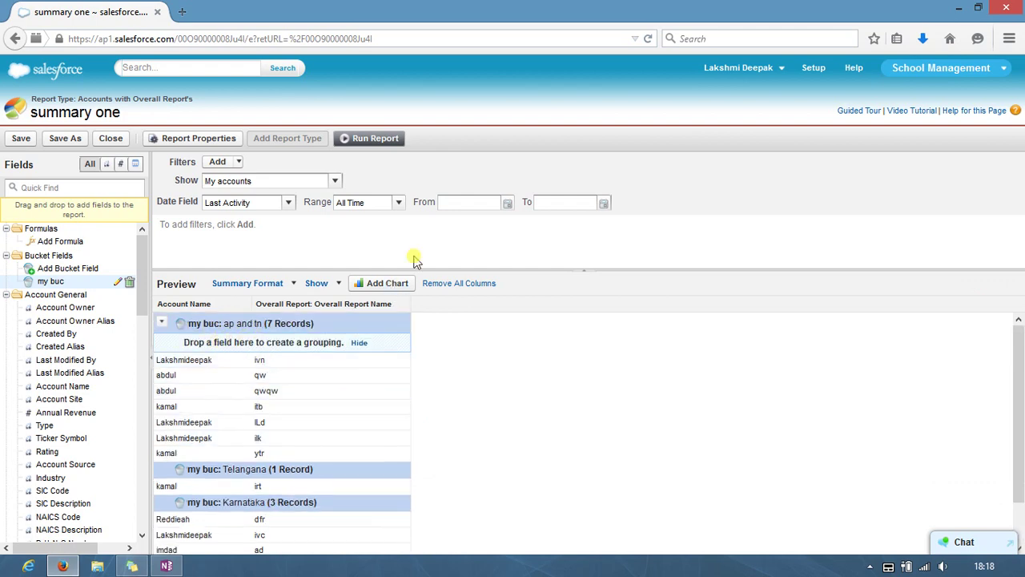
click(371, 141)
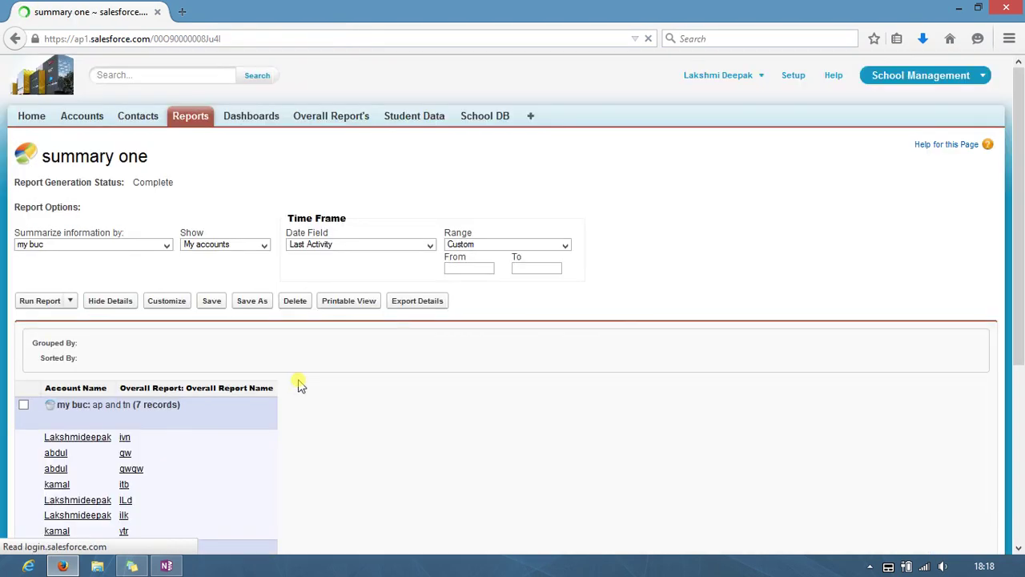
- Scroll the run report down to its 11-record grand total and back up
scroll(182, 396, down, 5)
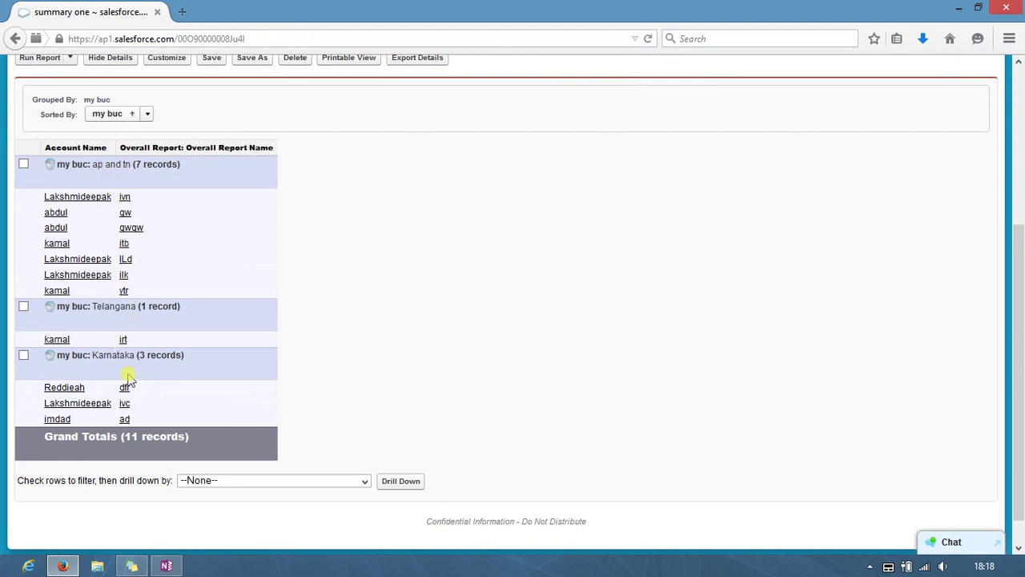
scroll(304, 264, up, 5)
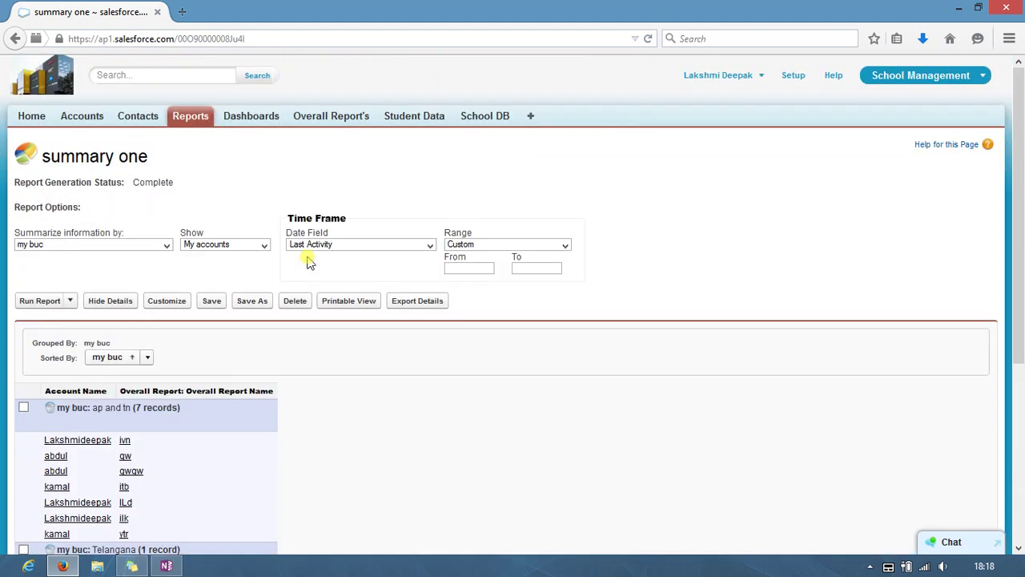